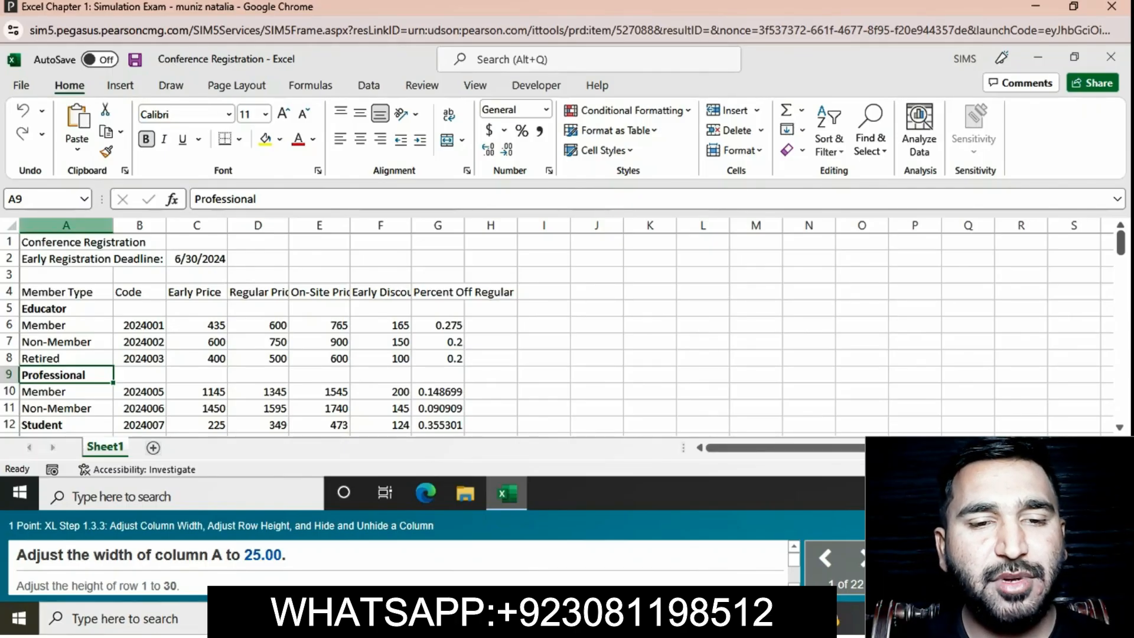
- Set the width of column A to 25
click(94, 225)
right_click(93, 226)
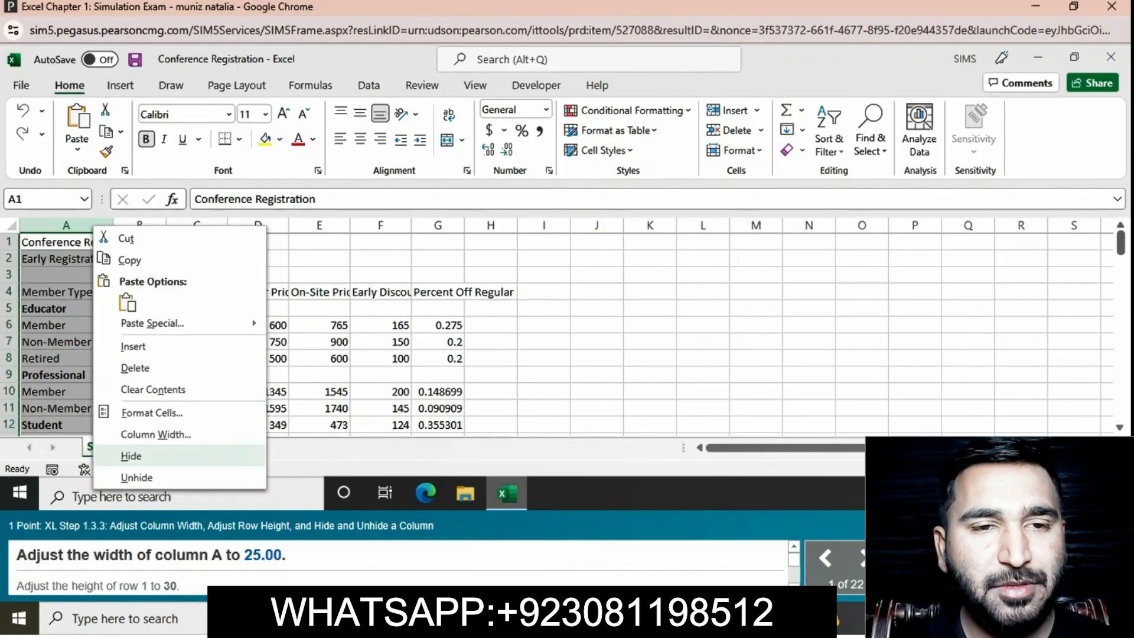
click(155, 434)
text(25)
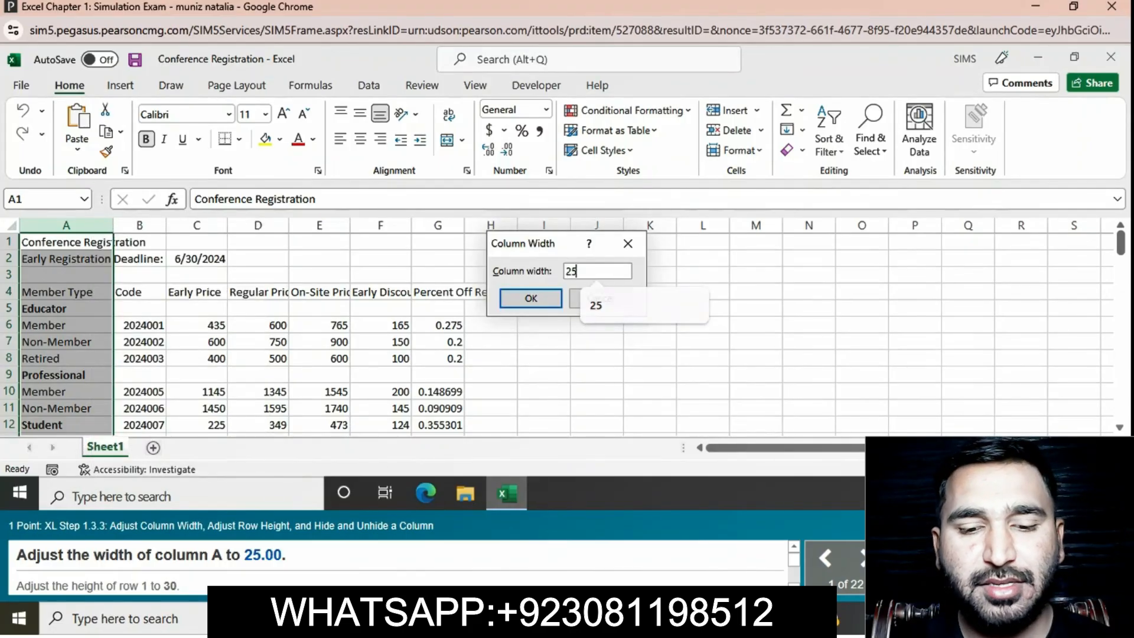
key(Return)
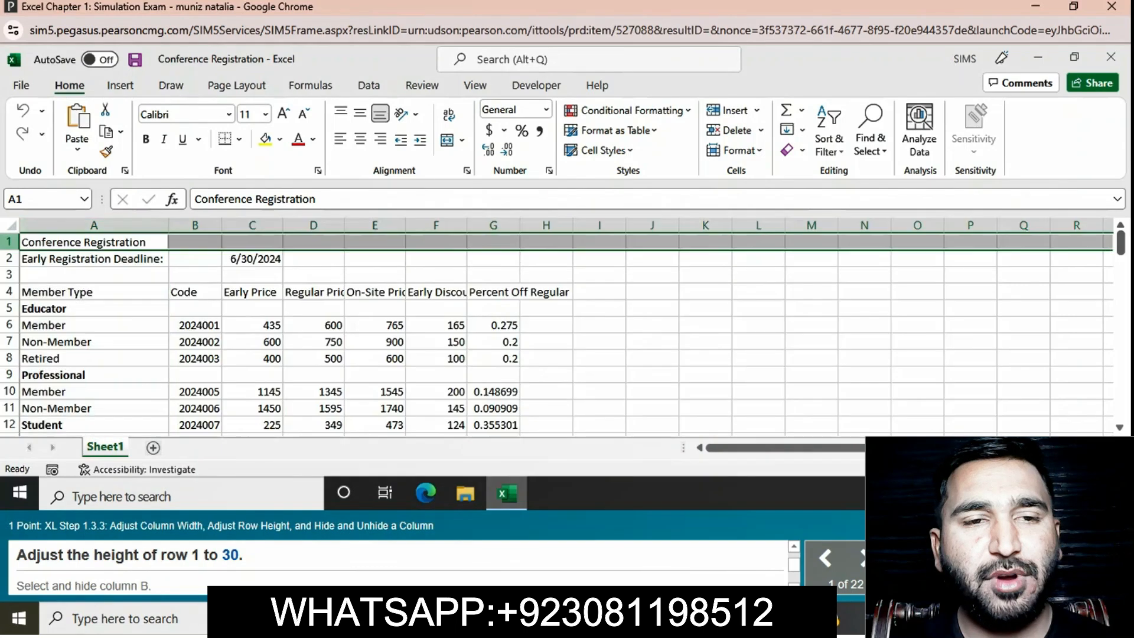
- Set the height of row 1 to 30
right_click(8, 241)
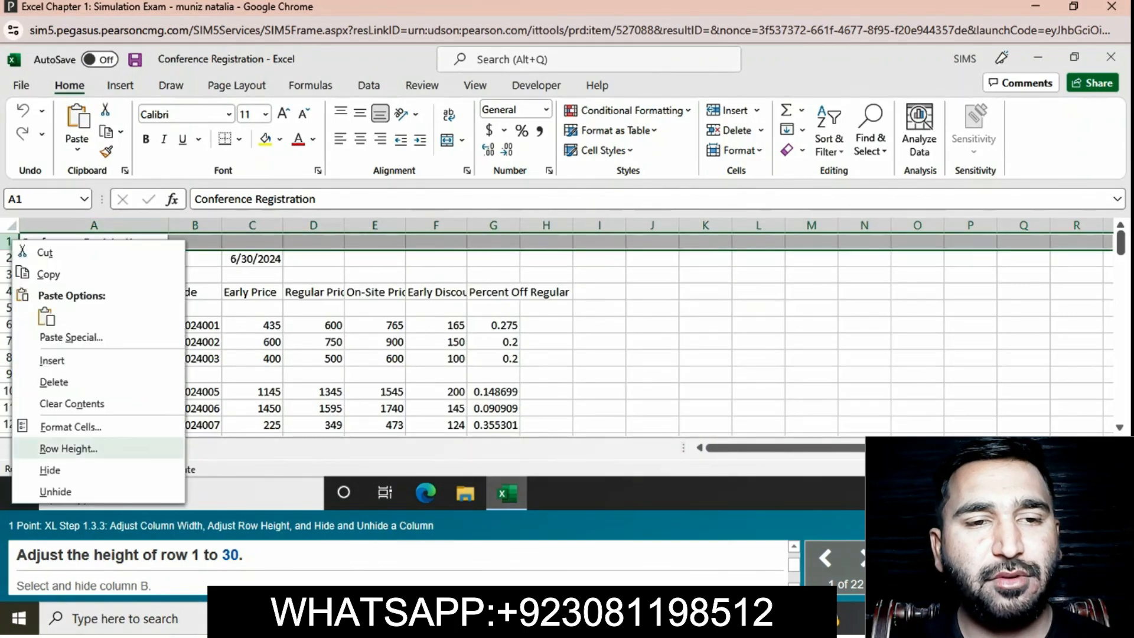
click(67, 448)
text(30)
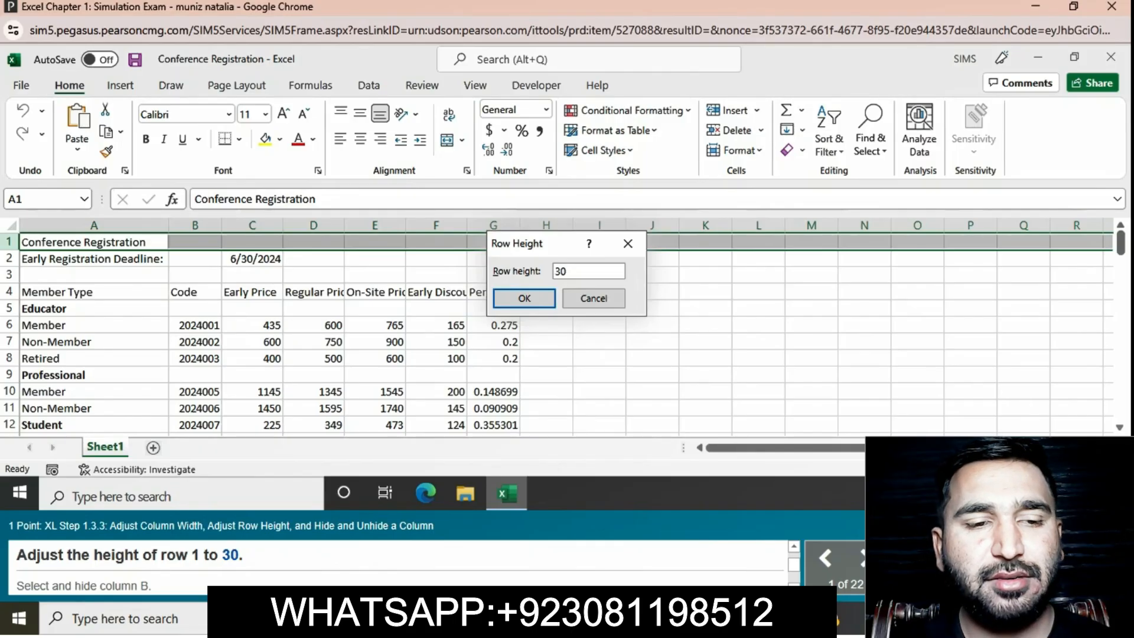
key(Return)
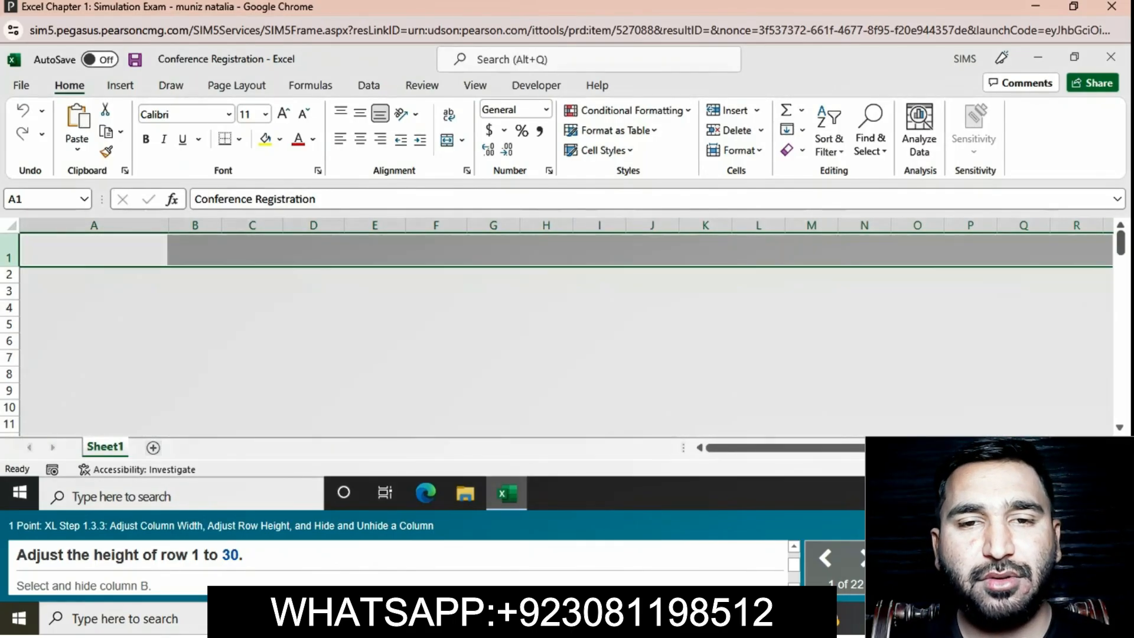
- Hide column B, and hide column F as well
click(195, 225)
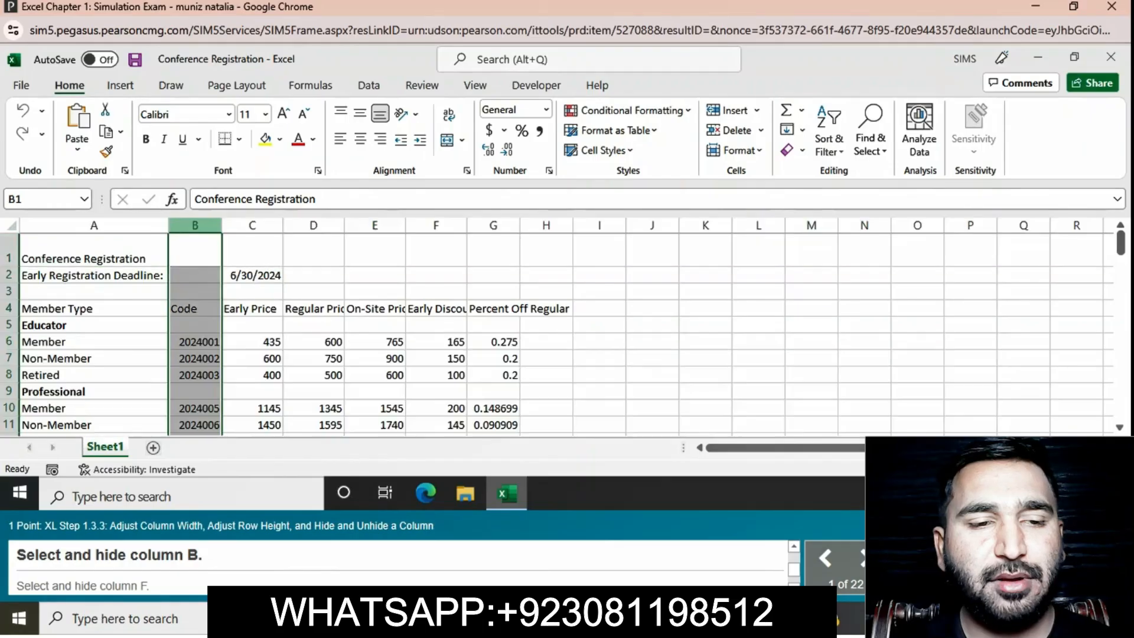
right_click(194, 226)
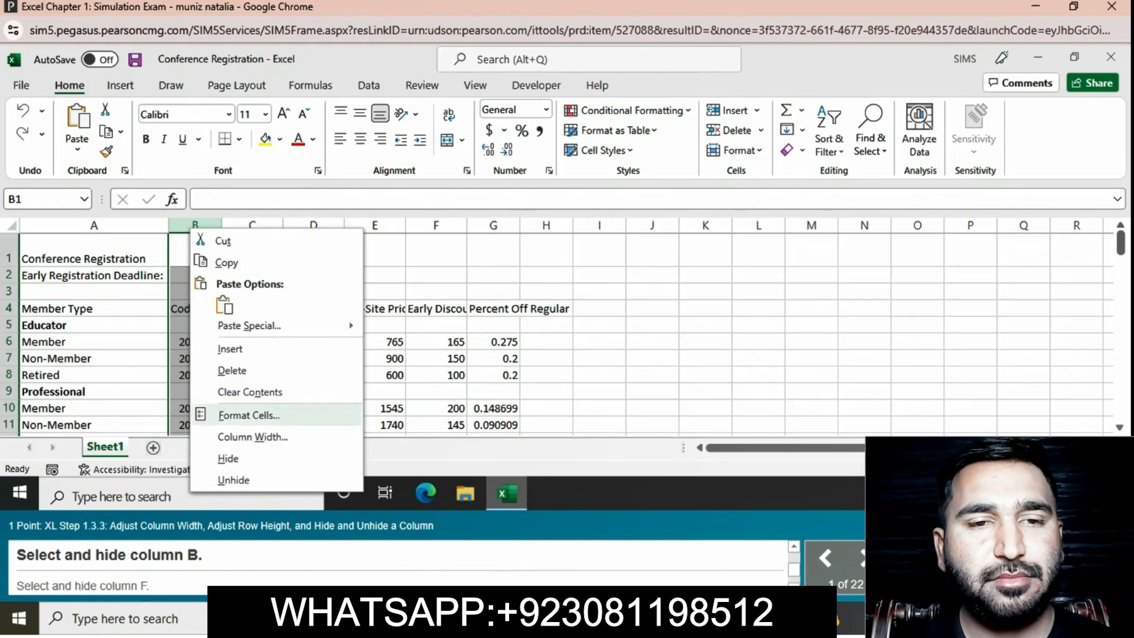
click(228, 458)
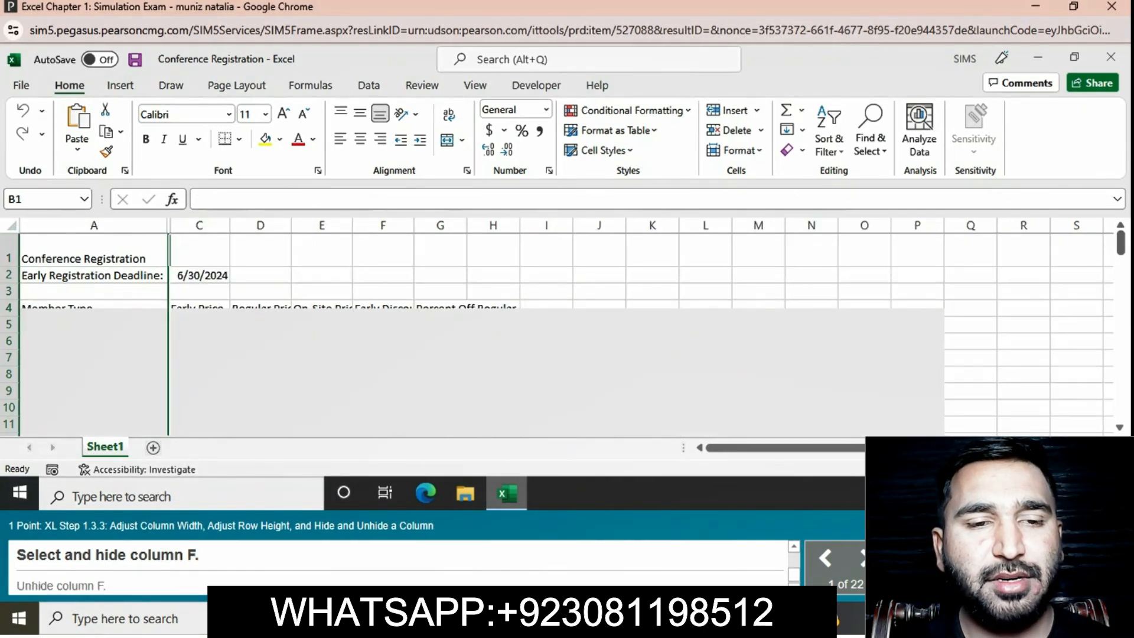
click(382, 226)
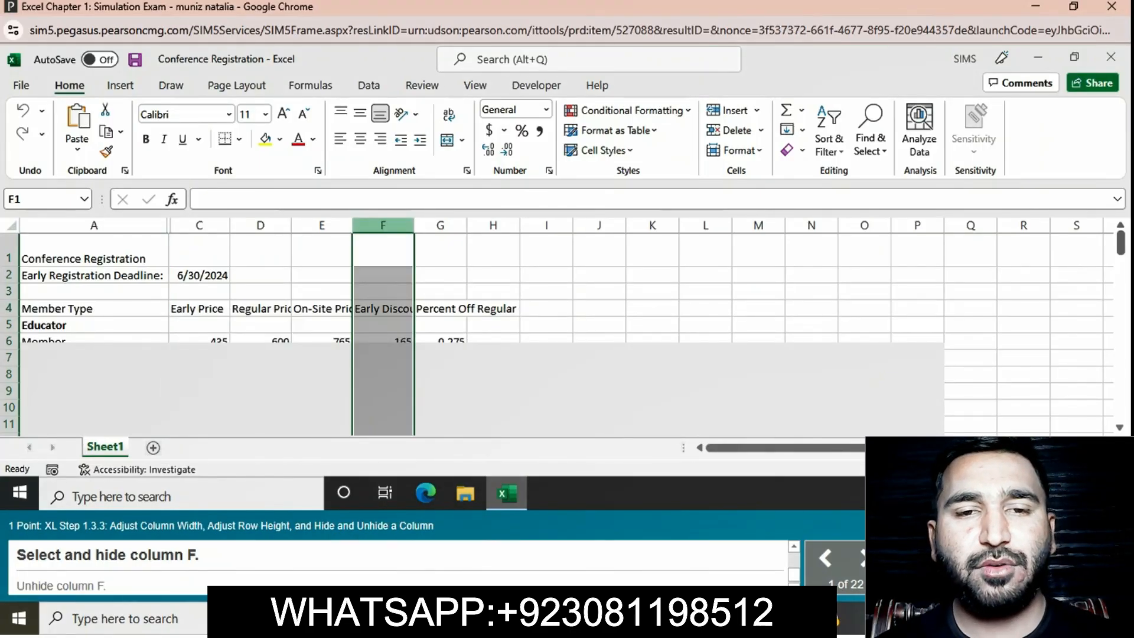
right_click(383, 226)
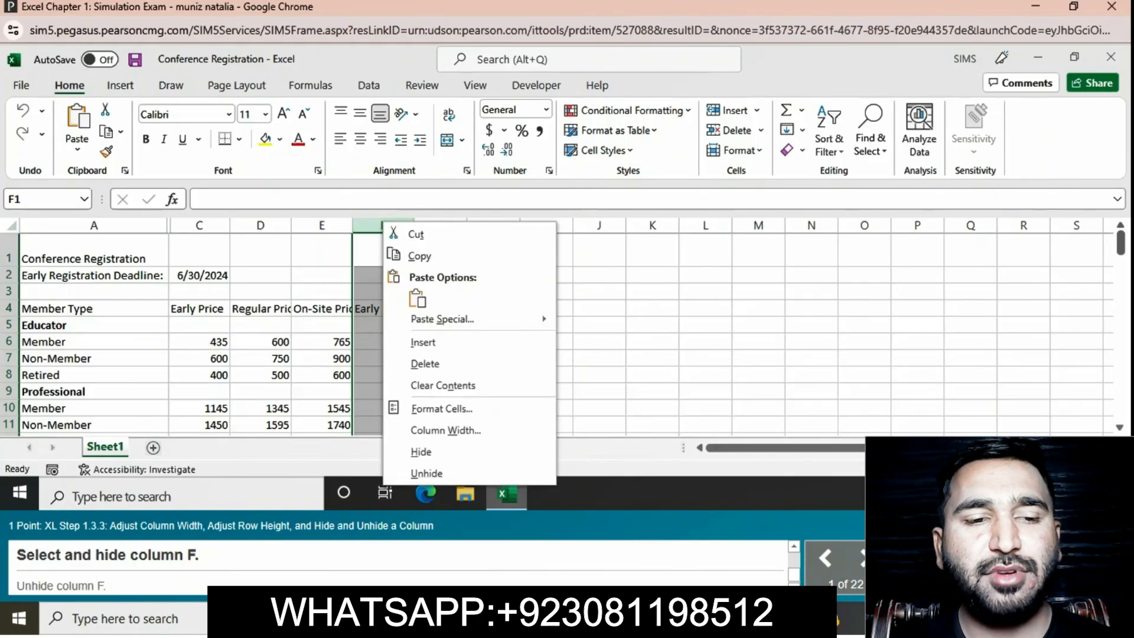
click(421, 451)
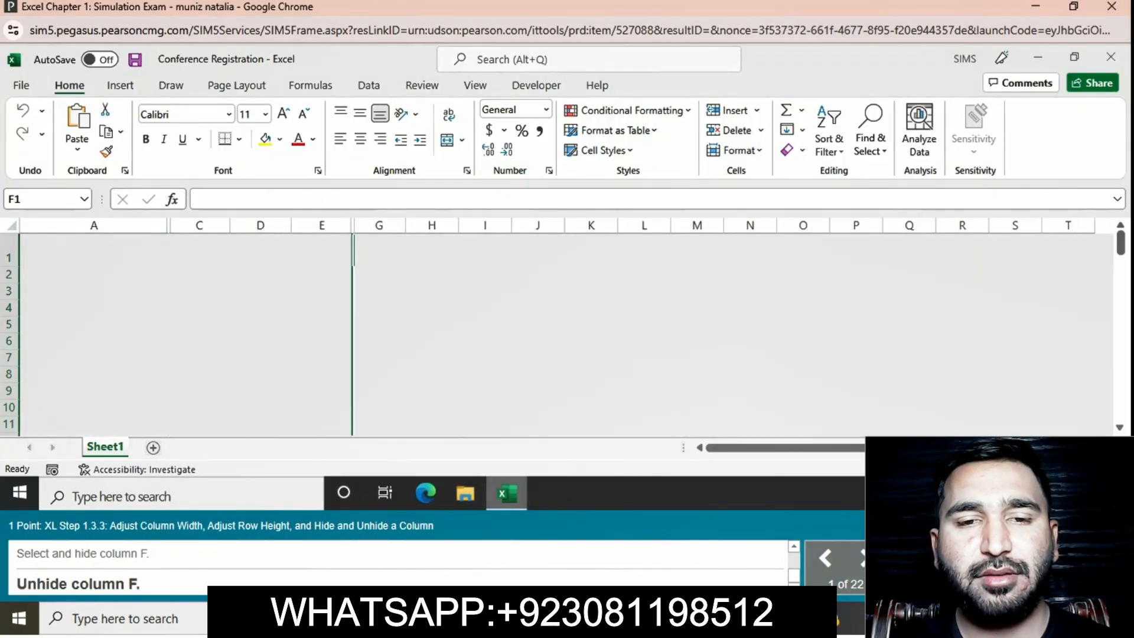
- Unhide column F by selecting the adjacent columns E through G
click(322, 225)
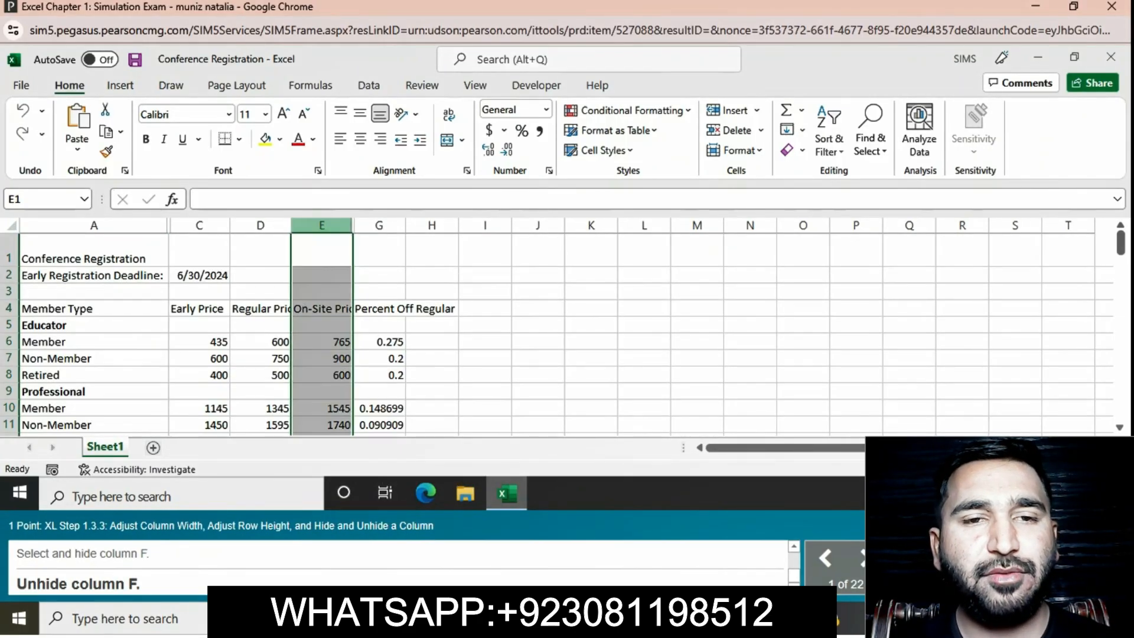
drag(321, 225, 378, 225)
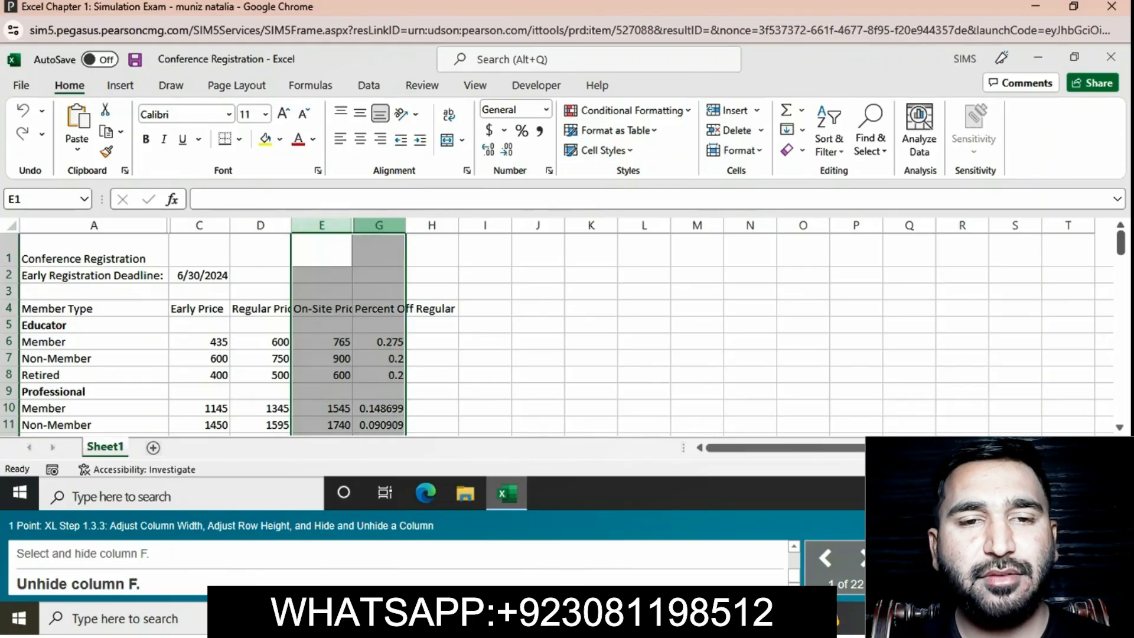
right_click(379, 222)
click(423, 471)
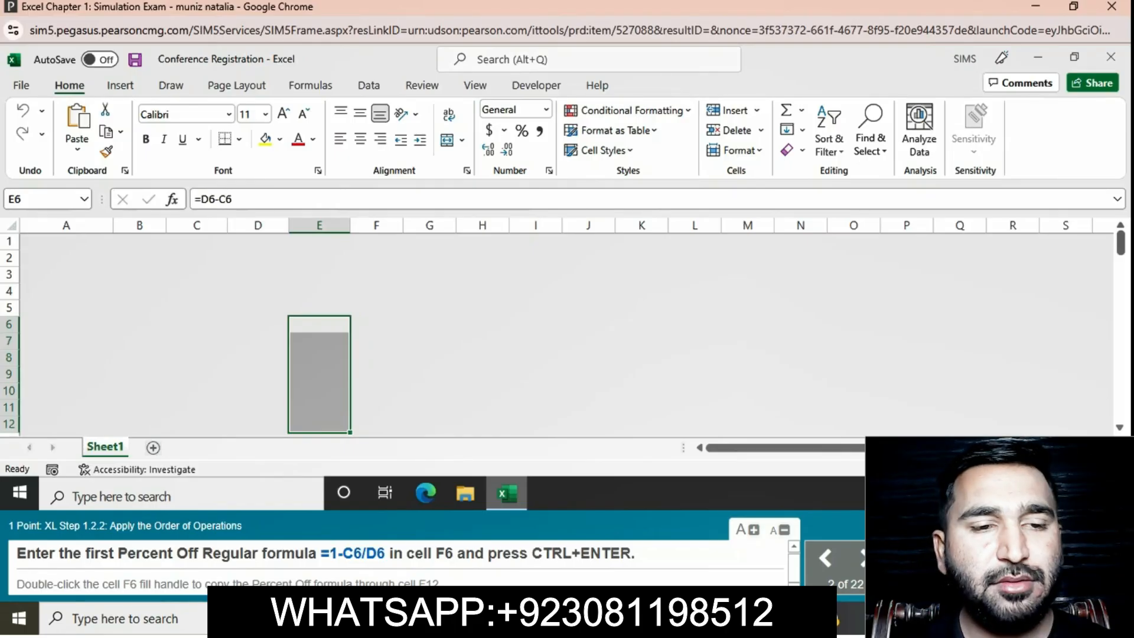
- Enter the Percent Off Regular formula =1-C6/D6 in cell F6 and fill it down through cell F12
drag(320, 553, 385, 553)
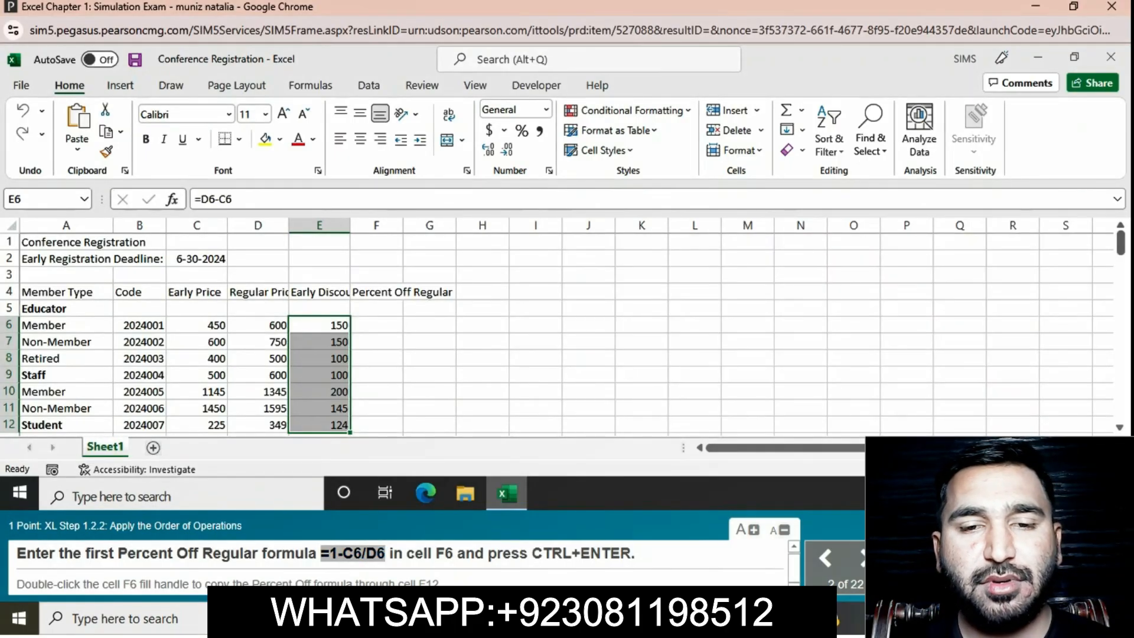
click(376, 325)
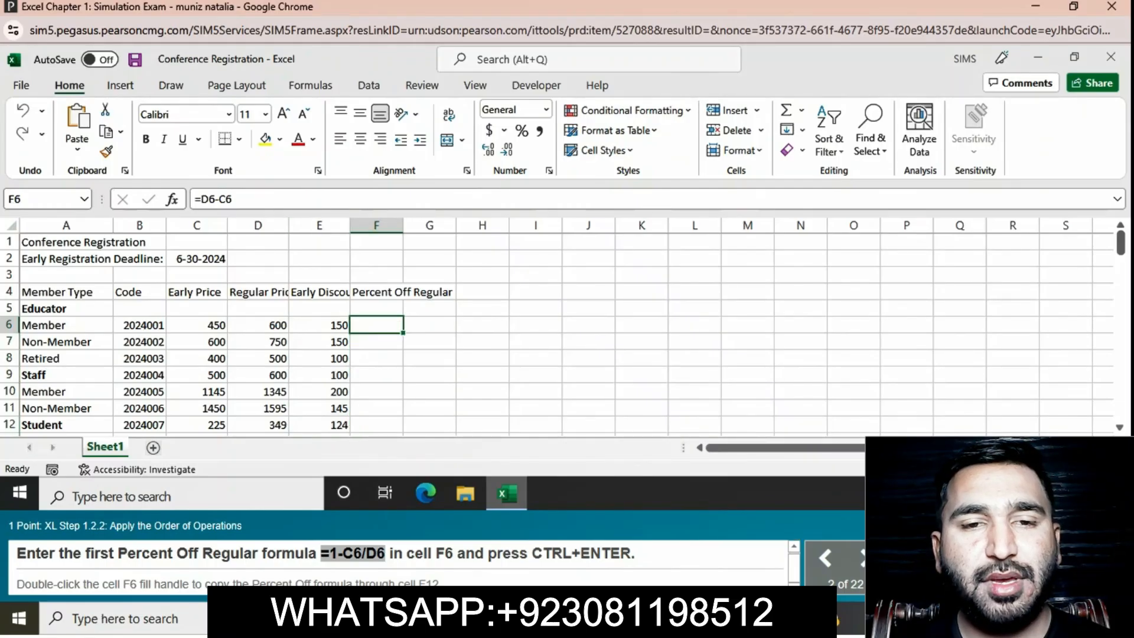
click(354, 199)
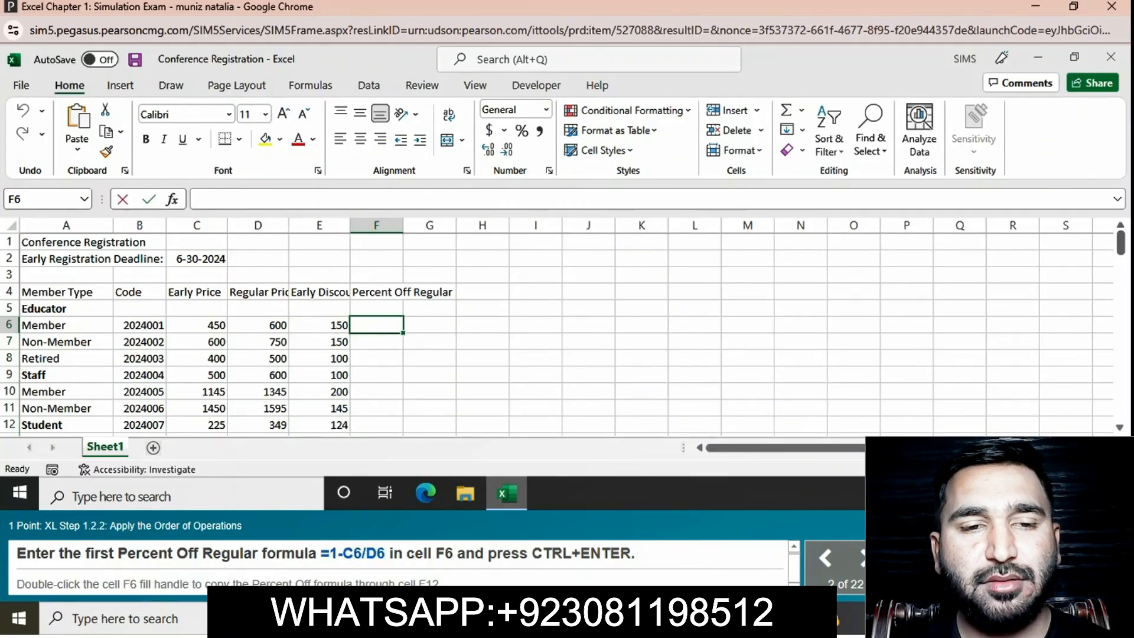
text(=1-C6/D6)
key(Return)
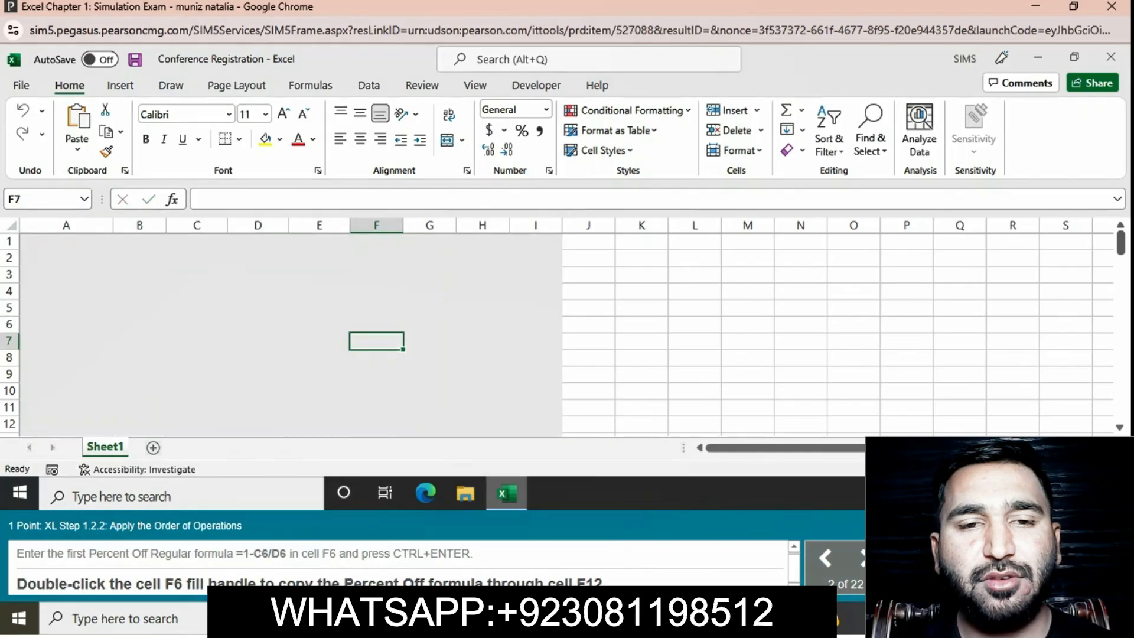
click(376, 325)
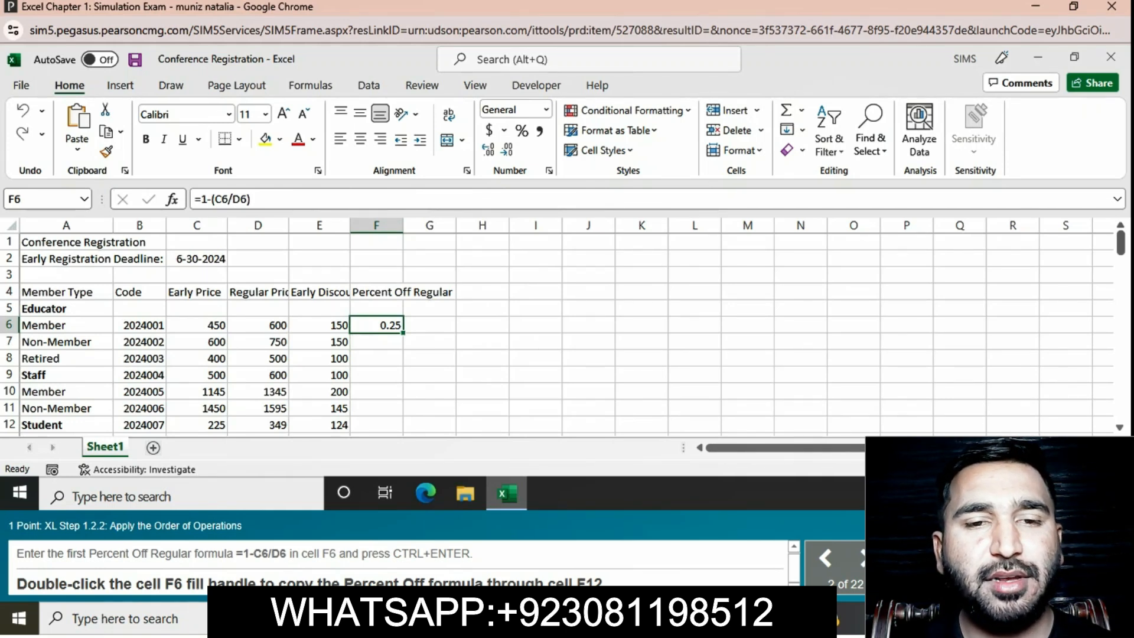
double_click(403, 333)
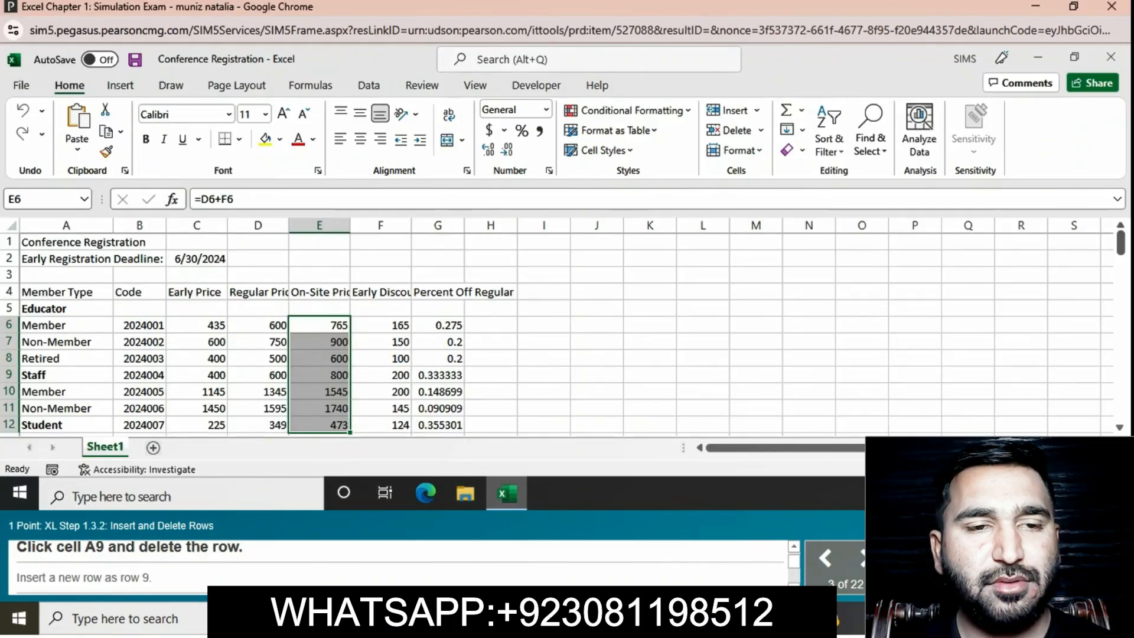
- Delete the Staff row in row 9 and insert a new blank row 9 in its place
click(66, 375)
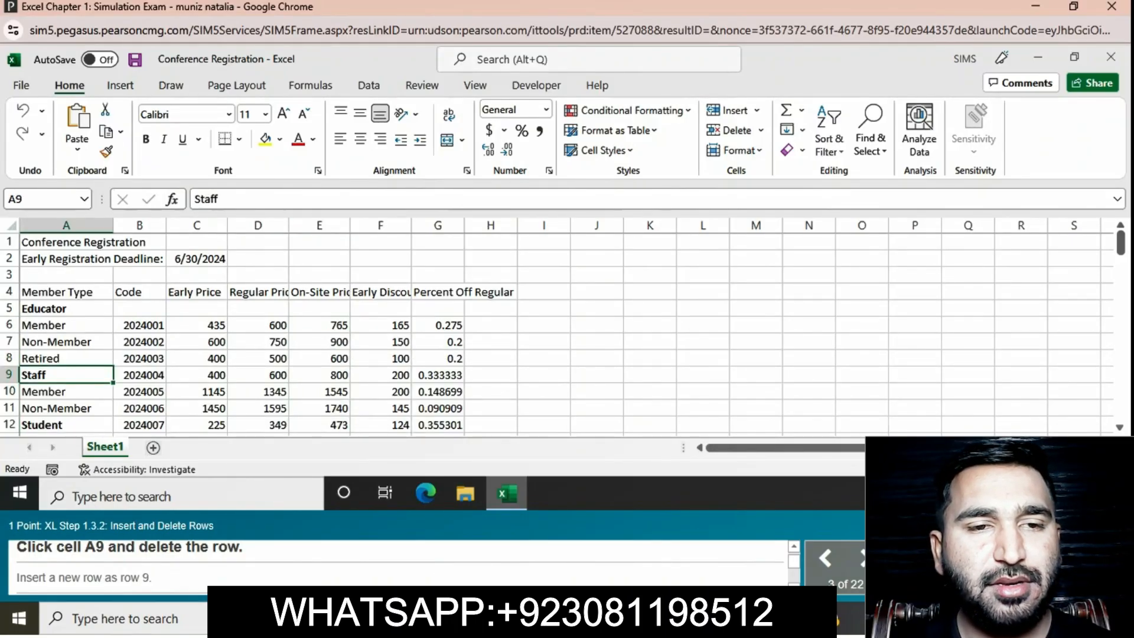
right_click(13, 375)
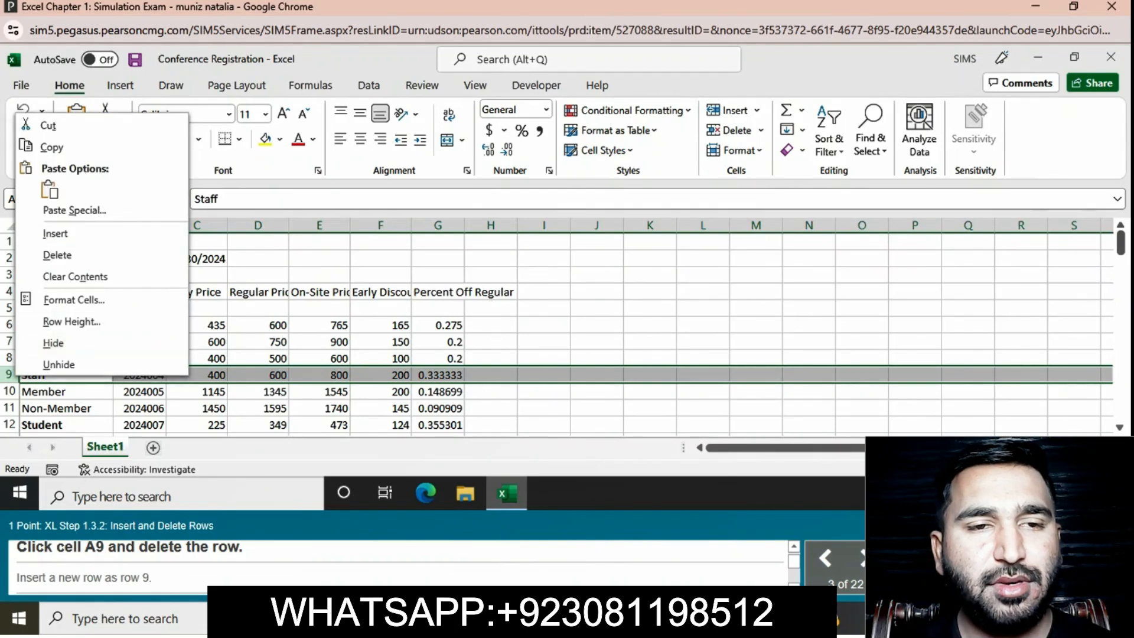
click(57, 255)
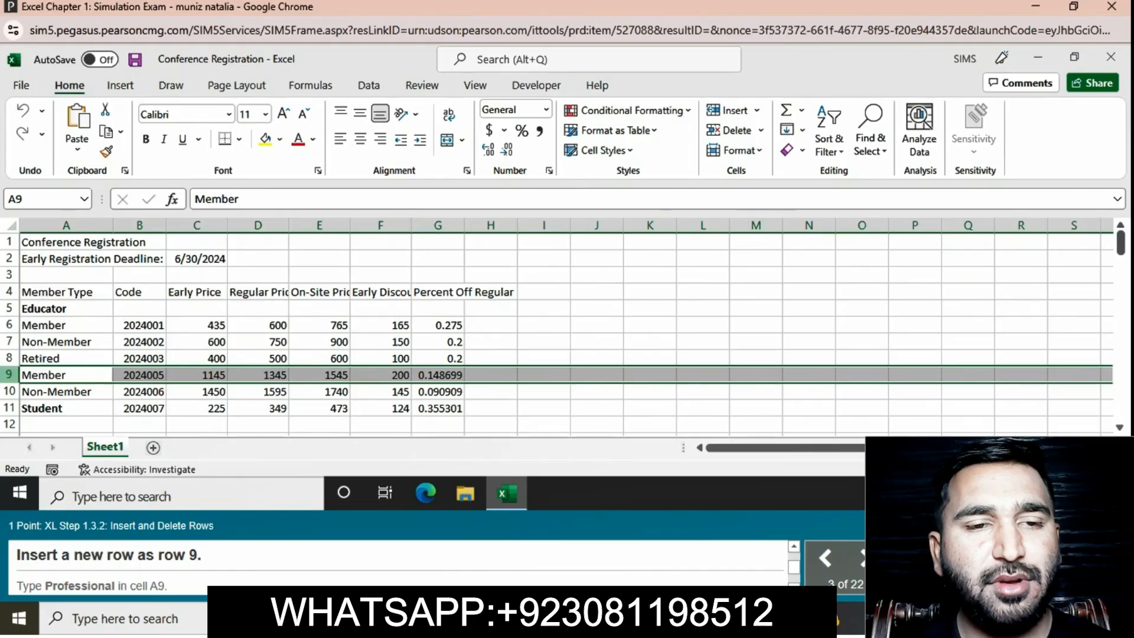
right_click(12, 375)
click(57, 232)
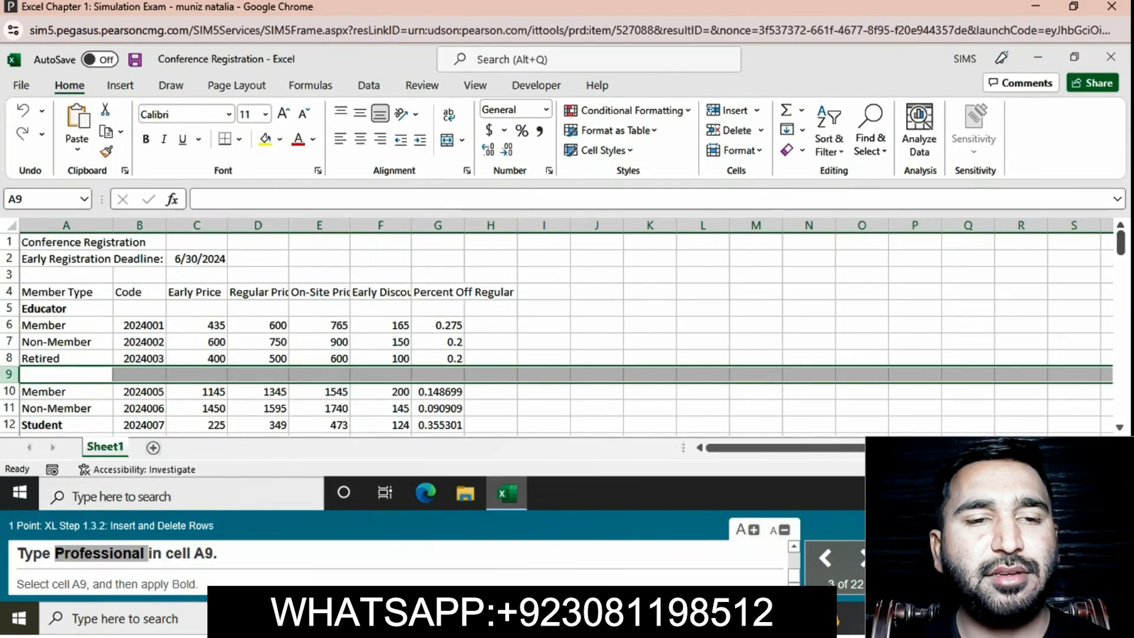
- Try to paste the copied word Professional into cell A9
click(66, 374)
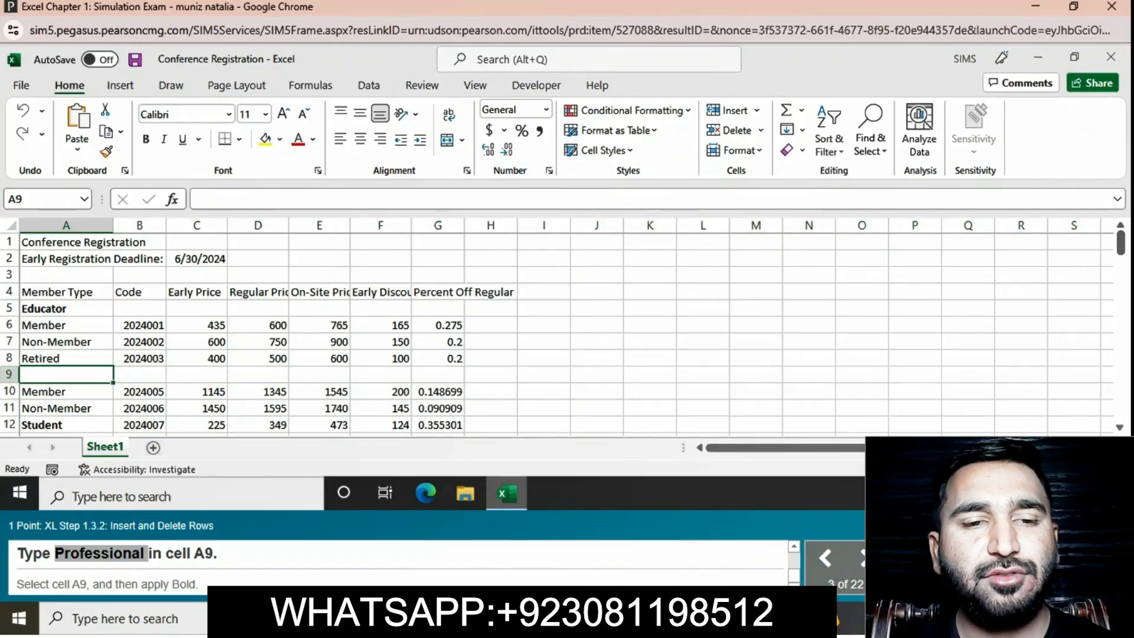
double_click(66, 374)
text(Professional)
key(Return)
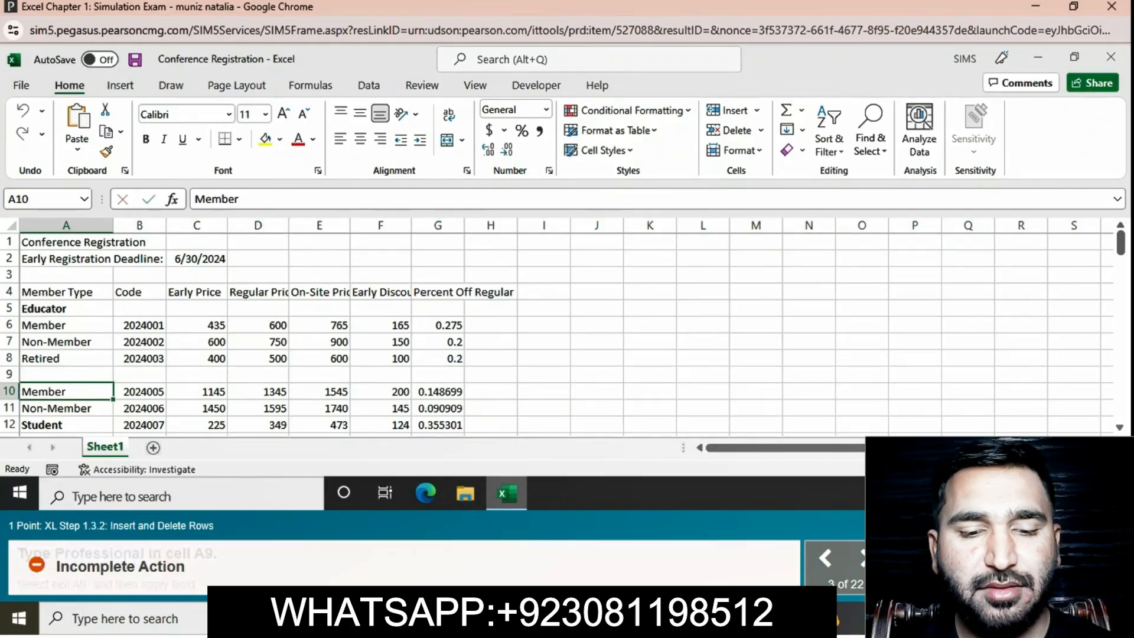
- Enter Professional in cell A9 and make the cell bold
click(66, 374)
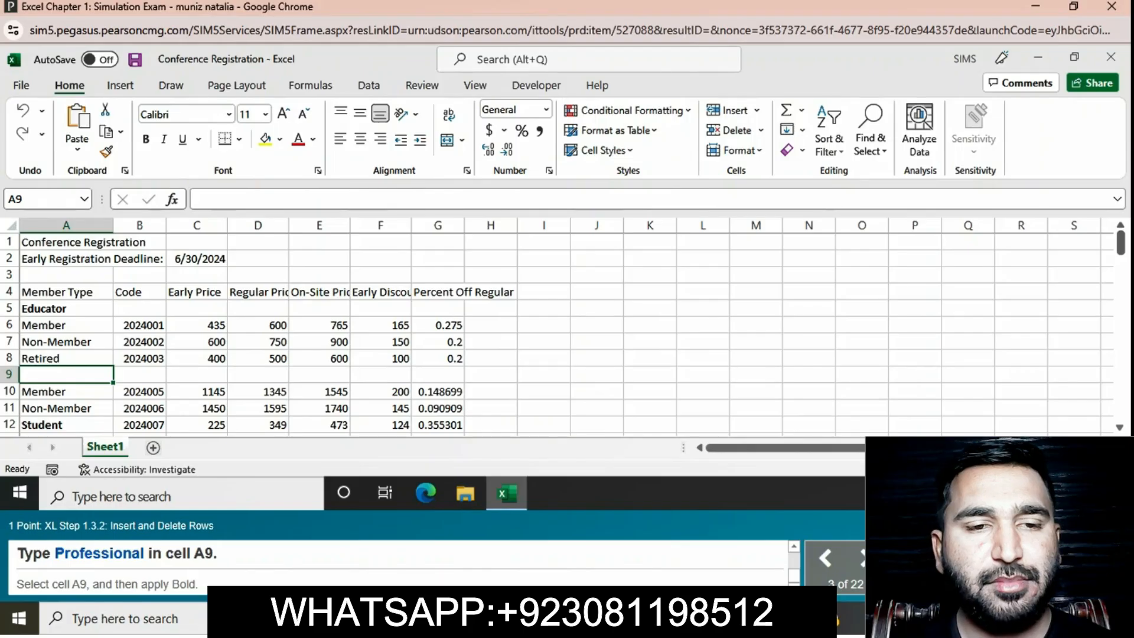
click(241, 200)
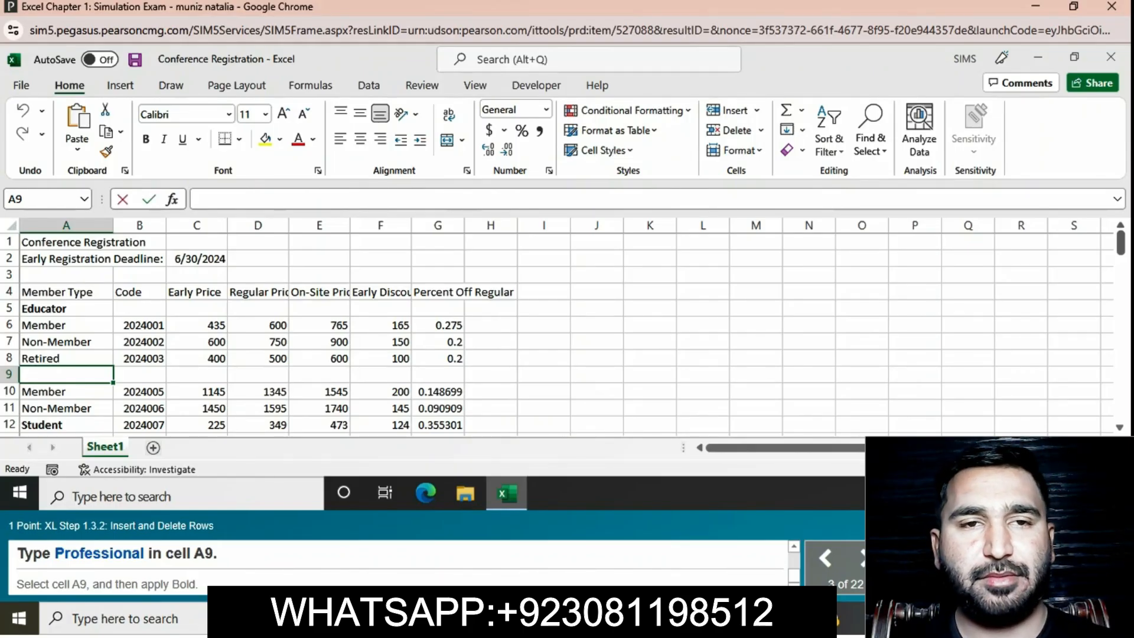
text(Prof)
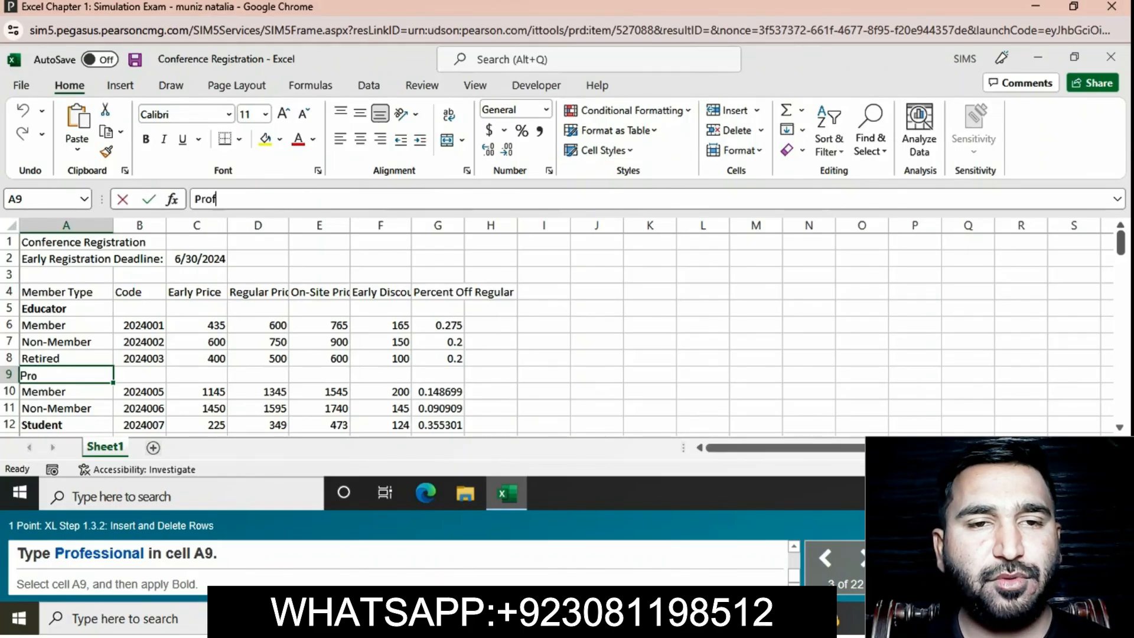
text(essional)
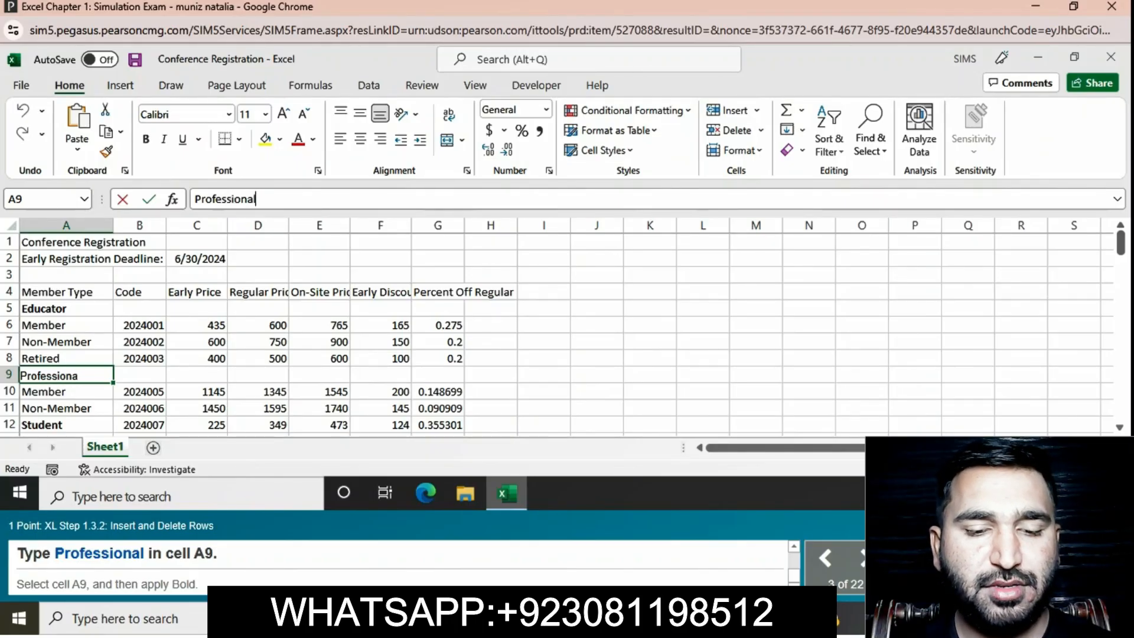
key(Return)
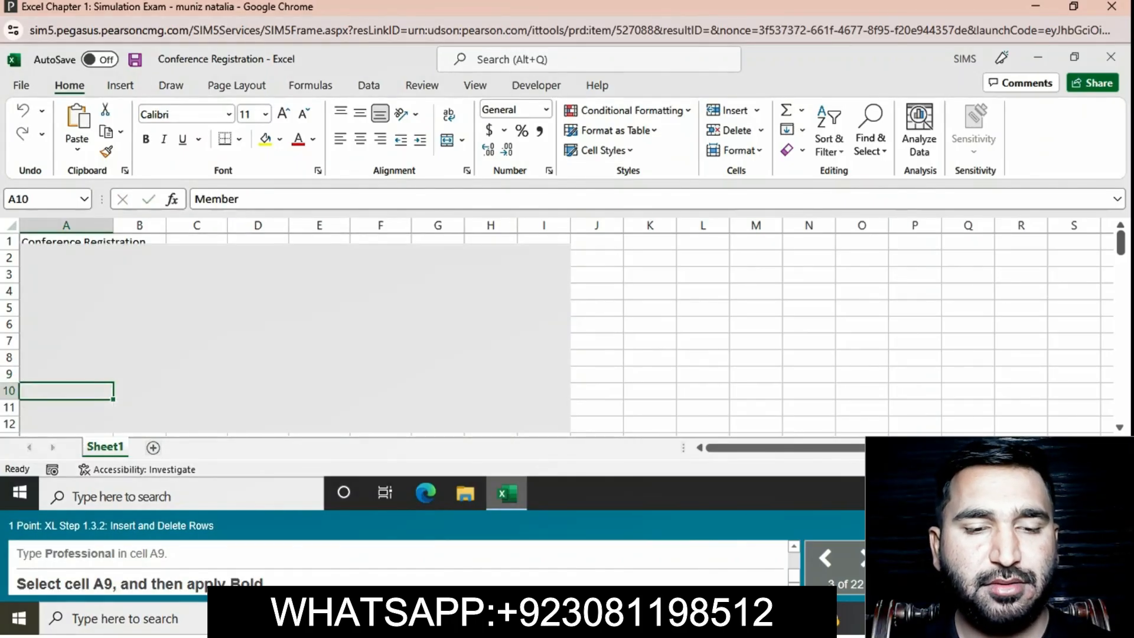
click(66, 375)
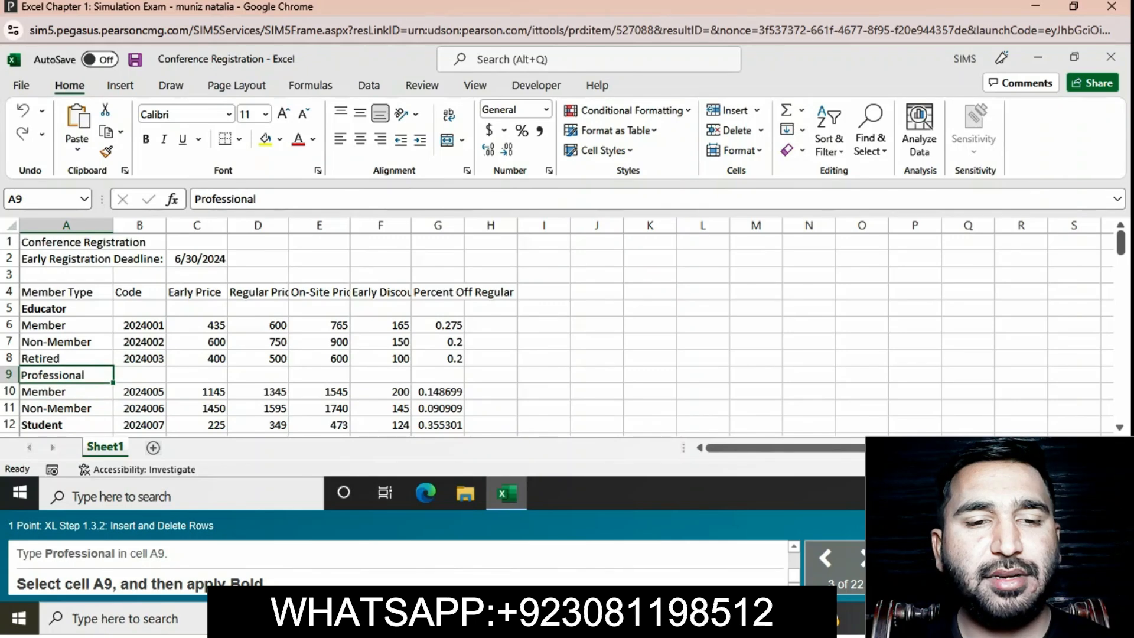
click(146, 139)
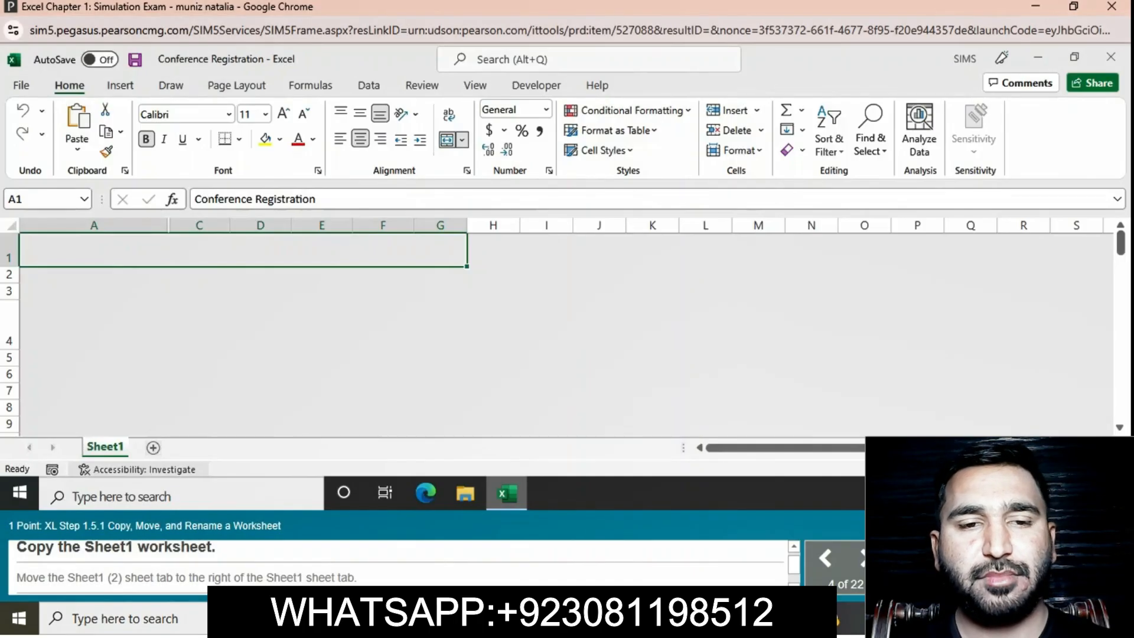
- Create a copy of the Sheet1 worksheet and move the Sheet1 (2) copy after Sheet1
right_click(107, 447)
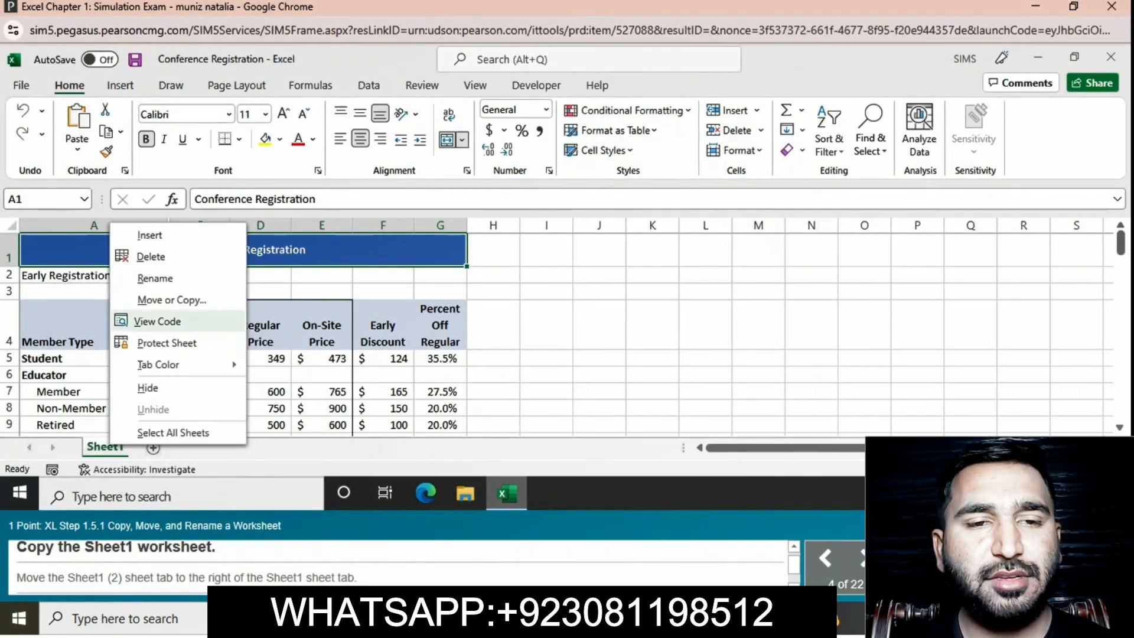
click(172, 299)
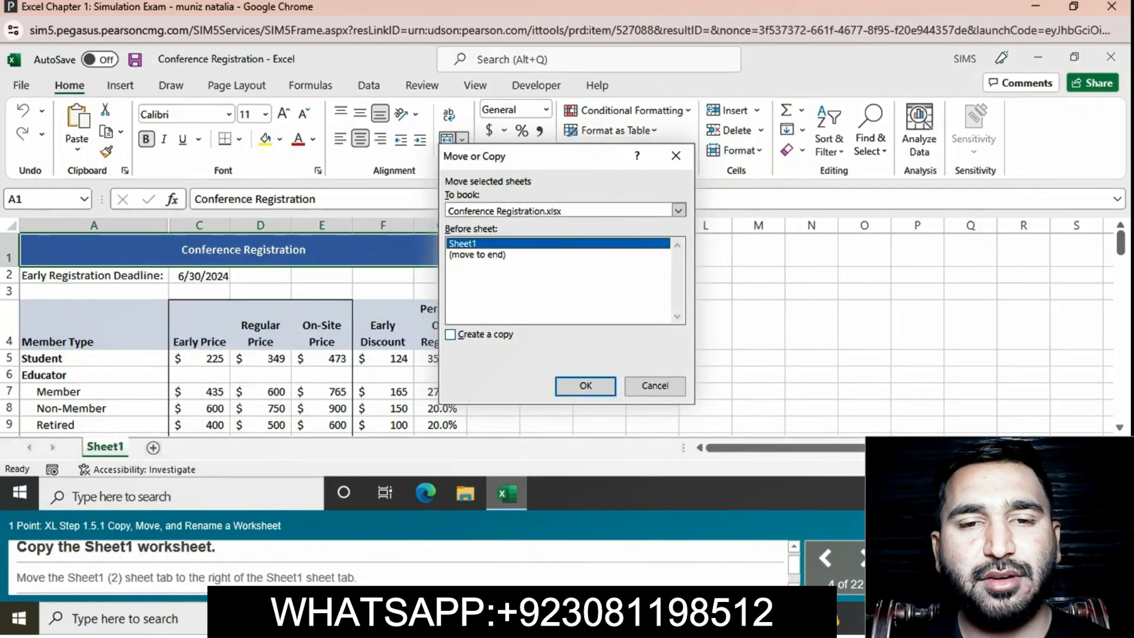
click(450, 334)
click(585, 386)
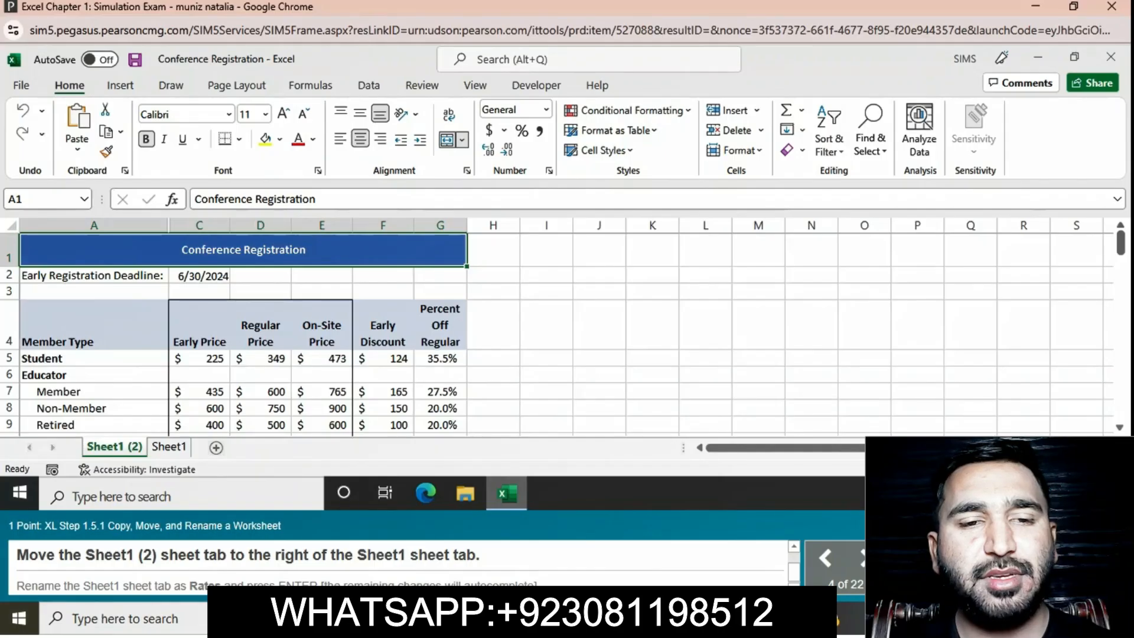
drag(114, 447, 183, 447)
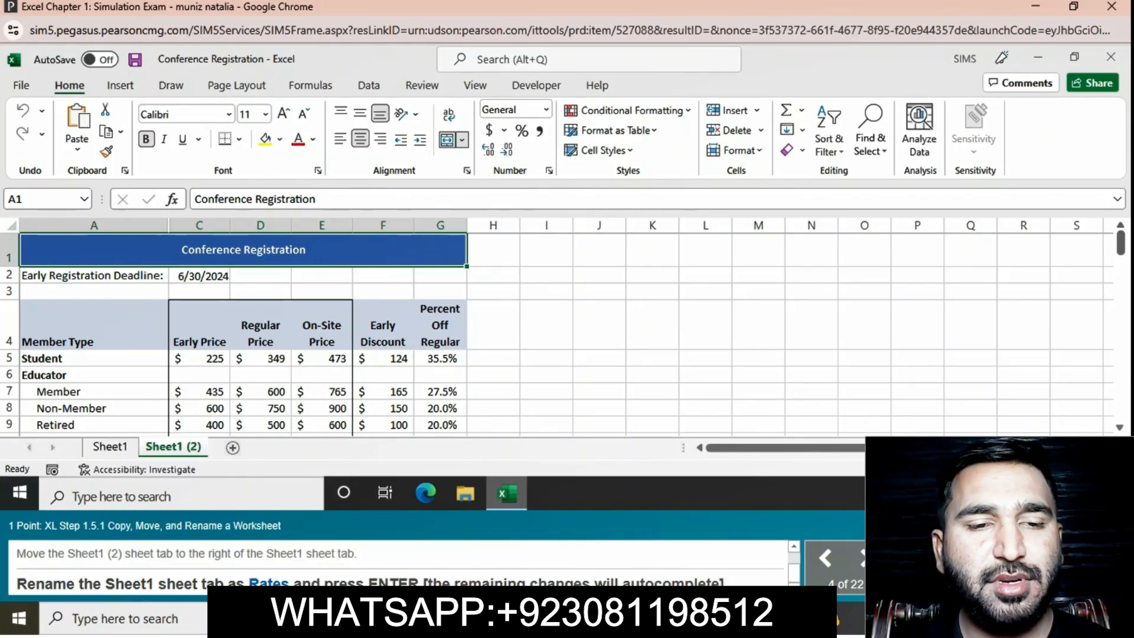
- Try to rename the Sheet1 worksheet as Rates
right_click(193, 447)
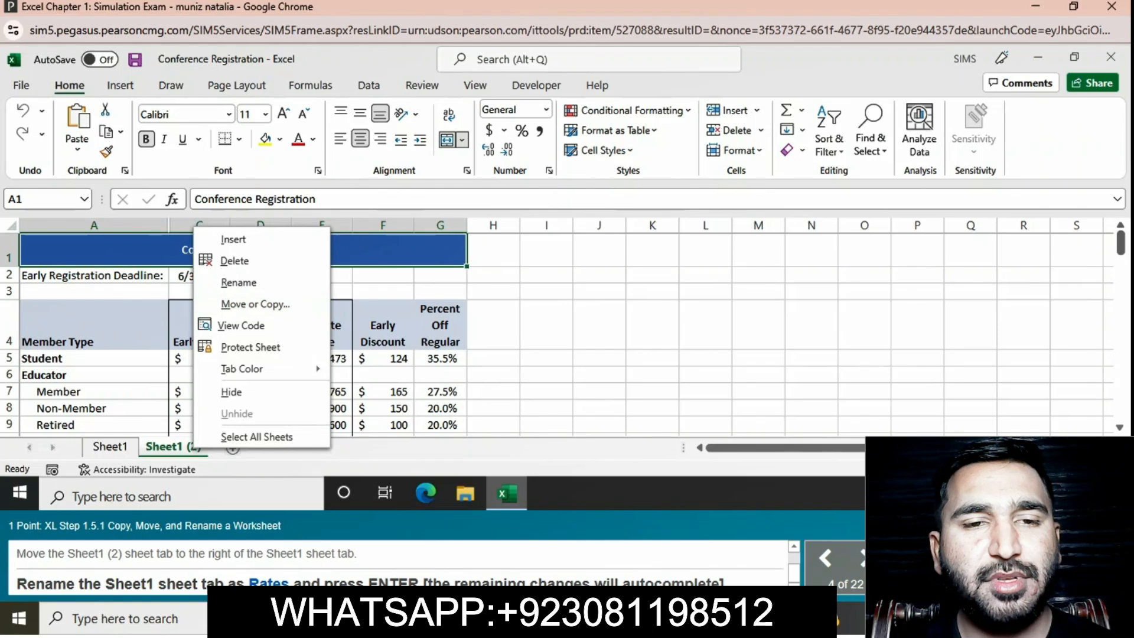
key(Escape)
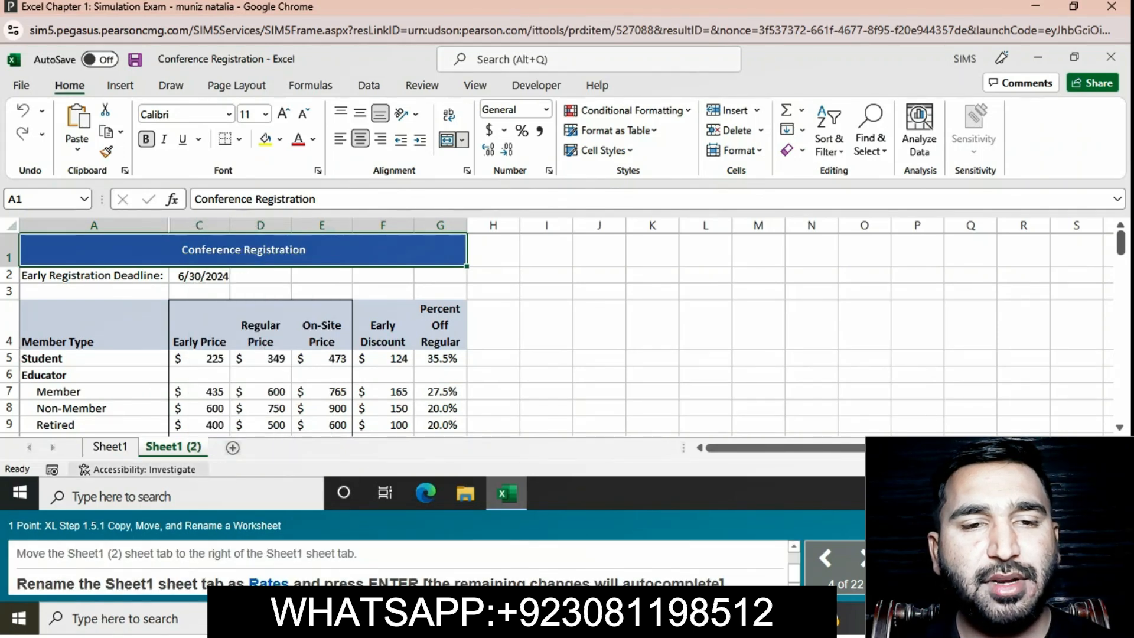
right_click(111, 447)
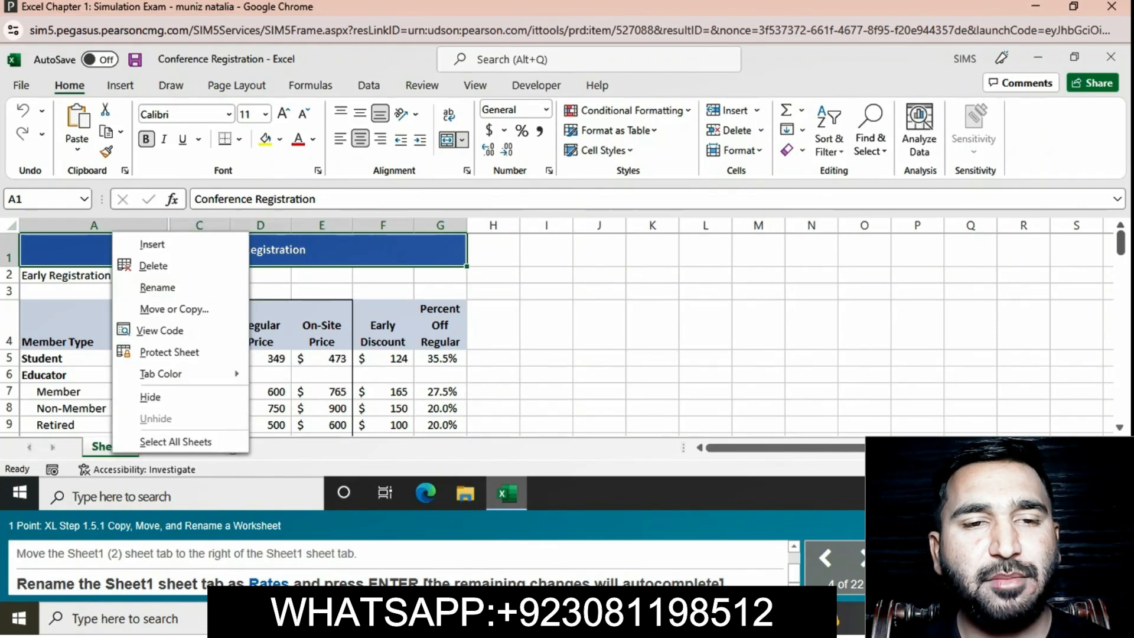
key(Escape)
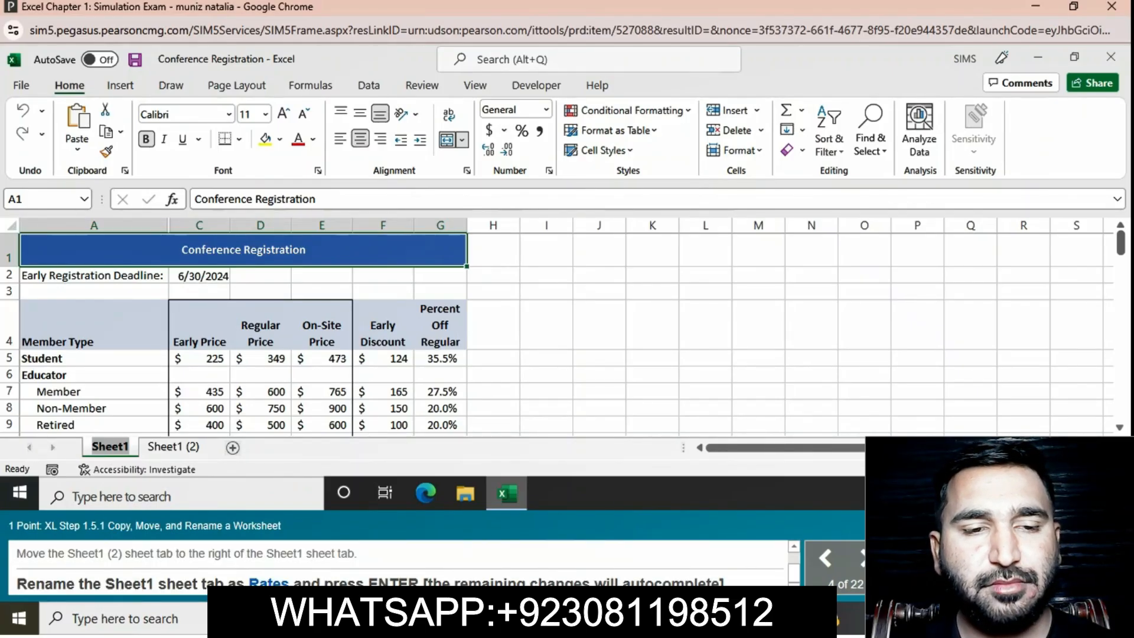
text(R=)
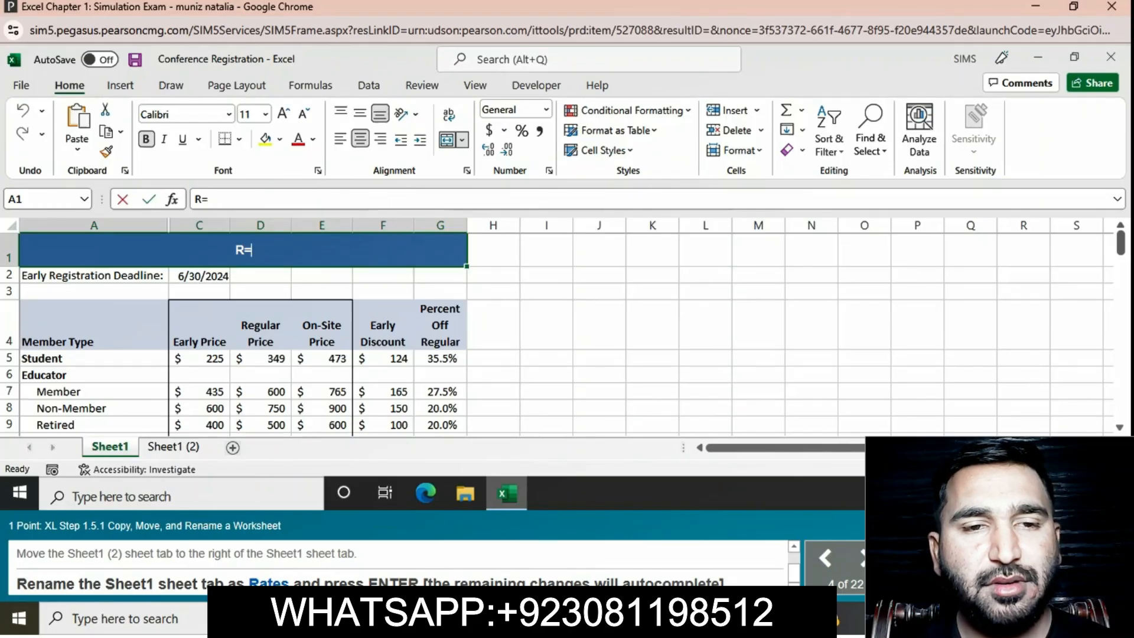
key(BackSpace)
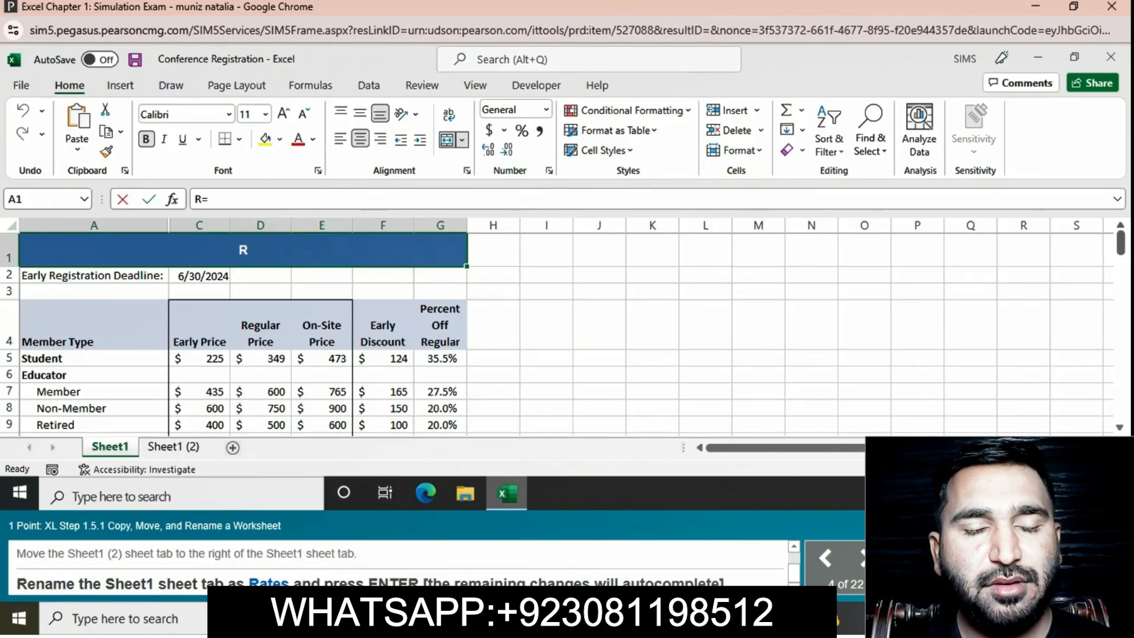
drag(93, 408, 199, 455)
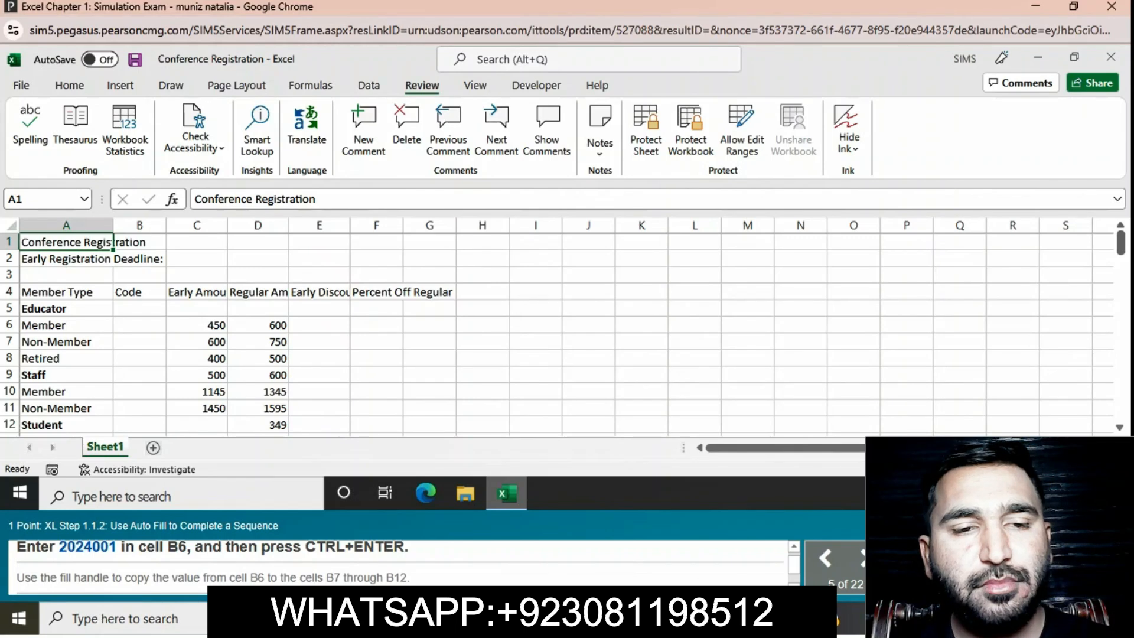
- Enter the code 2024001 in cell B6
click(140, 309)
click(139, 325)
text(202)
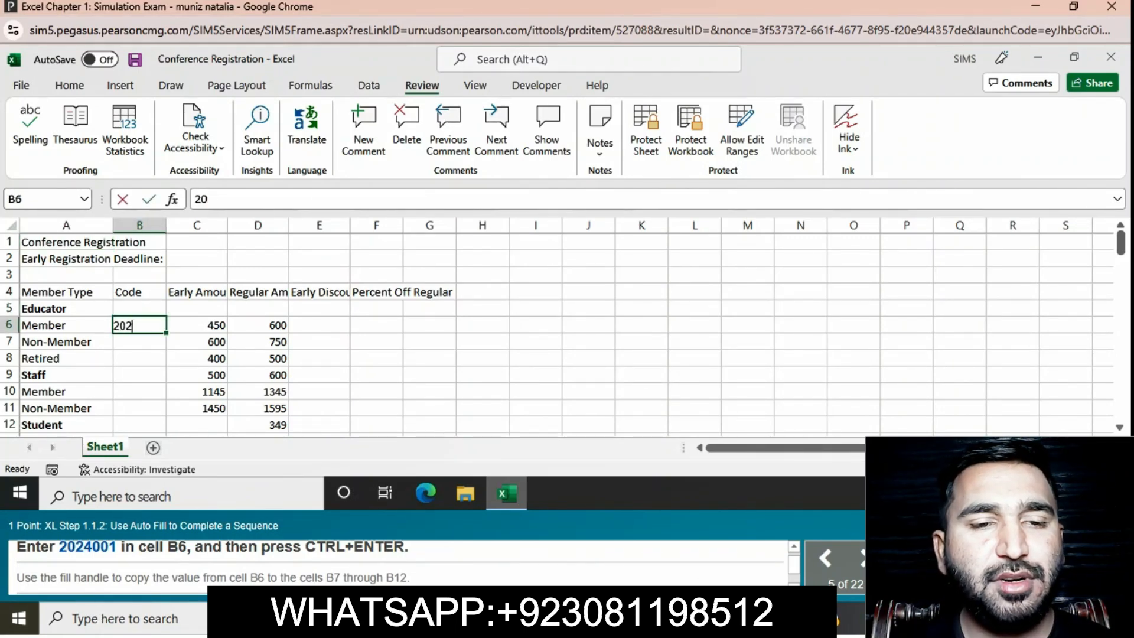
text(4001)
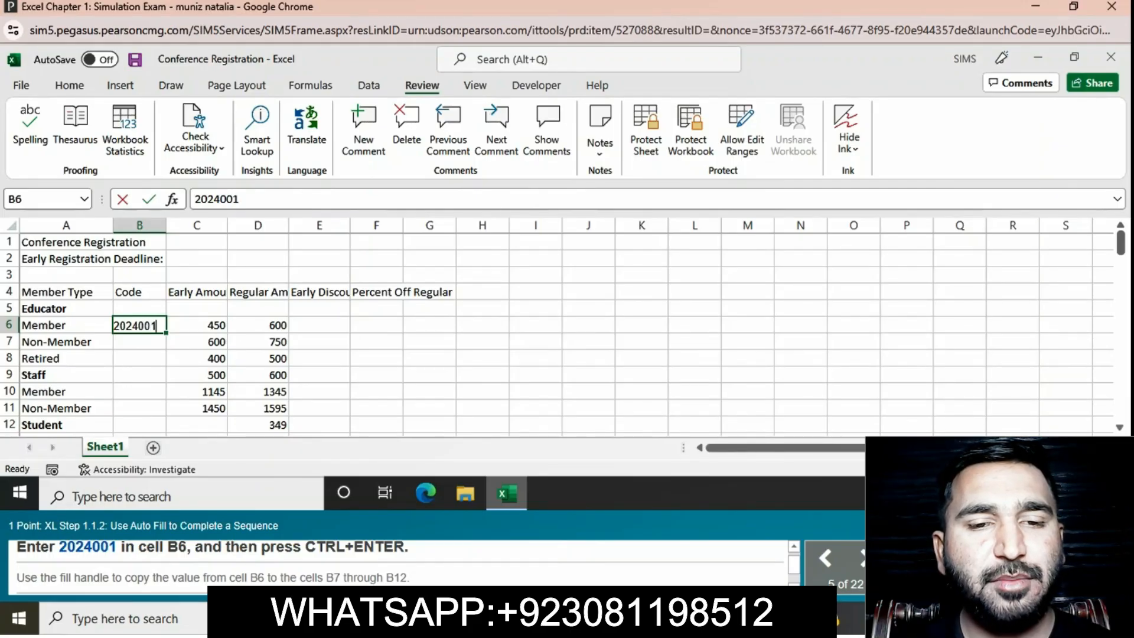
key(ctrl+Return)
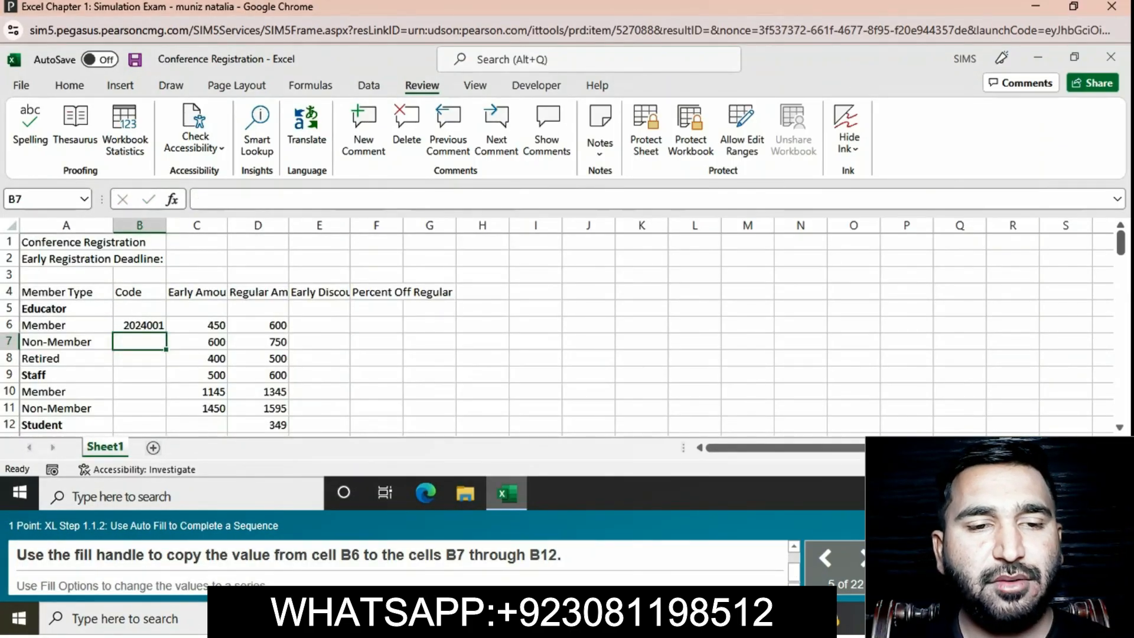
- Fill the code in B6 down through cell B12 and change the filled values to a series
click(139, 325)
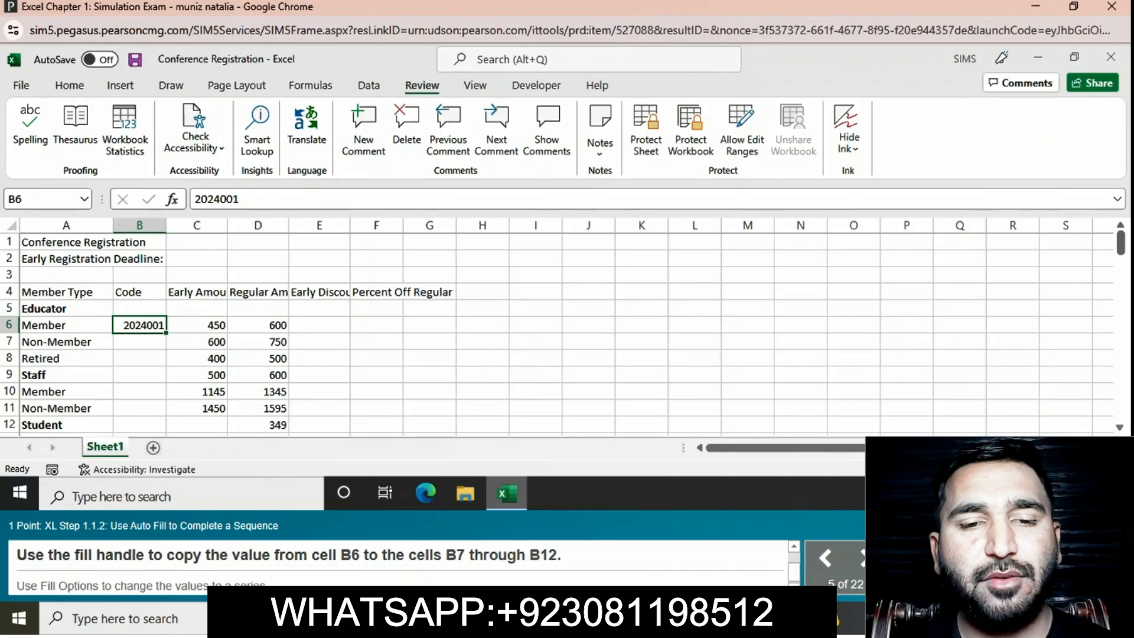
drag(166, 333, 166, 432)
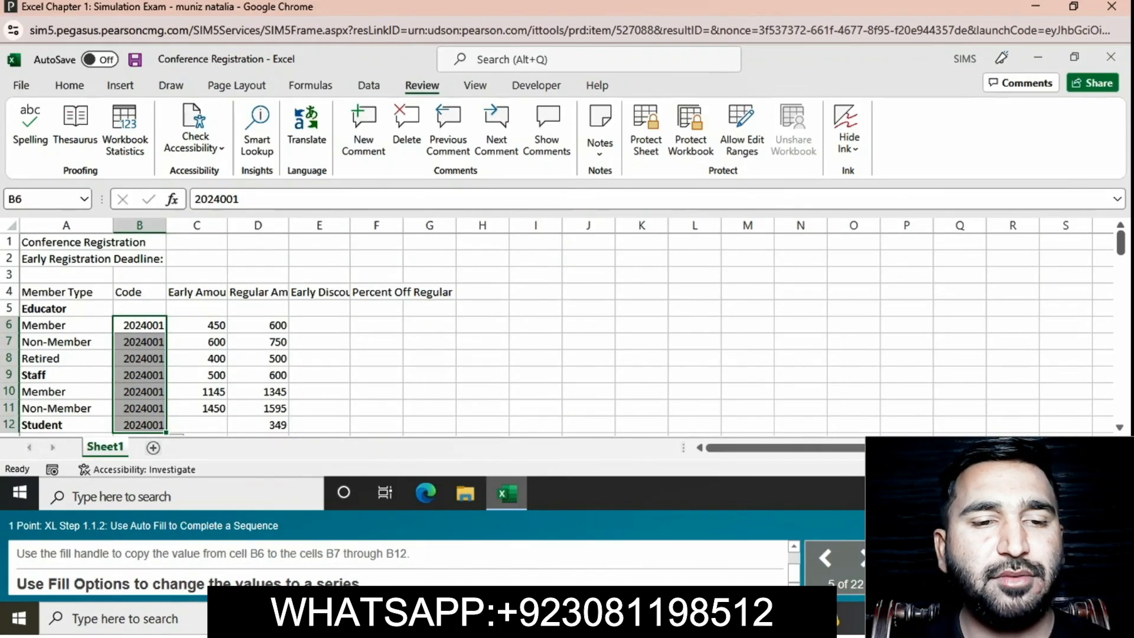
click(182, 435)
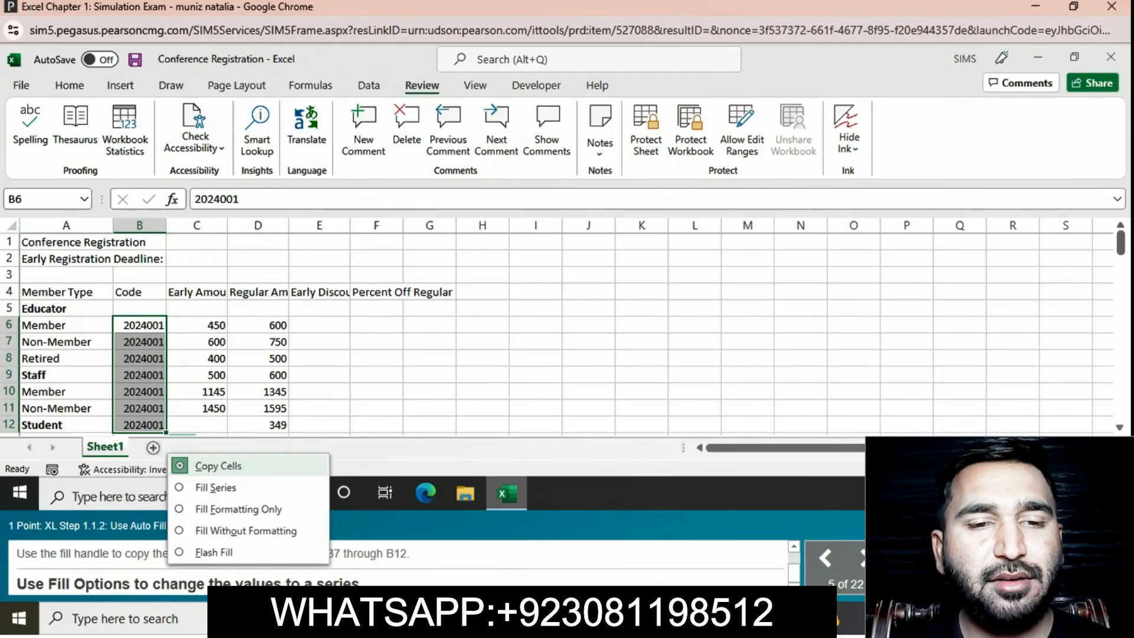
click(215, 487)
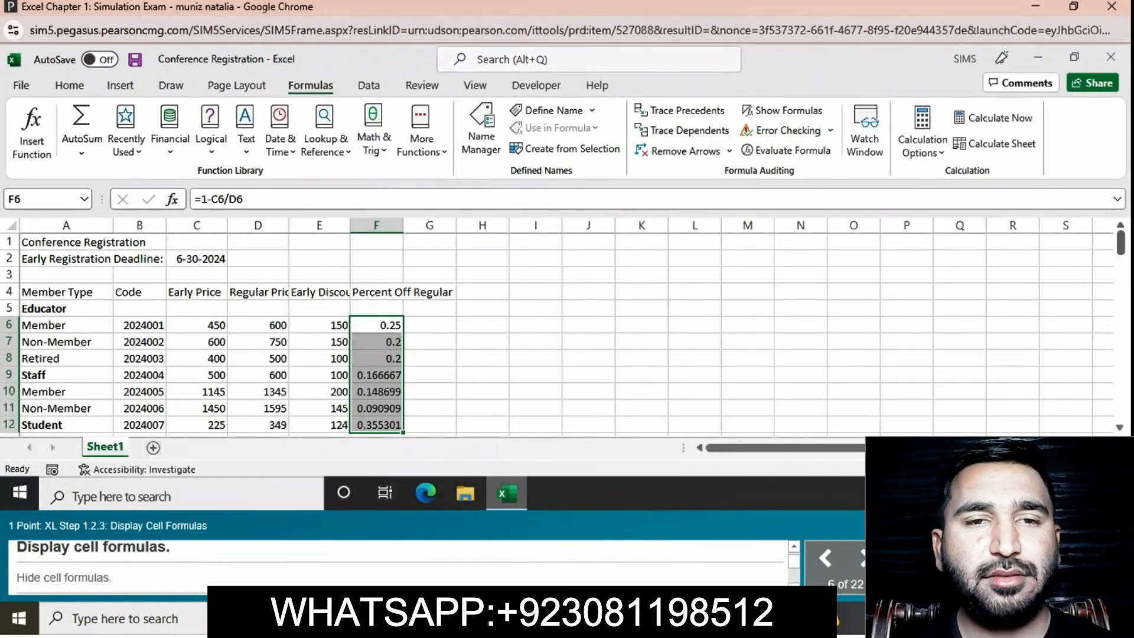
- Display the cell formulas in the worksheet and hide them again
click(781, 111)
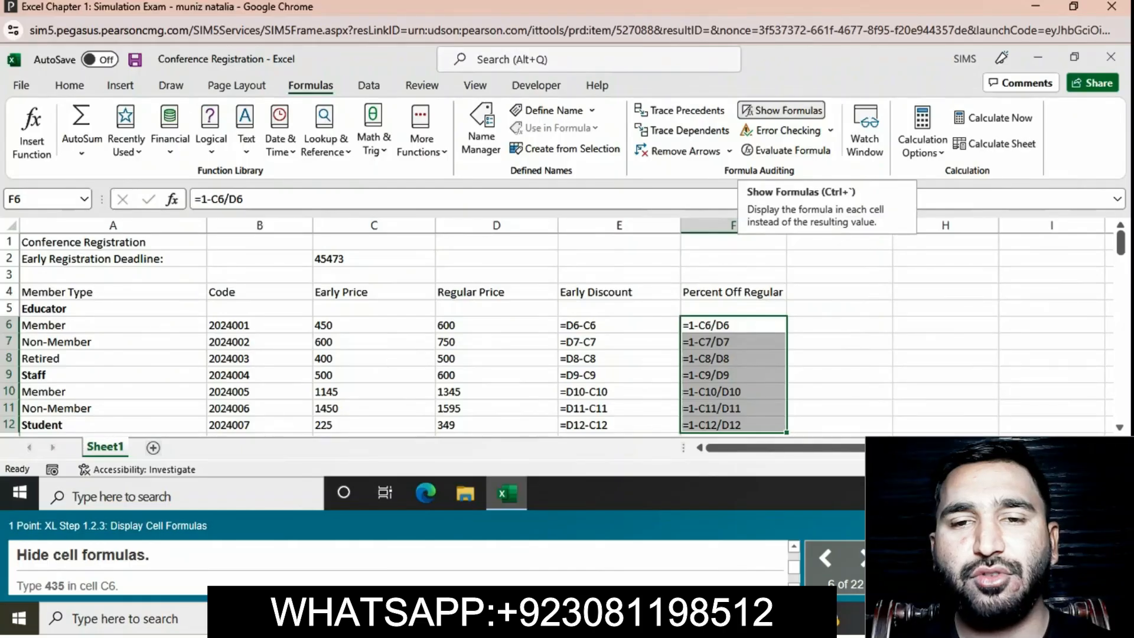
click(781, 110)
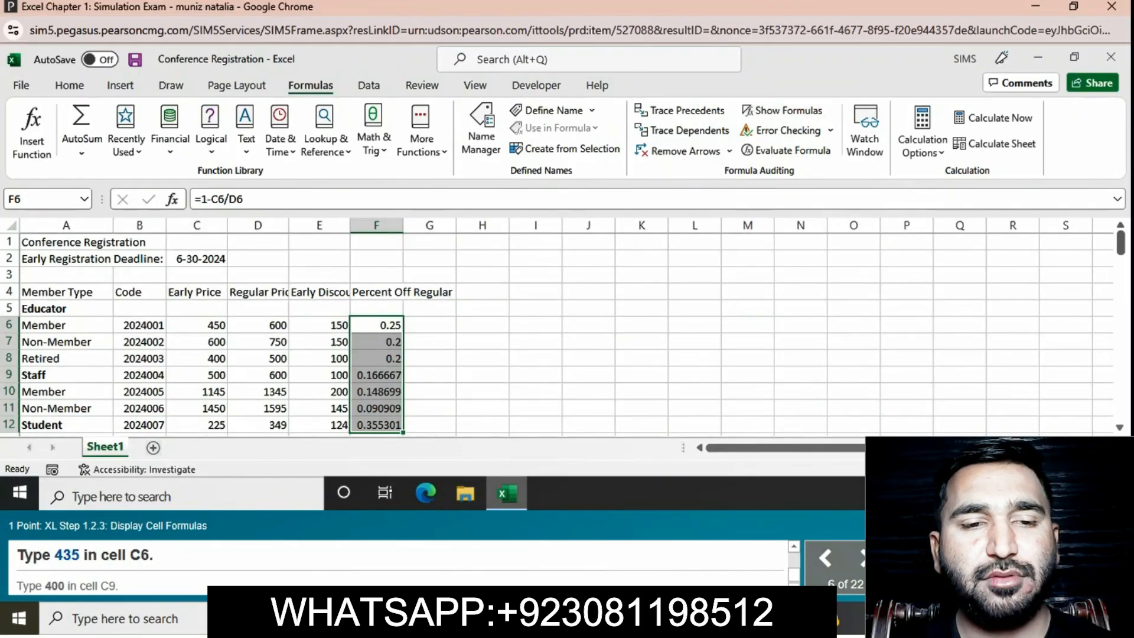
- Set the Early Price in cell C6 to 435 and enter 500 in cell C9
click(197, 326)
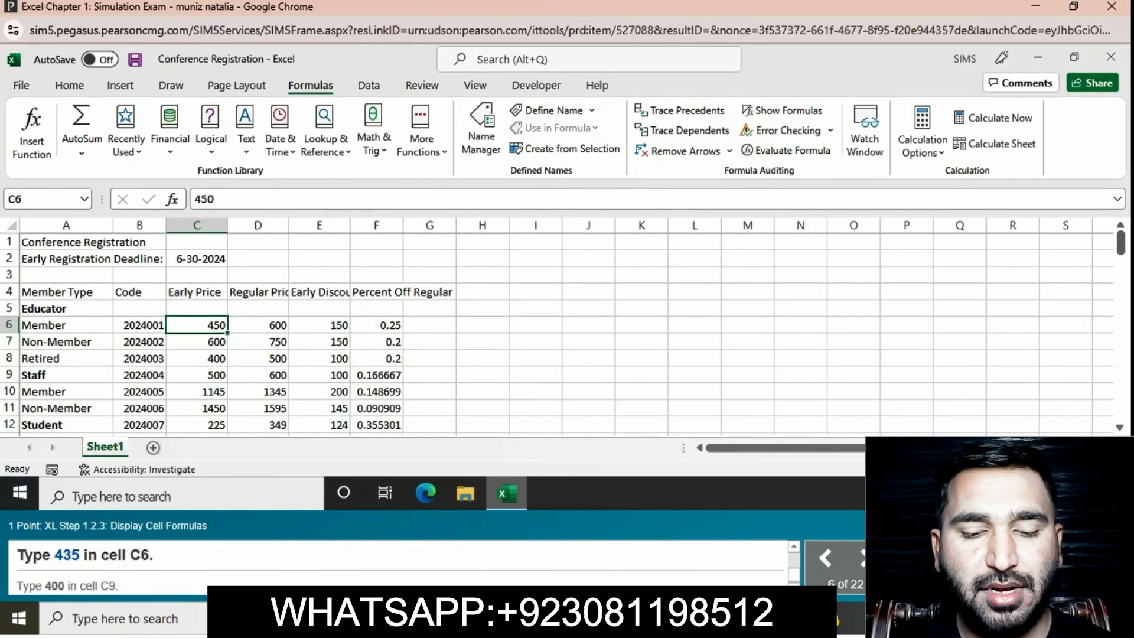
text(435)
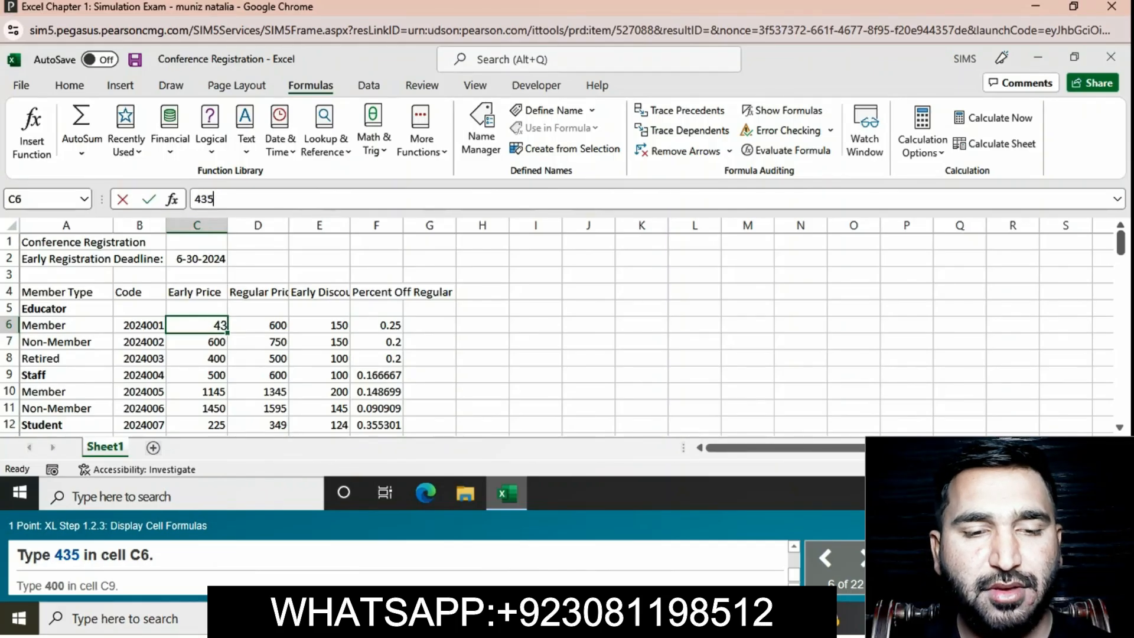
key(Return)
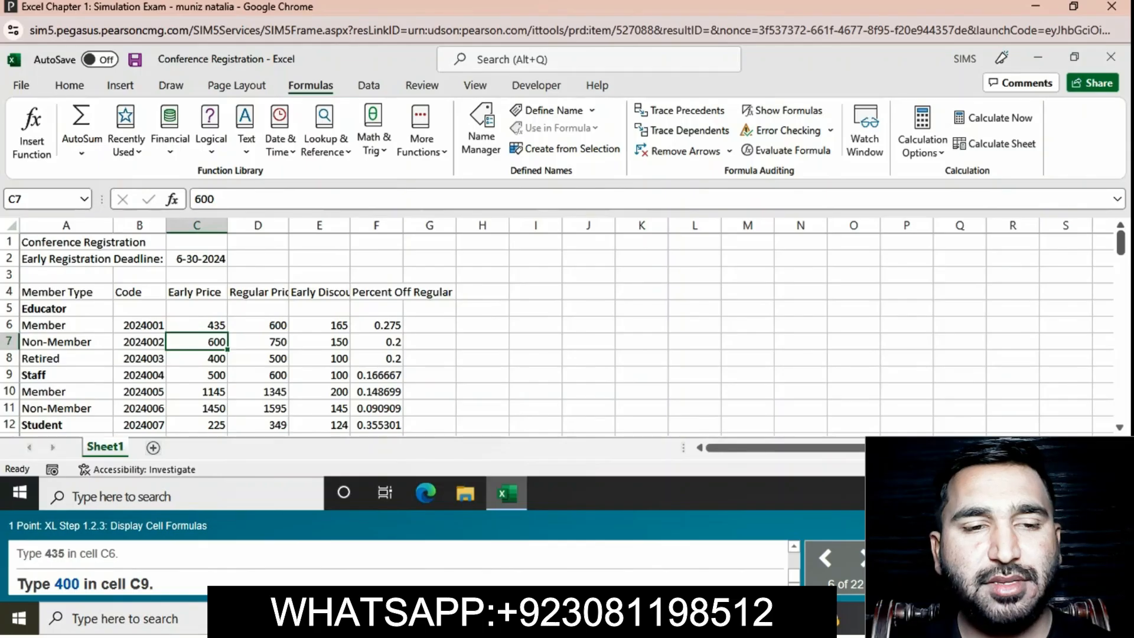
click(196, 374)
text(500)
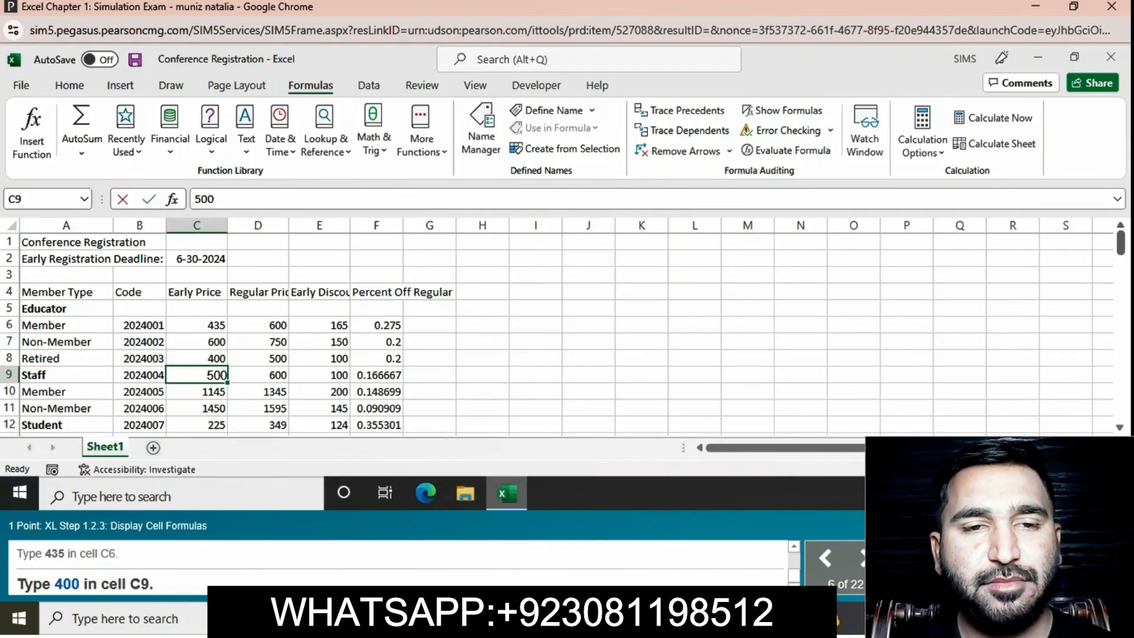
key(Return)
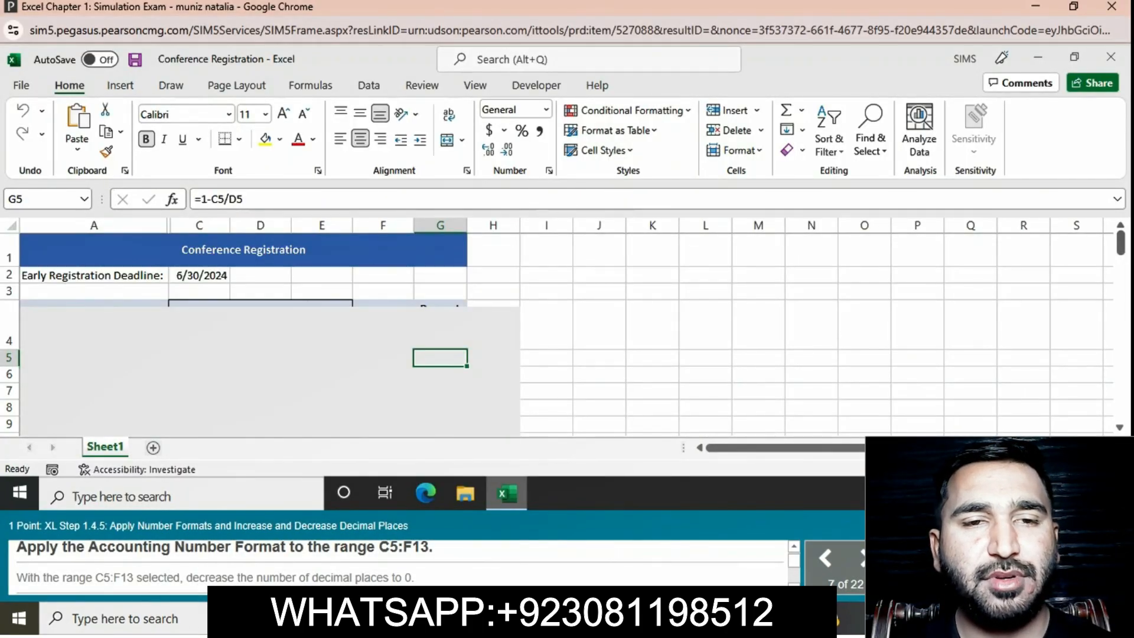
- Apply the Accounting Number Format with zero decimal places to the range C5:F13
click(199, 358)
drag(199, 358, 383, 375)
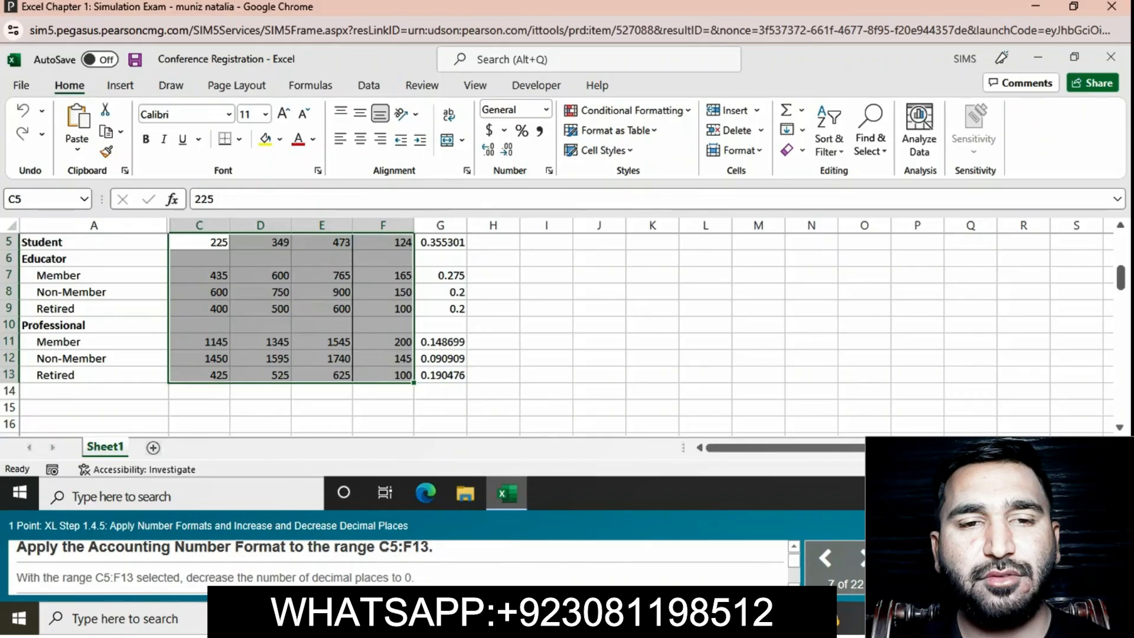
click(489, 130)
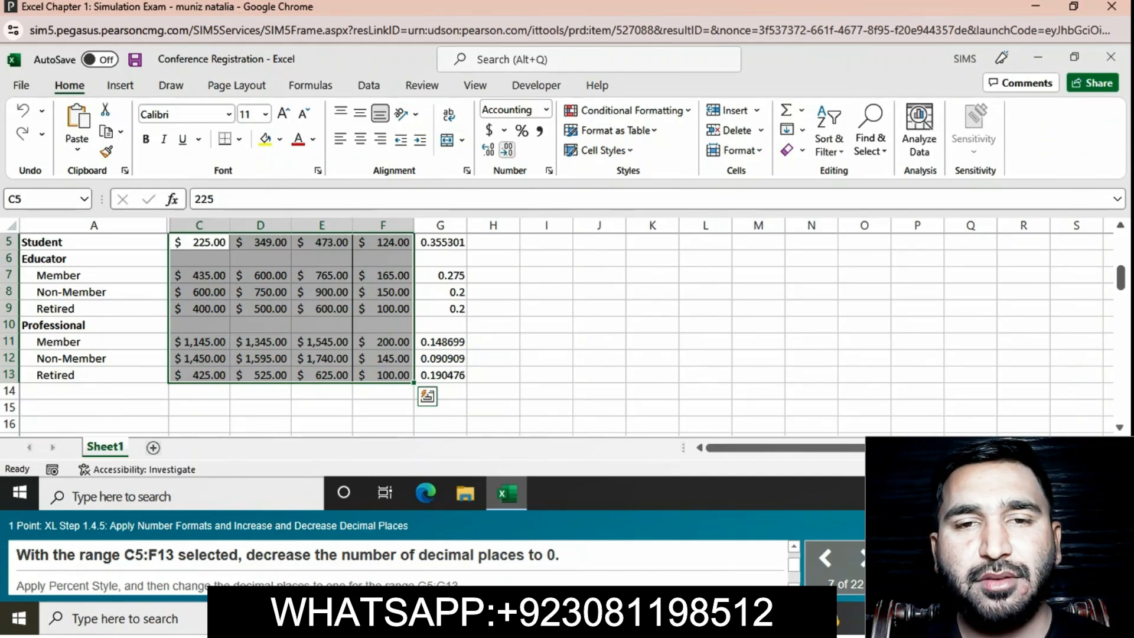
click(506, 150)
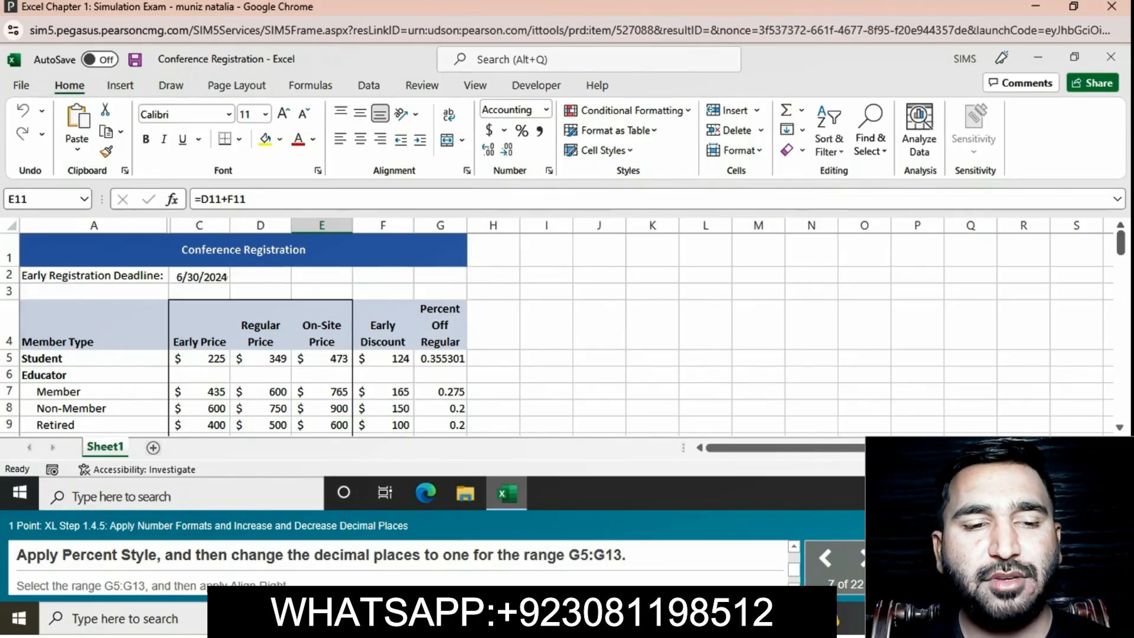
- Apply Percent Style with one decimal place to the range G5:G13
click(440, 359)
mouse_move(440, 358)
mouse_down()
mouse_move(440, 430)
mouse_move(440, 375)
mouse_up()
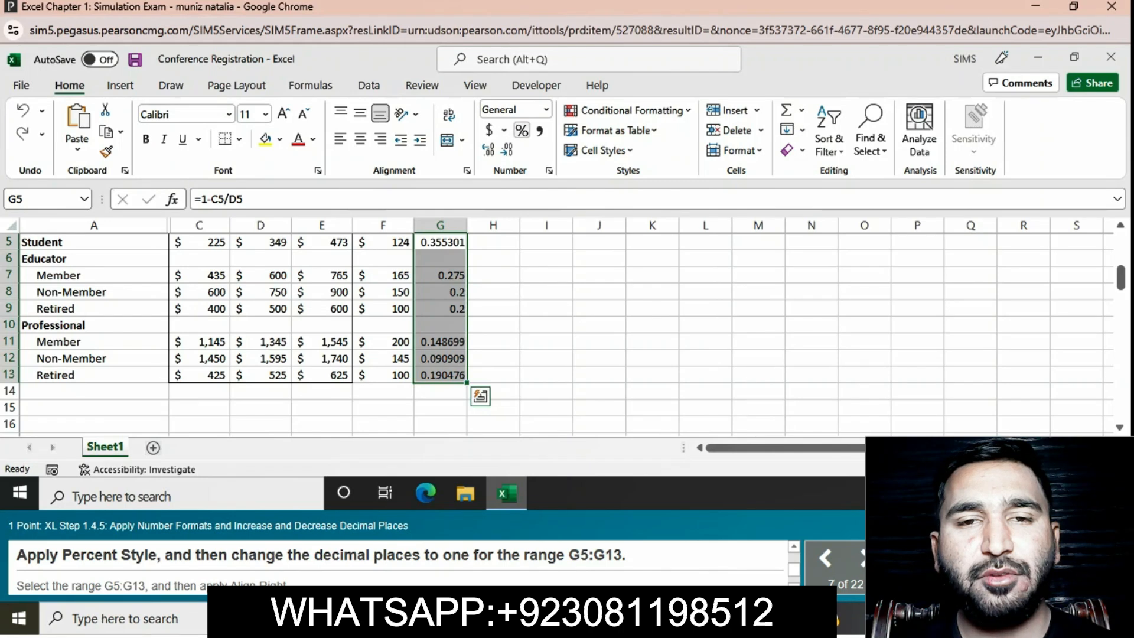
click(521, 130)
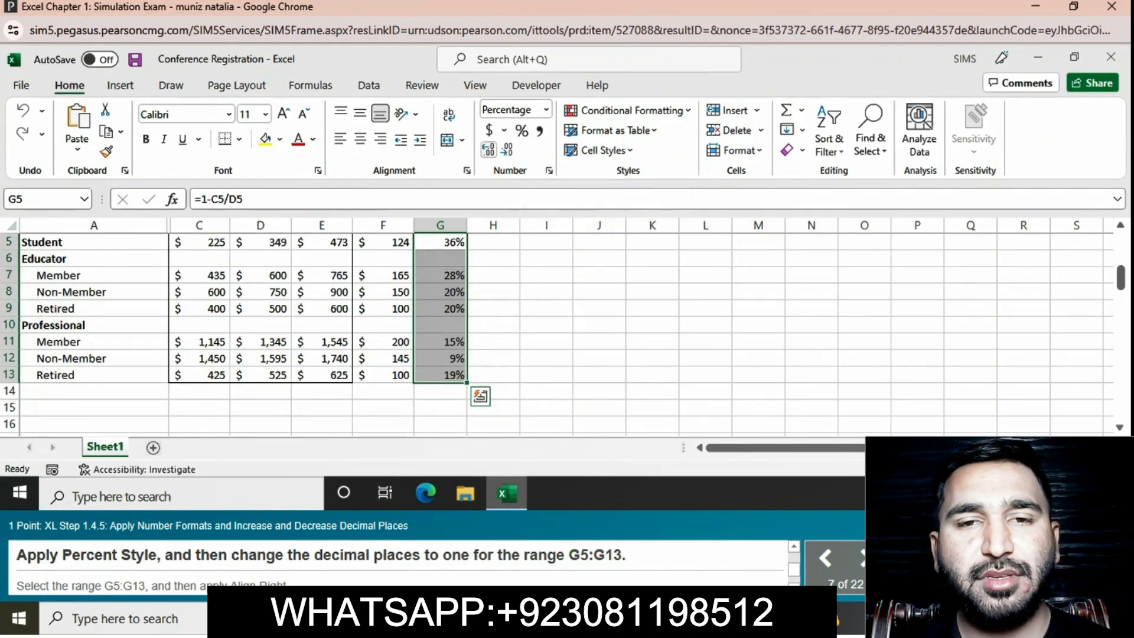
click(489, 150)
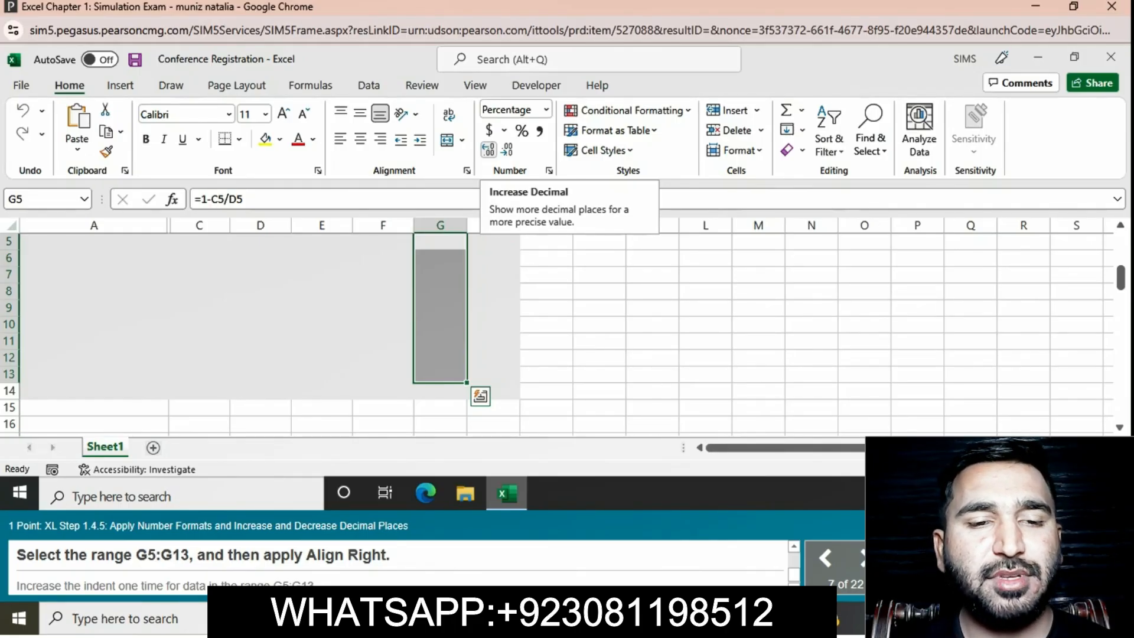
- Align the range G5:G13 to the right and increase its indent one time
click(380, 139)
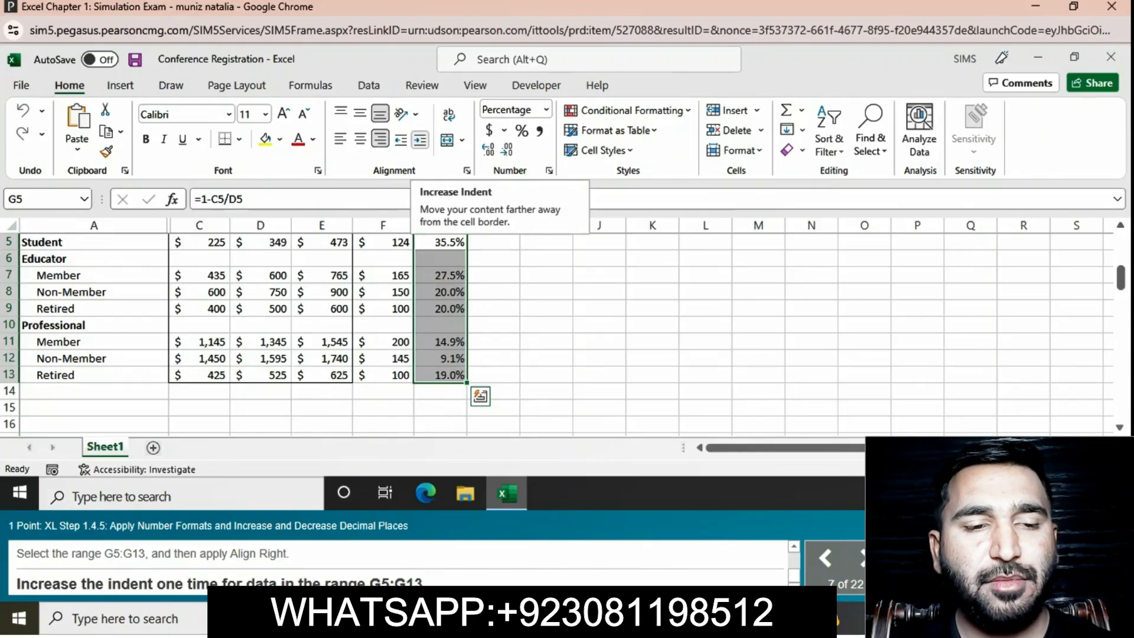
click(419, 139)
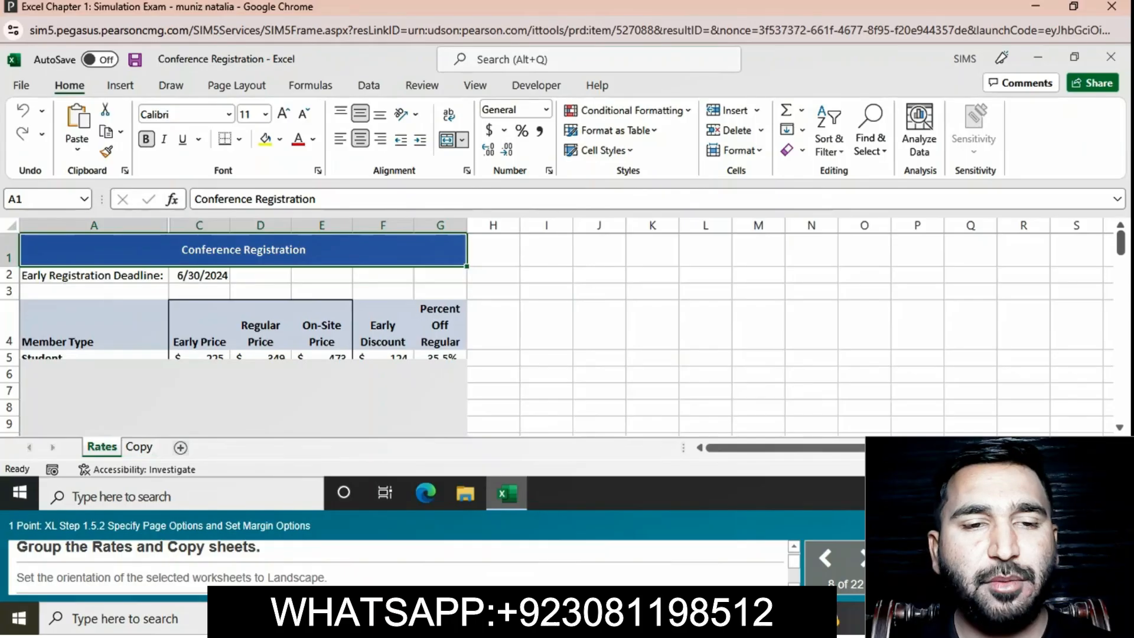
- Group the Rates and Copy sheets and set their page orientation to Landscape
ctrl+click(139, 447)
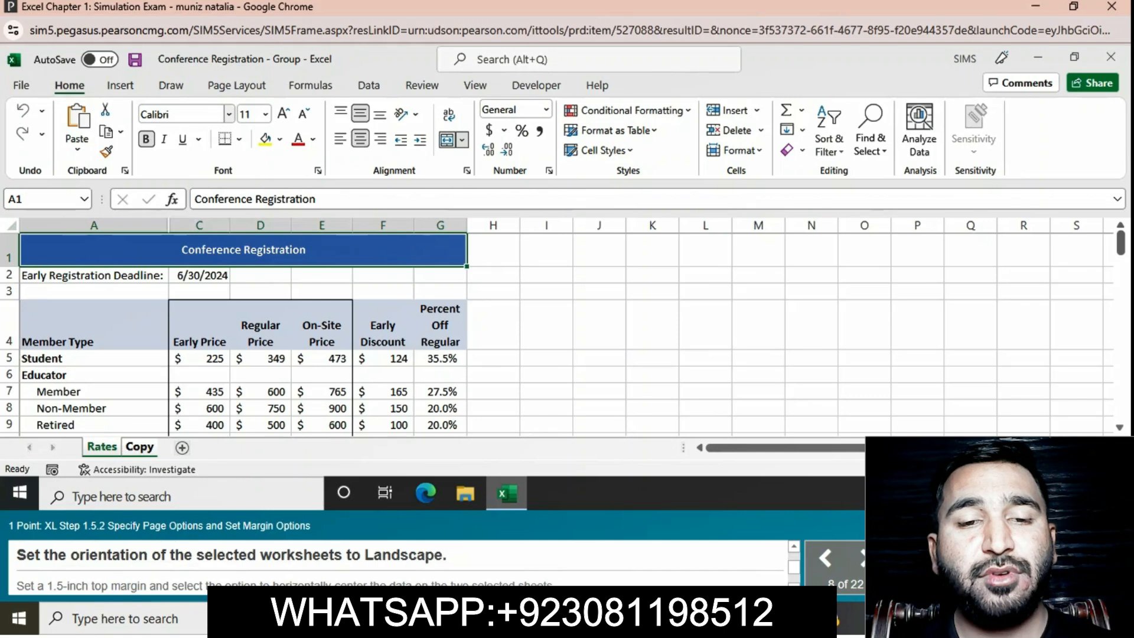
click(236, 85)
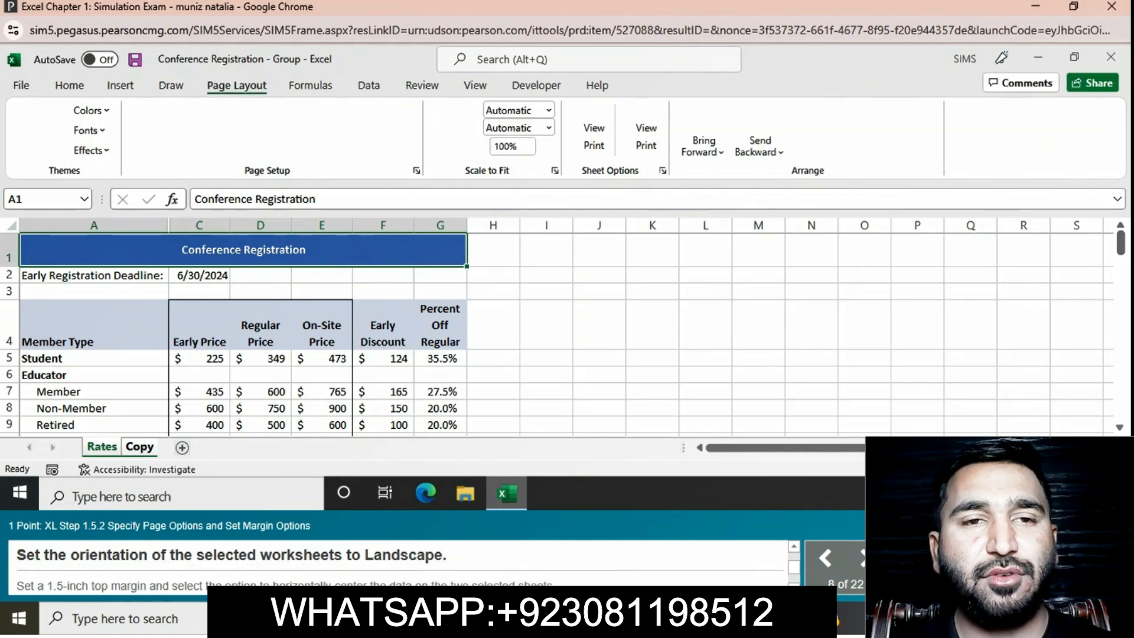
click(196, 127)
click(231, 223)
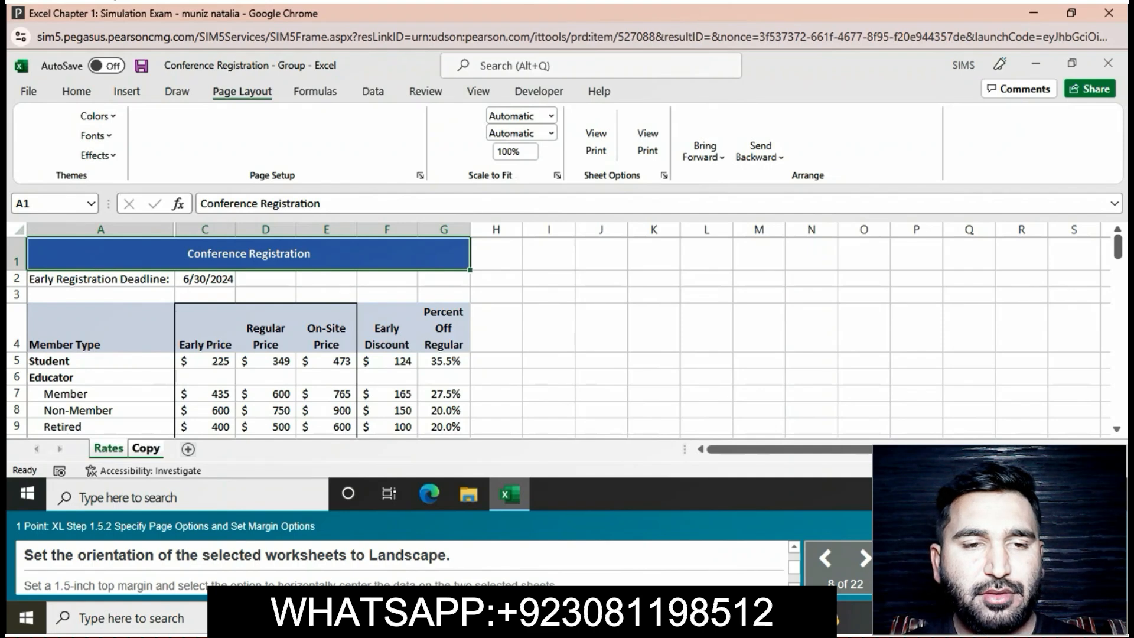
click(202, 136)
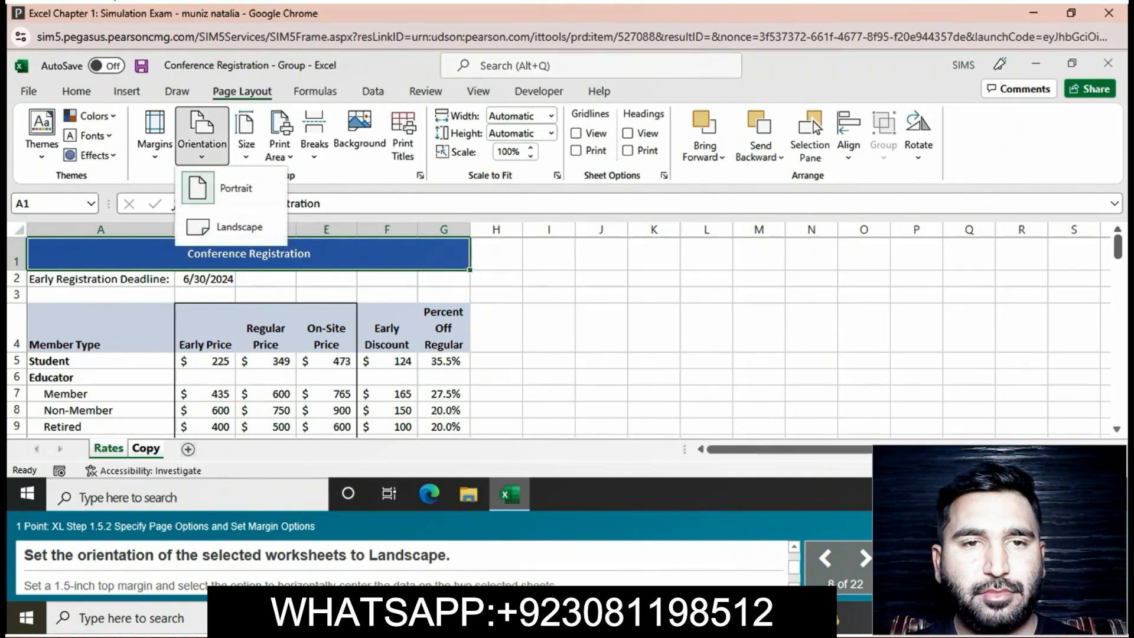
click(239, 226)
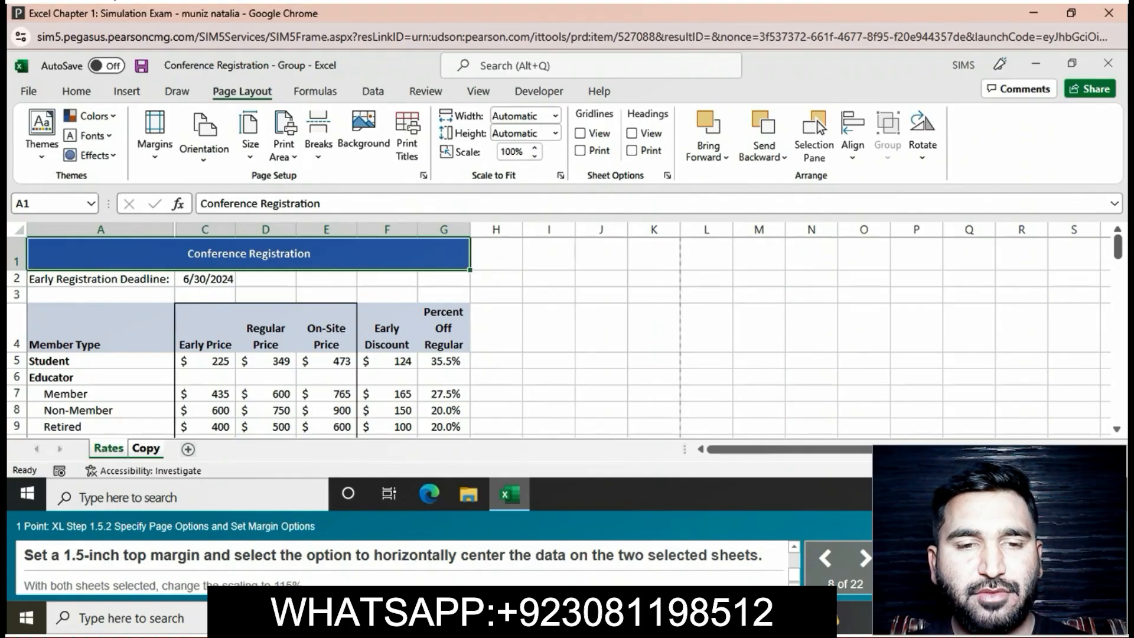
- Set a 1.5-inch top margin and center the data horizontally on the page for the grouped sheets
click(155, 136)
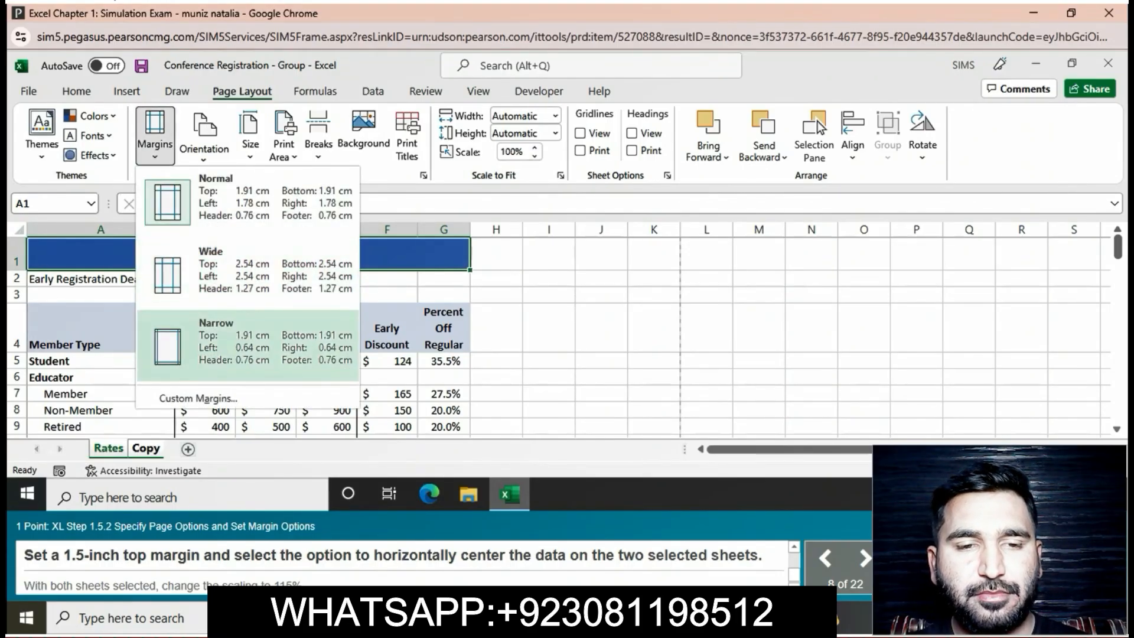
click(197, 398)
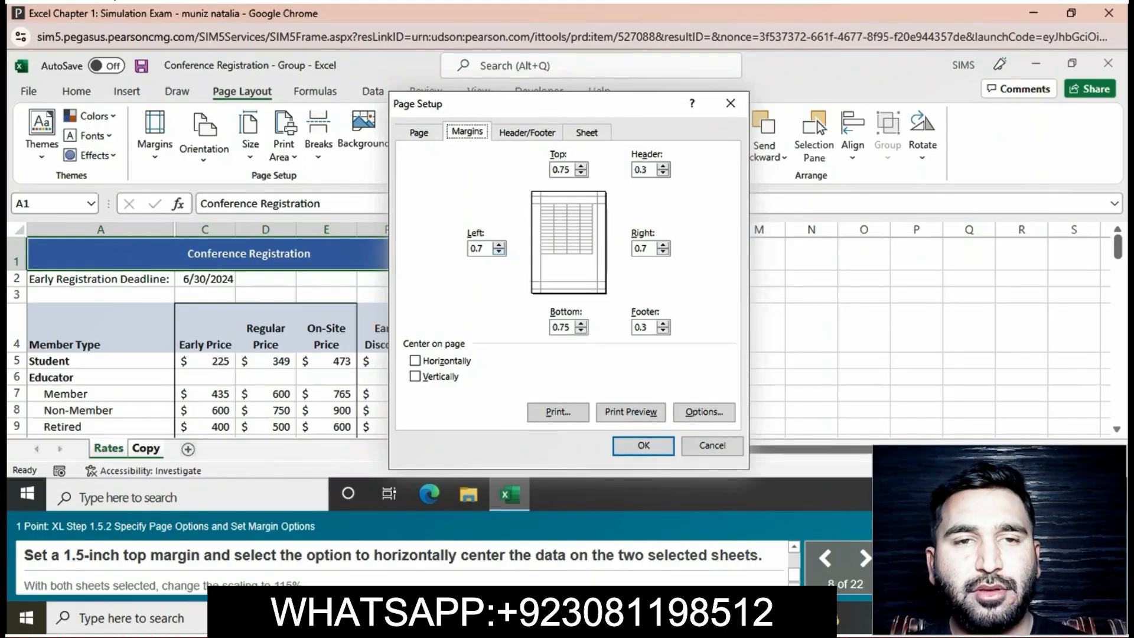
click(581, 166)
click(581, 165)
click(581, 166)
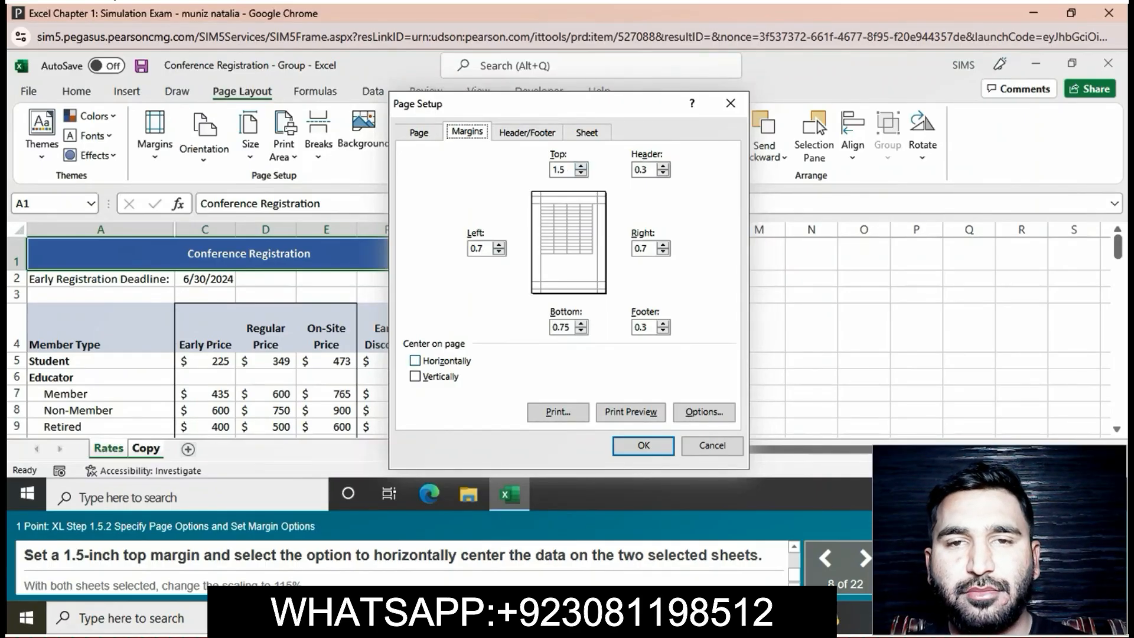
click(415, 360)
click(643, 445)
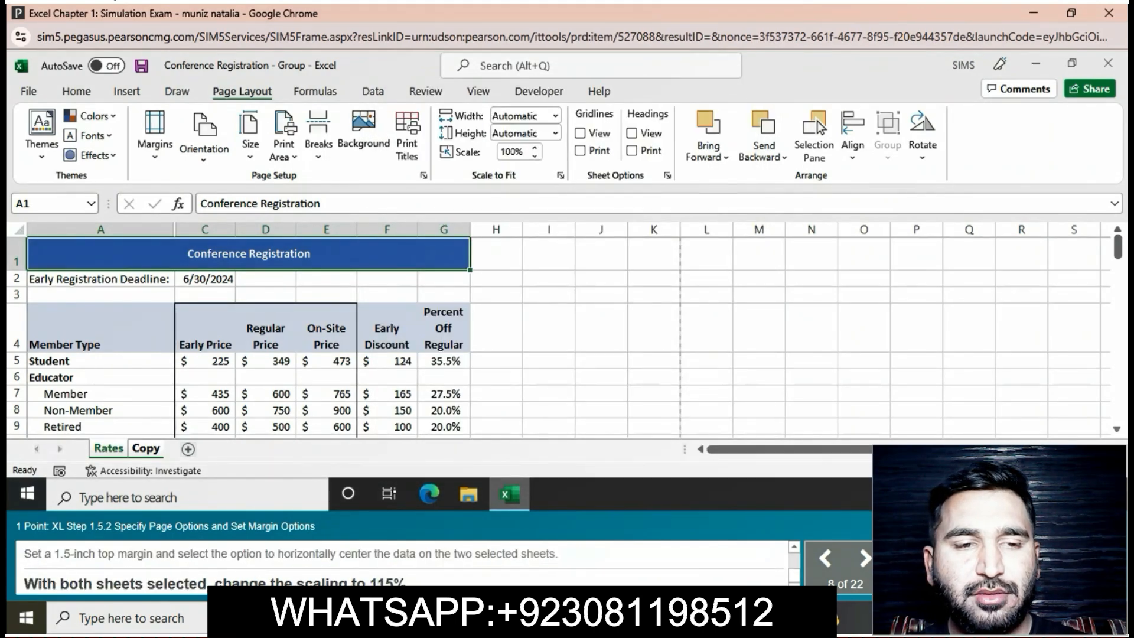
- Set the print scaling of both grouped sheets to 115%
click(534, 147)
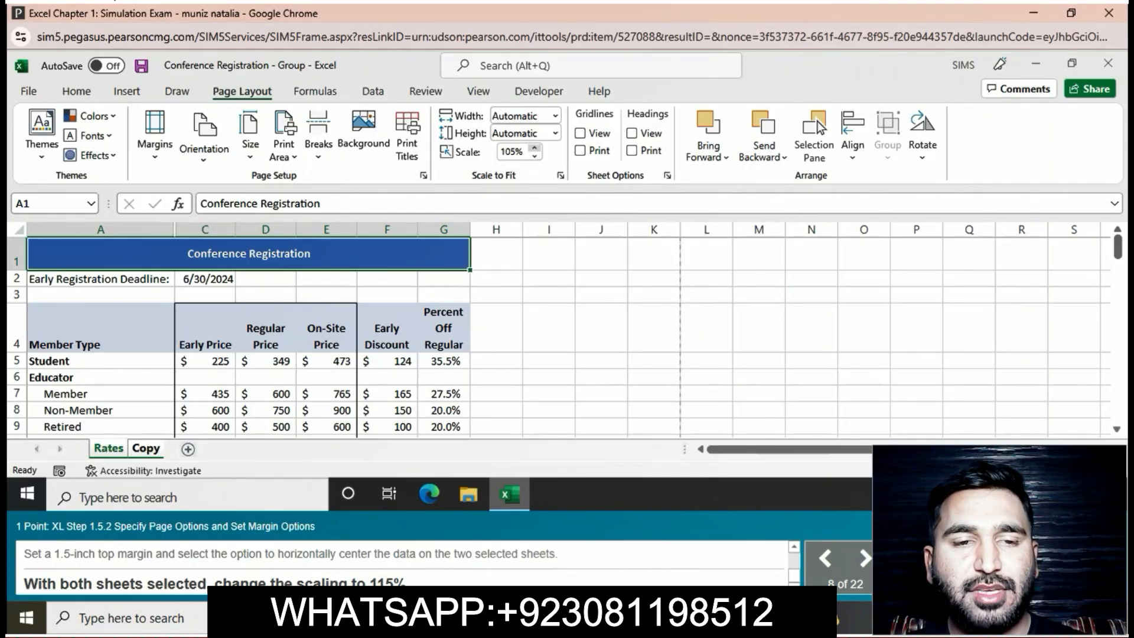
click(534, 147)
click(534, 148)
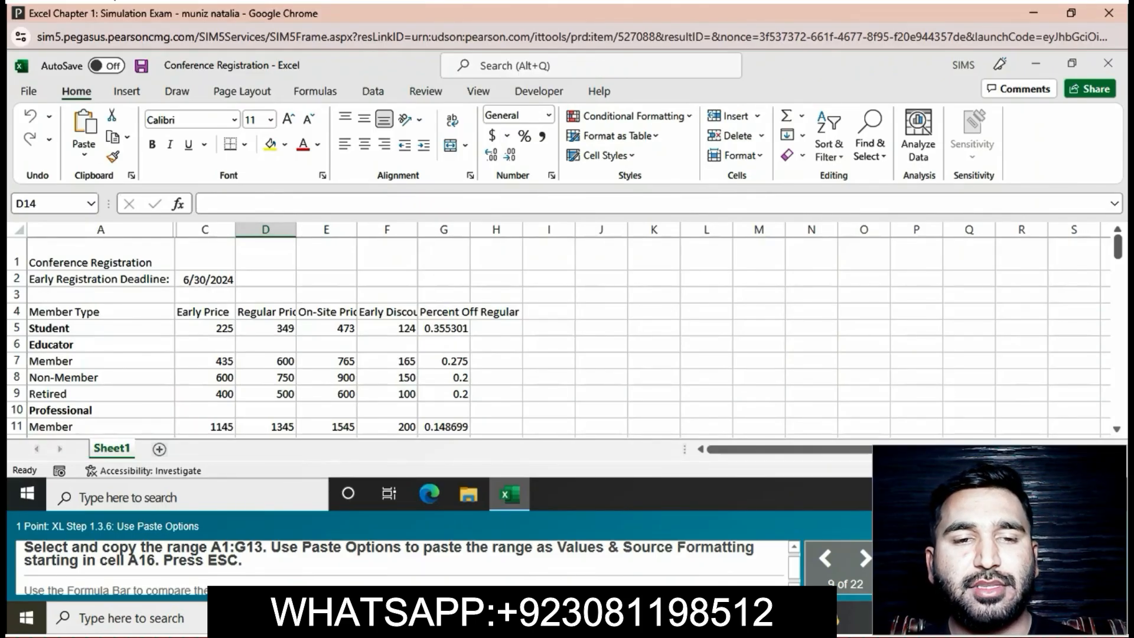
- Copy the range A1:G13 and paste it as Values & Source Formatting starting in cell A16
drag(100, 255, 444, 409)
key(ctrl+c)
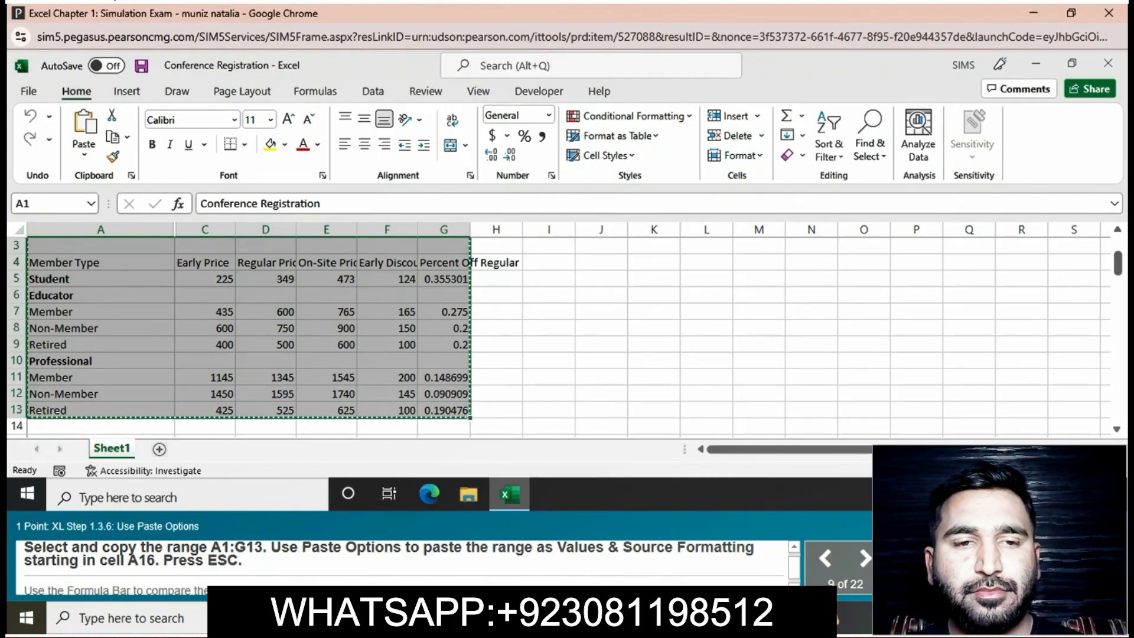
scroll(248, 331, down, 1)
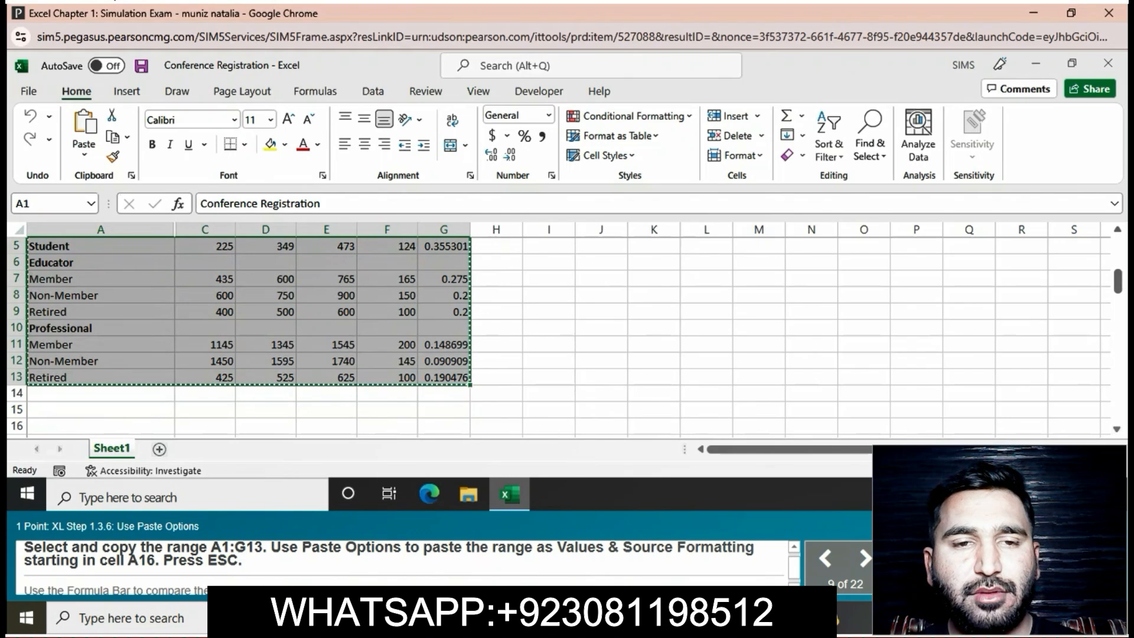
click(100, 426)
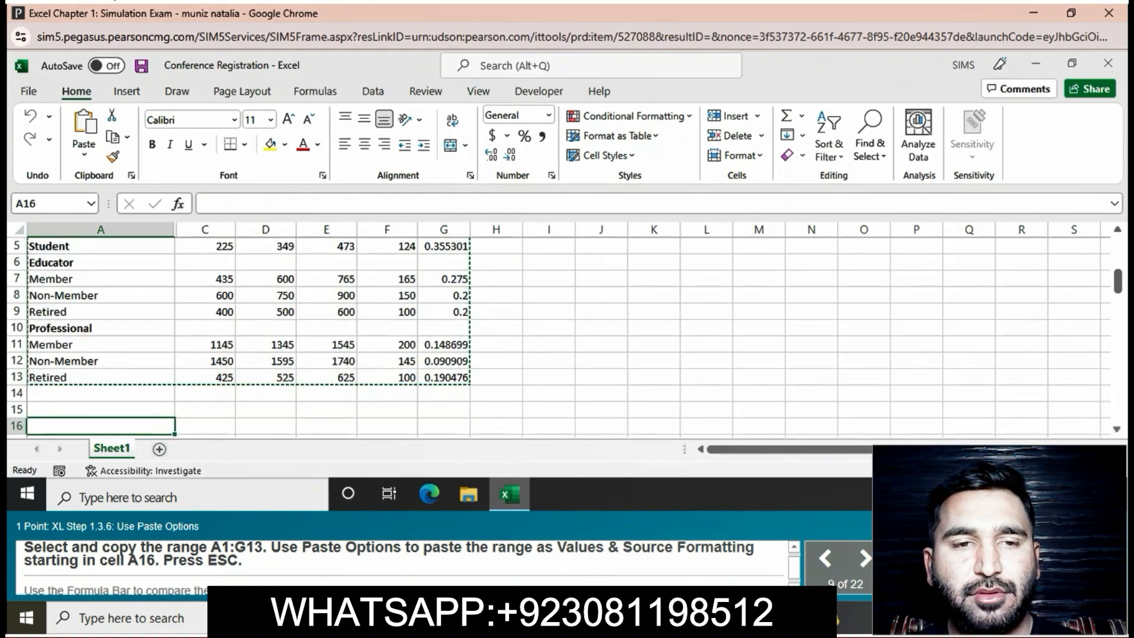
click(84, 154)
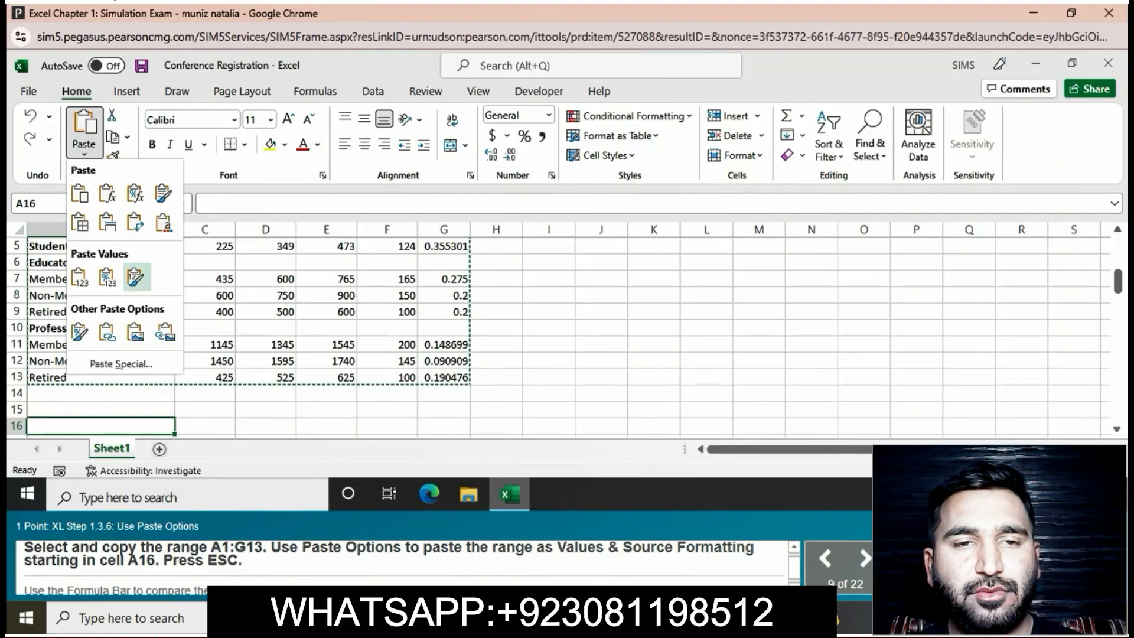
click(135, 276)
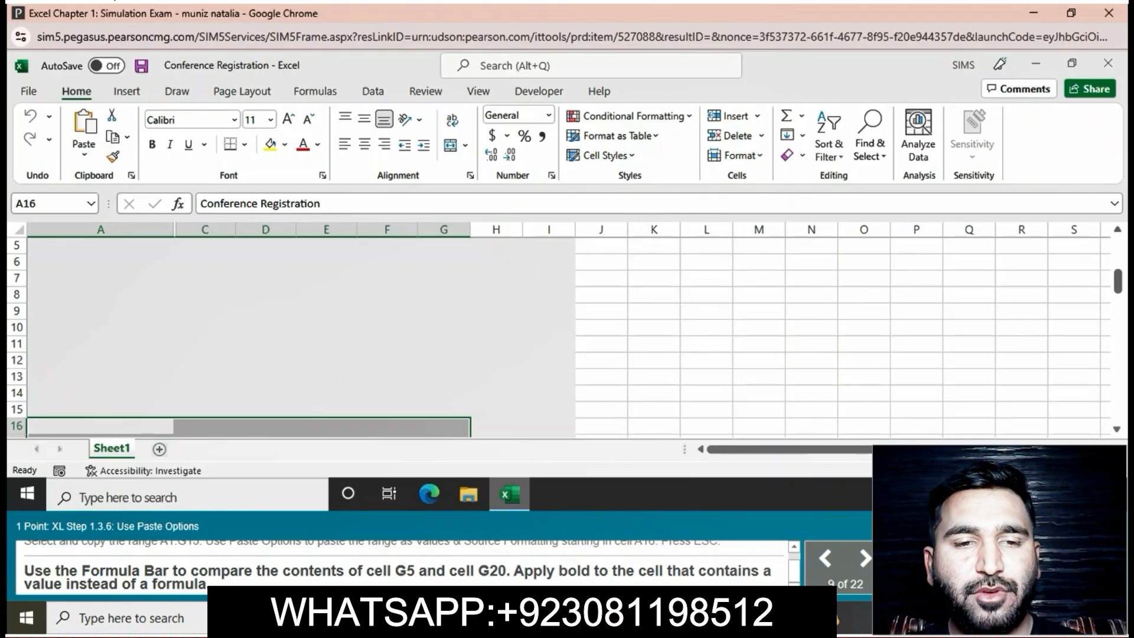
- Apply bold to cell G20, the pasted cell that holds a value instead of a formula
scroll(555, 337, up, 3)
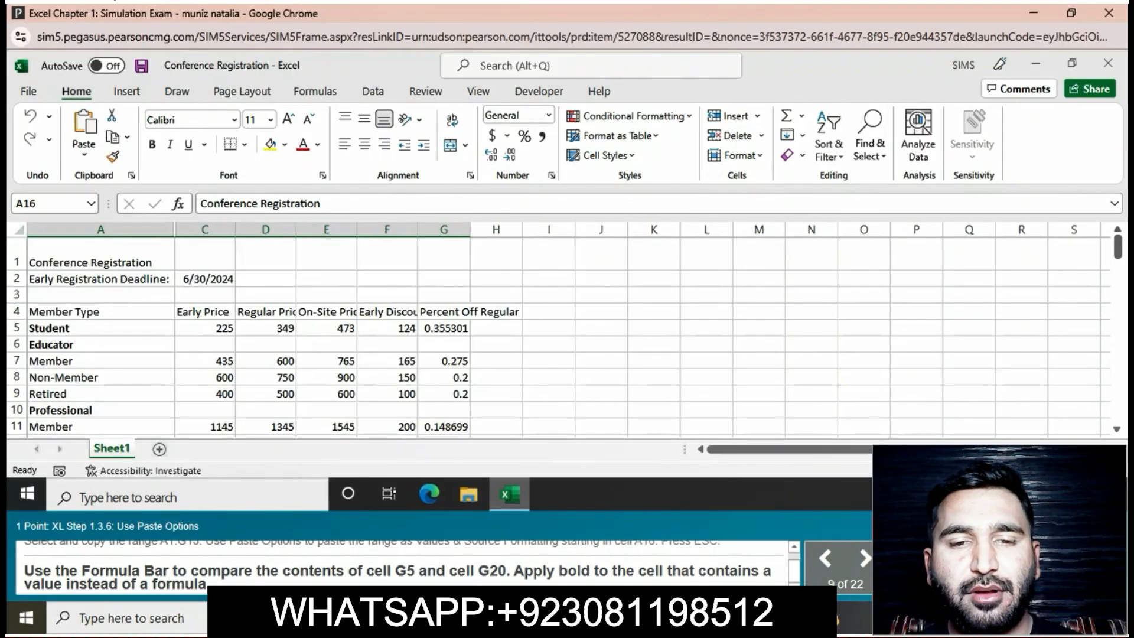
scroll(555, 336, down, 6)
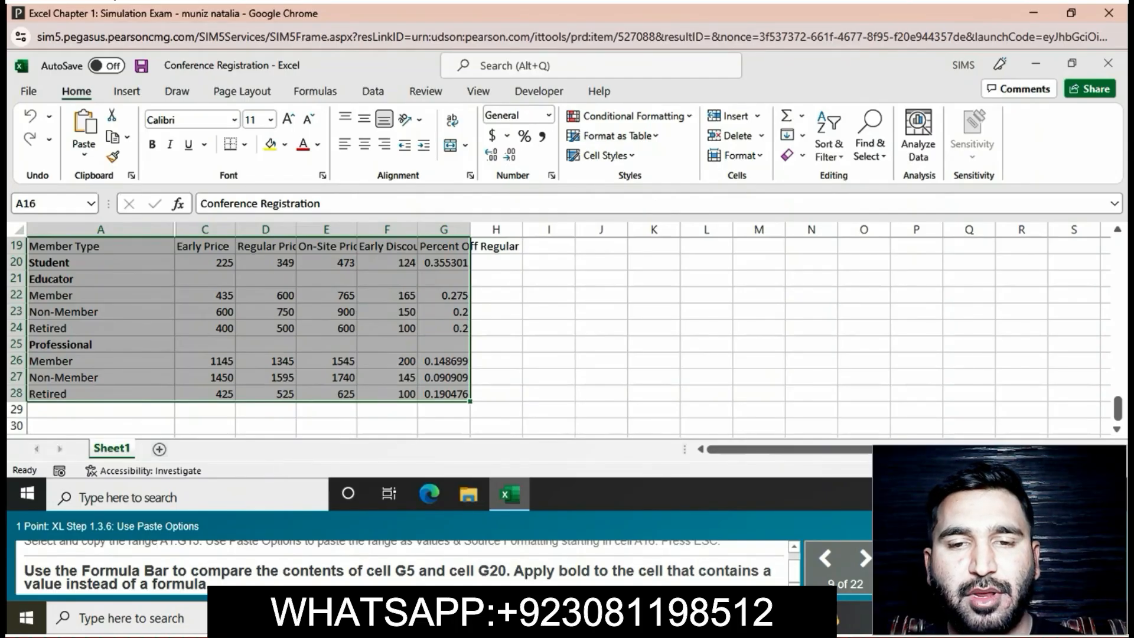
click(443, 262)
click(152, 144)
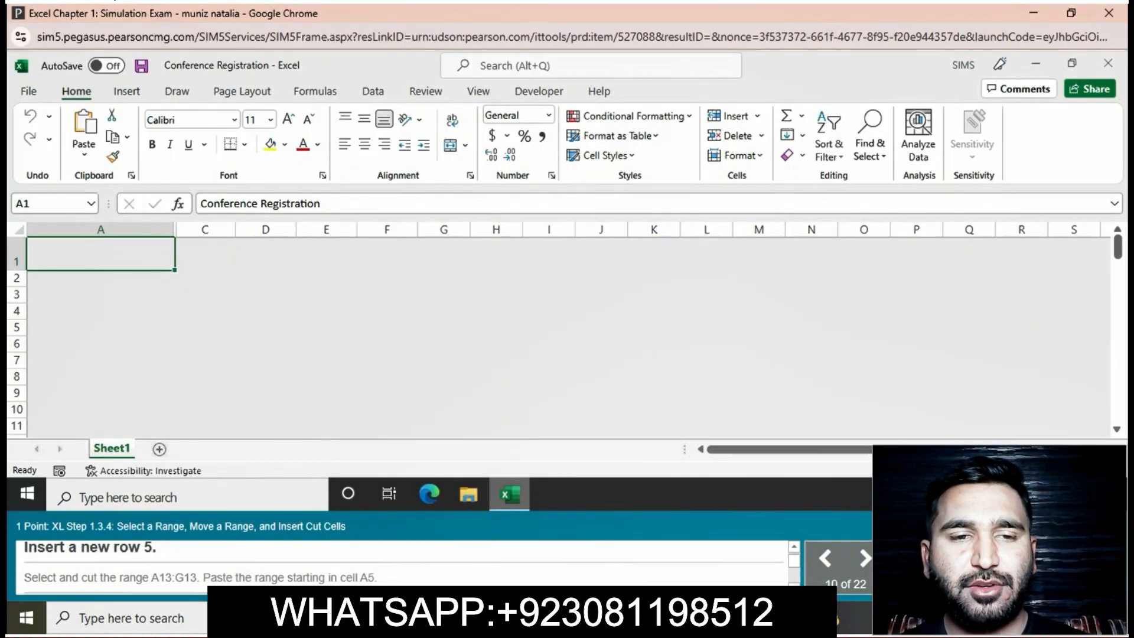
- Insert a new row 5 above the Educator row
click(16, 327)
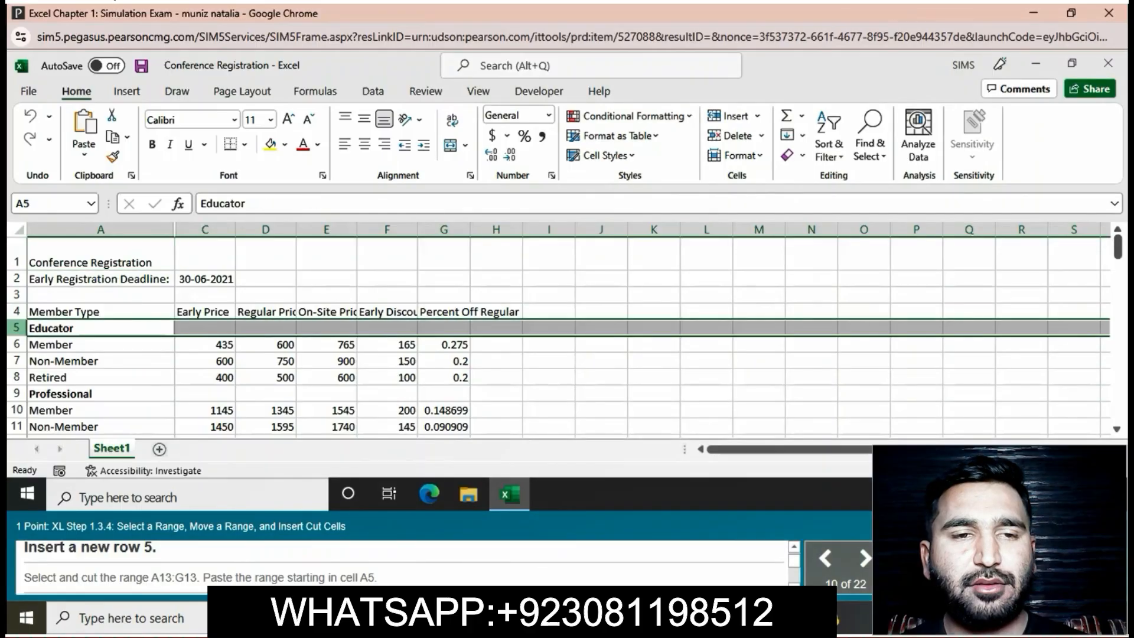
right_click(18, 328)
click(58, 444)
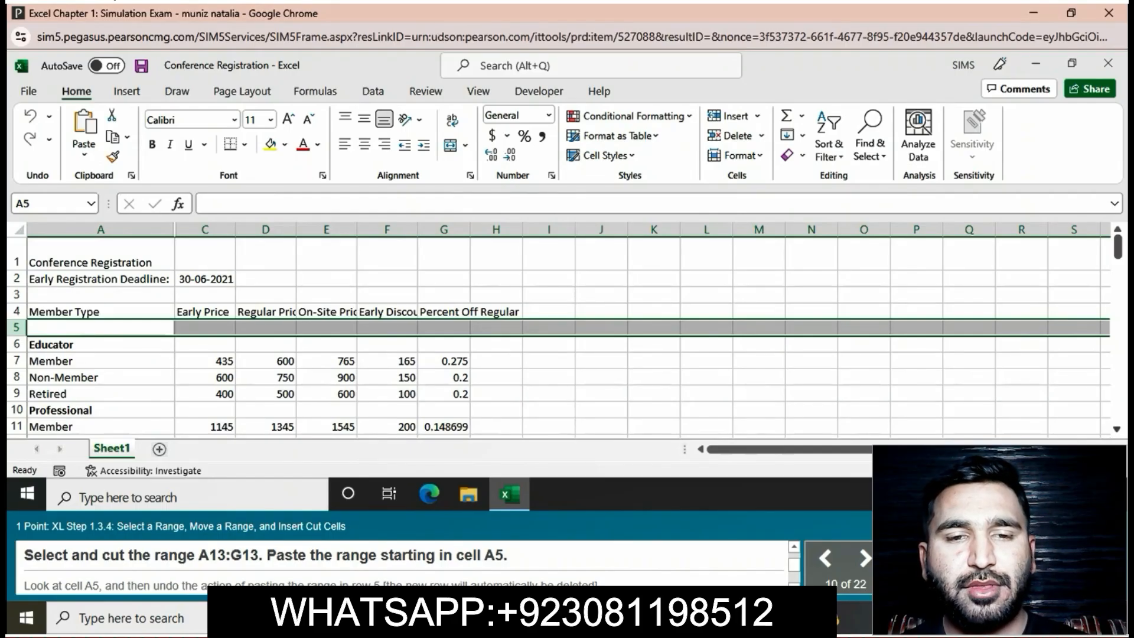
- Cut the Student range A13:G13 and paste it starting in cell A5
scroll(567, 330, down, 1)
drag(100, 393, 444, 393)
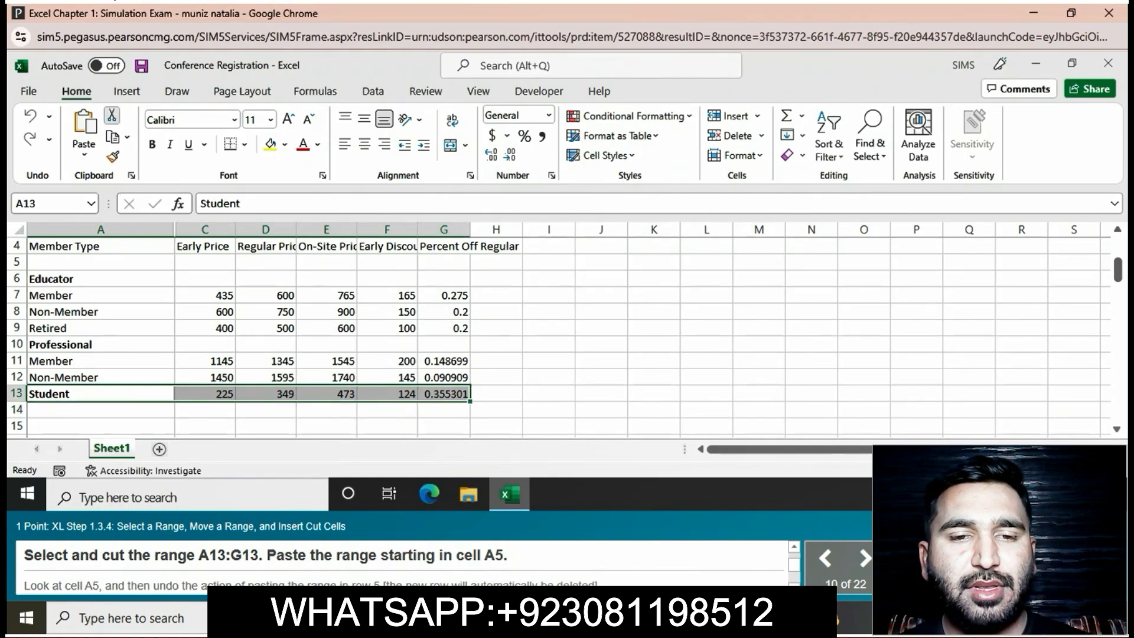
click(112, 115)
click(101, 262)
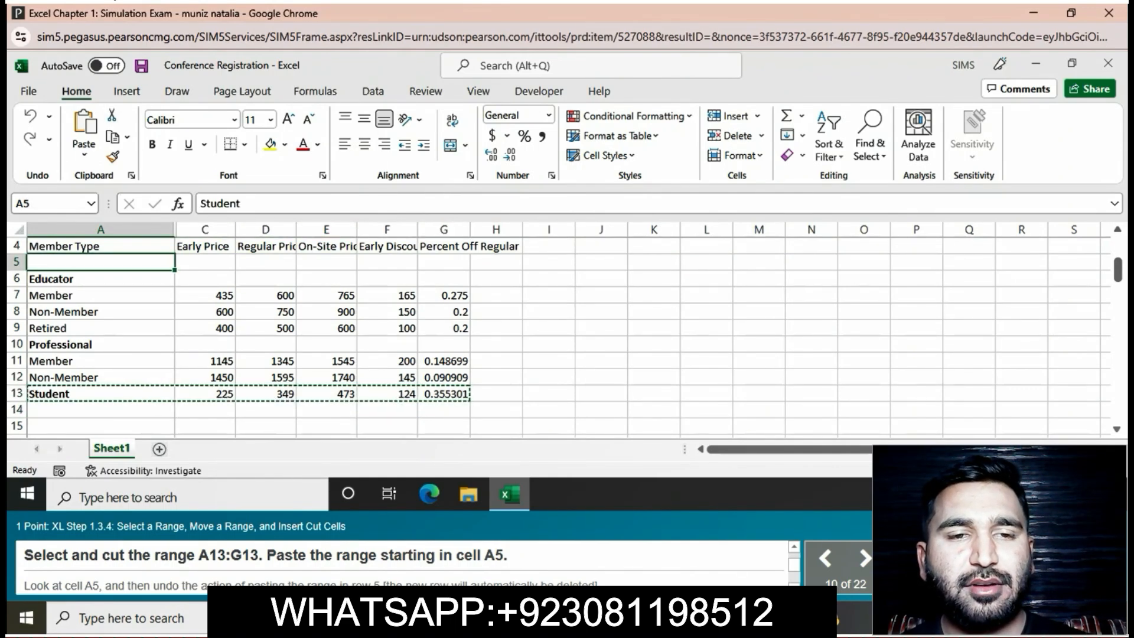
right_click(68, 261)
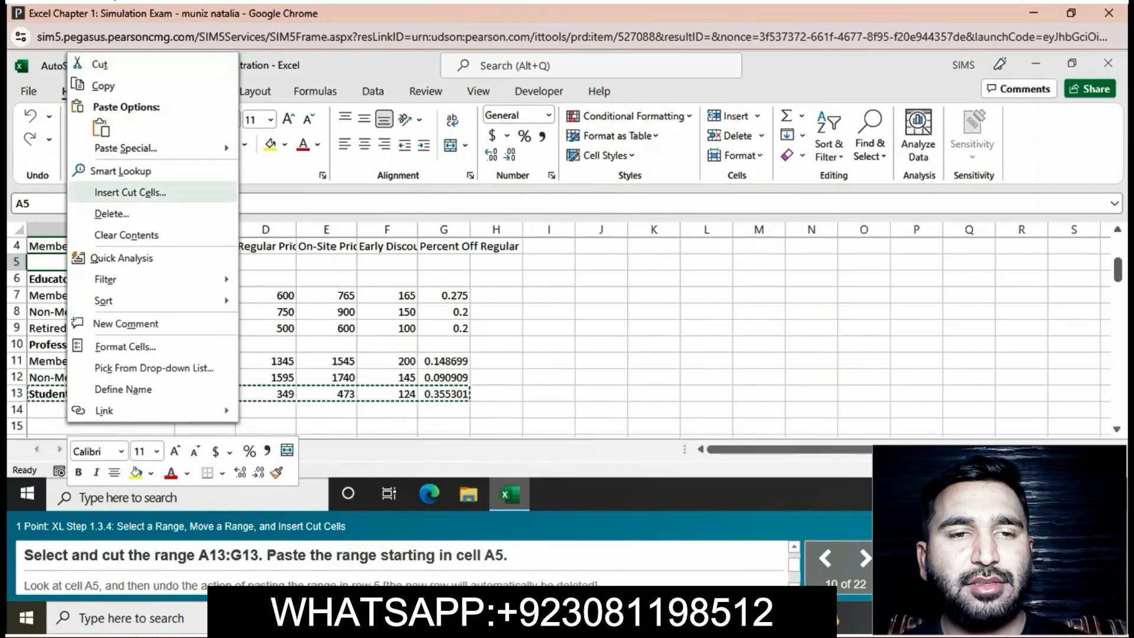
click(130, 192)
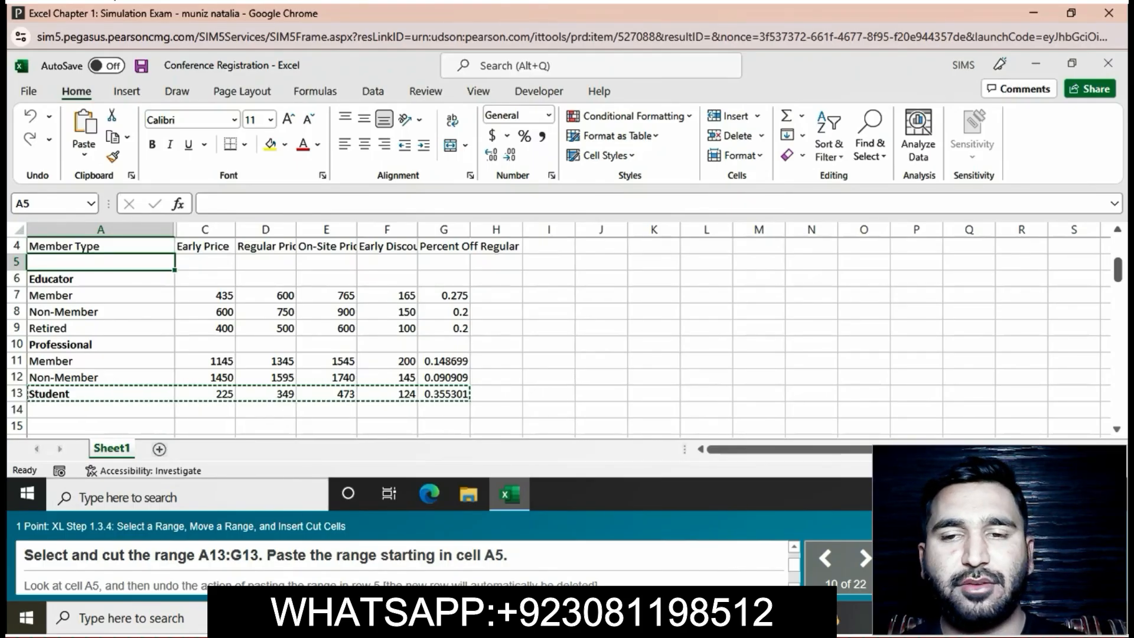
key(ctrl+v)
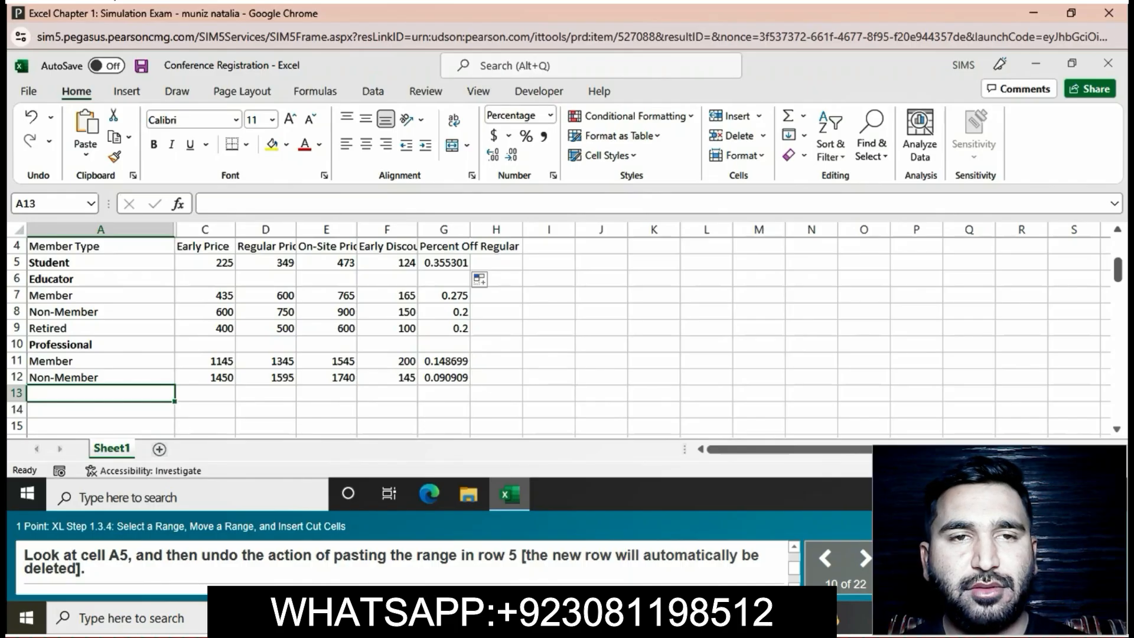
- Undo pasting the range into row 5, and move the range A12:G12 to A5 by inserting the cut cells
click(101, 263)
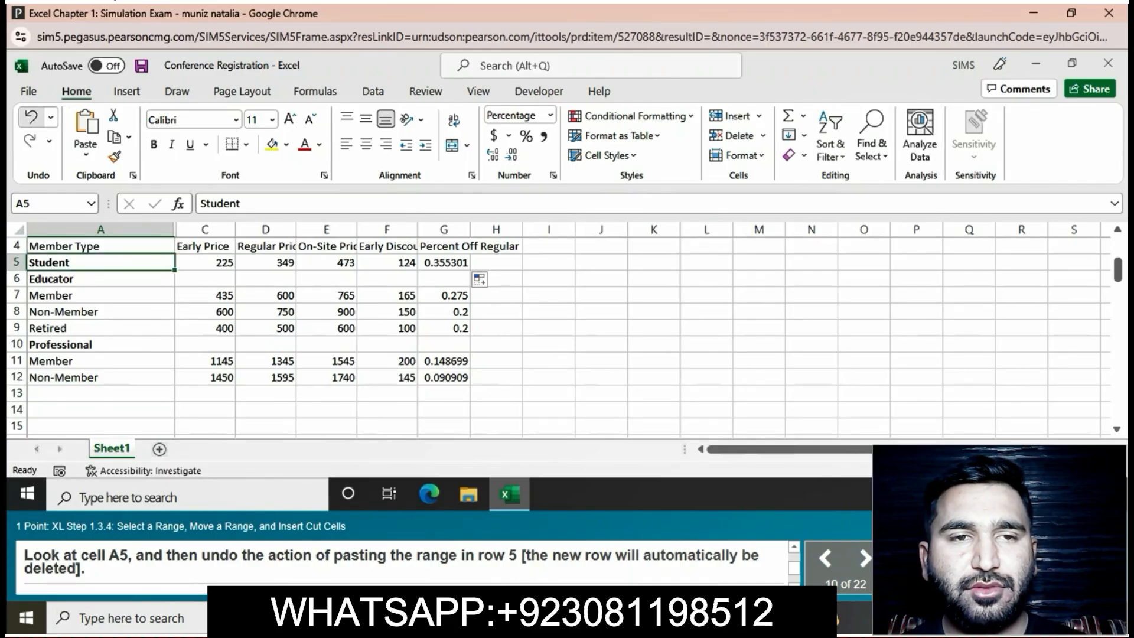
click(31, 116)
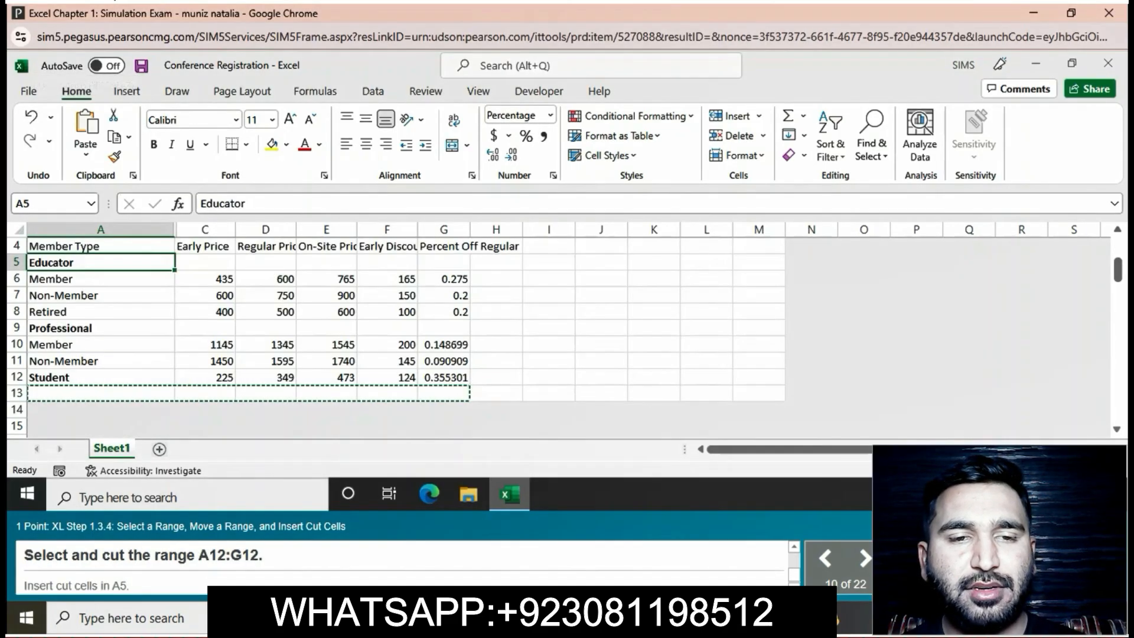
drag(59, 377, 445, 378)
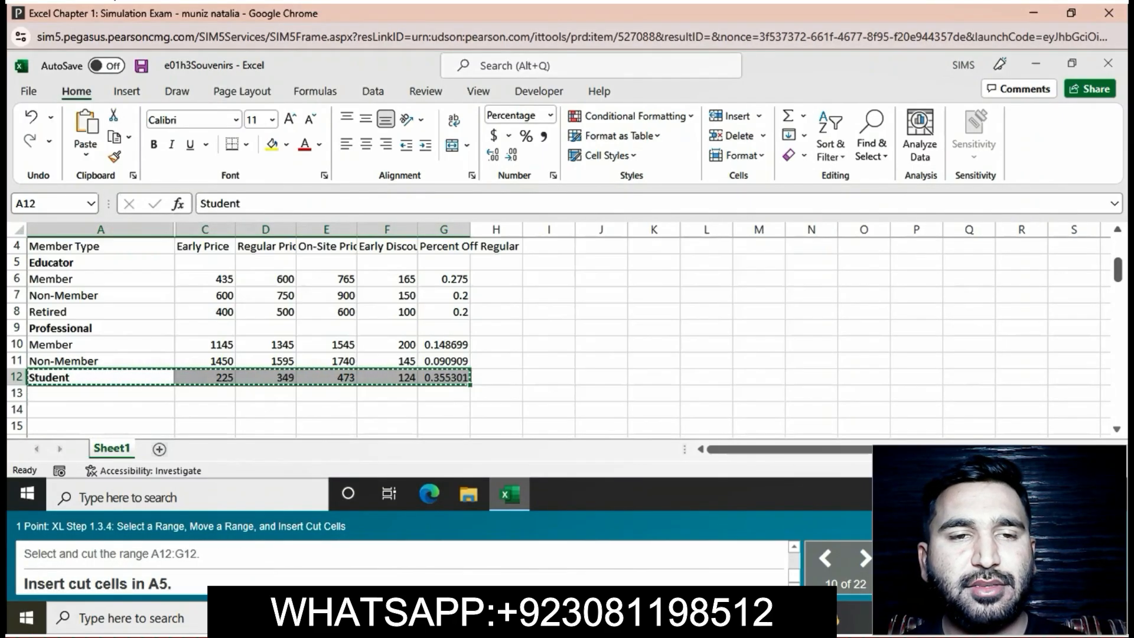
click(66, 261)
right_click(66, 262)
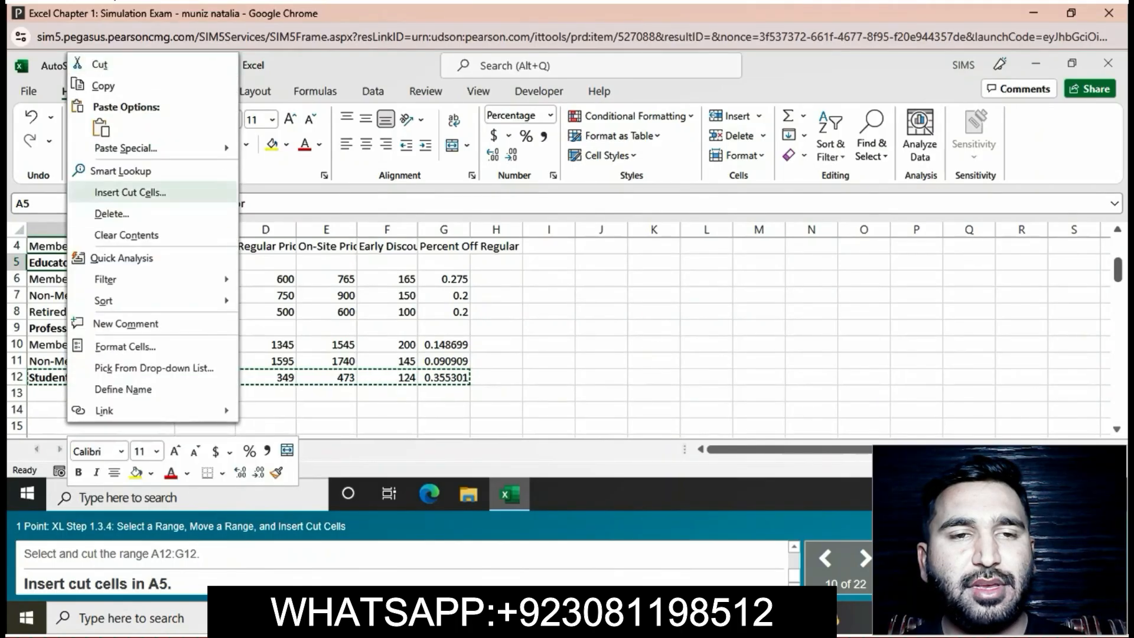
click(130, 192)
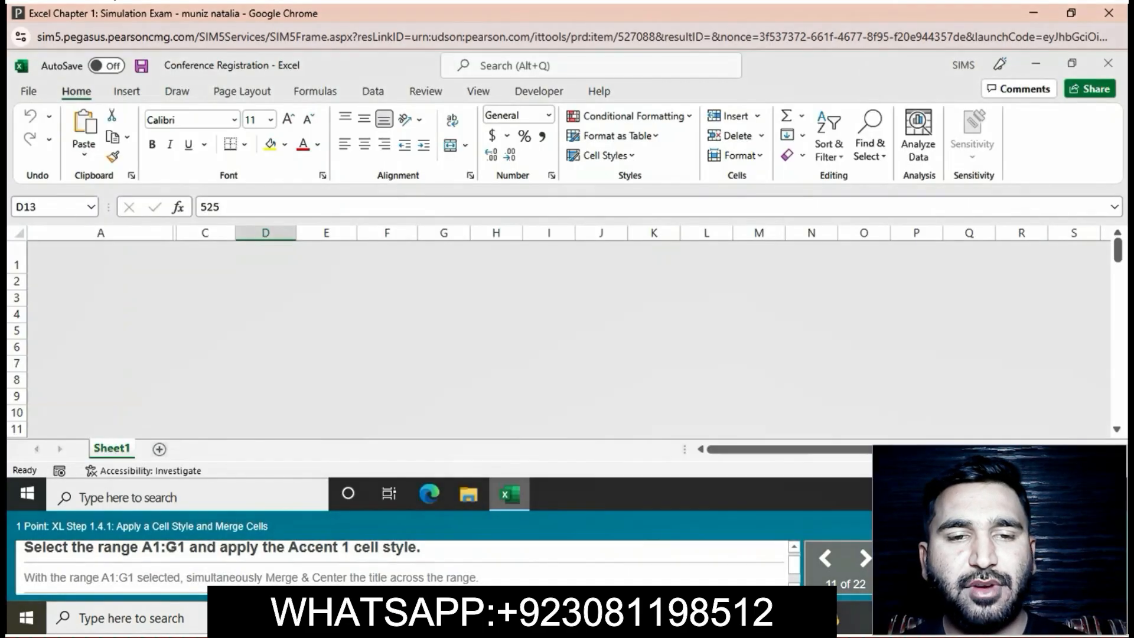
- Apply the Accent1 cell style to the title range A1:G1
drag(100, 258, 445, 259)
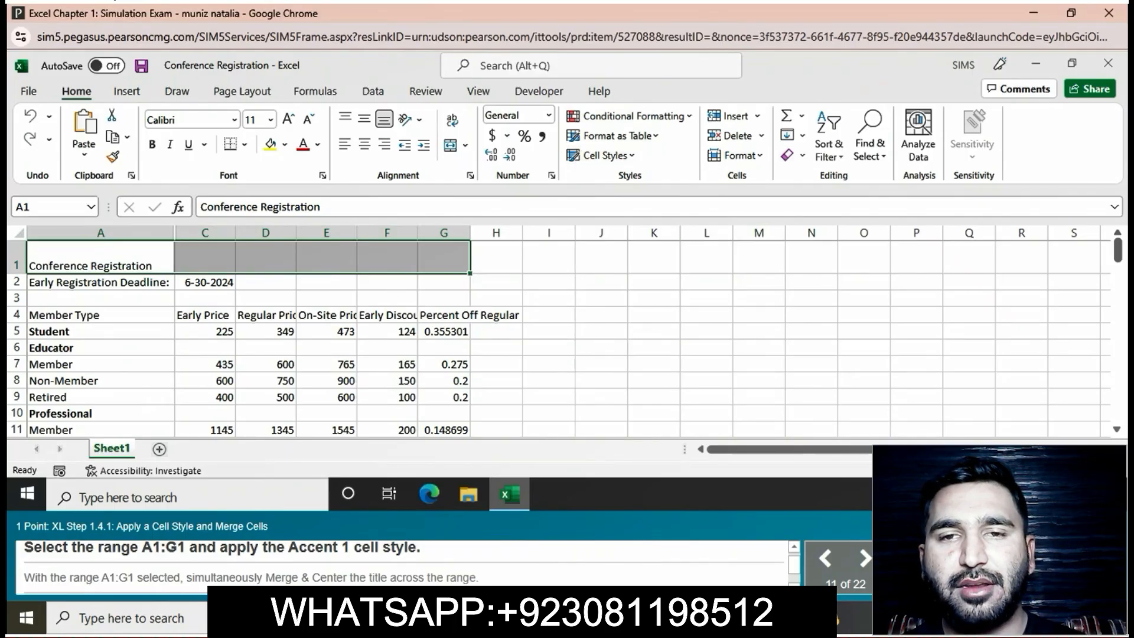
click(602, 155)
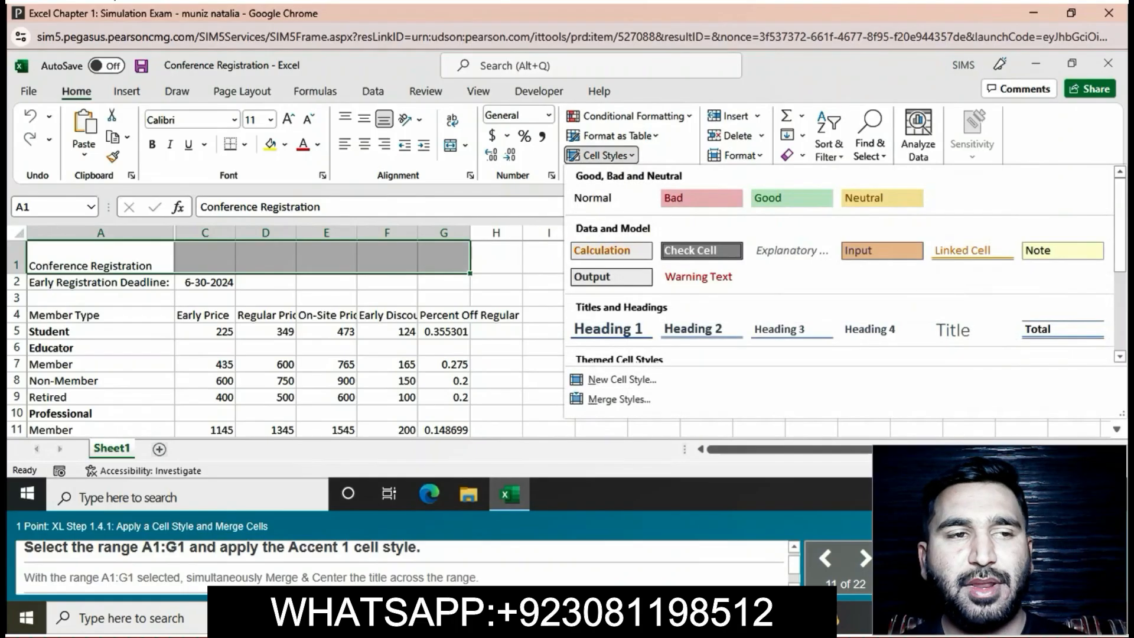
scroll(702, 329, down, 3)
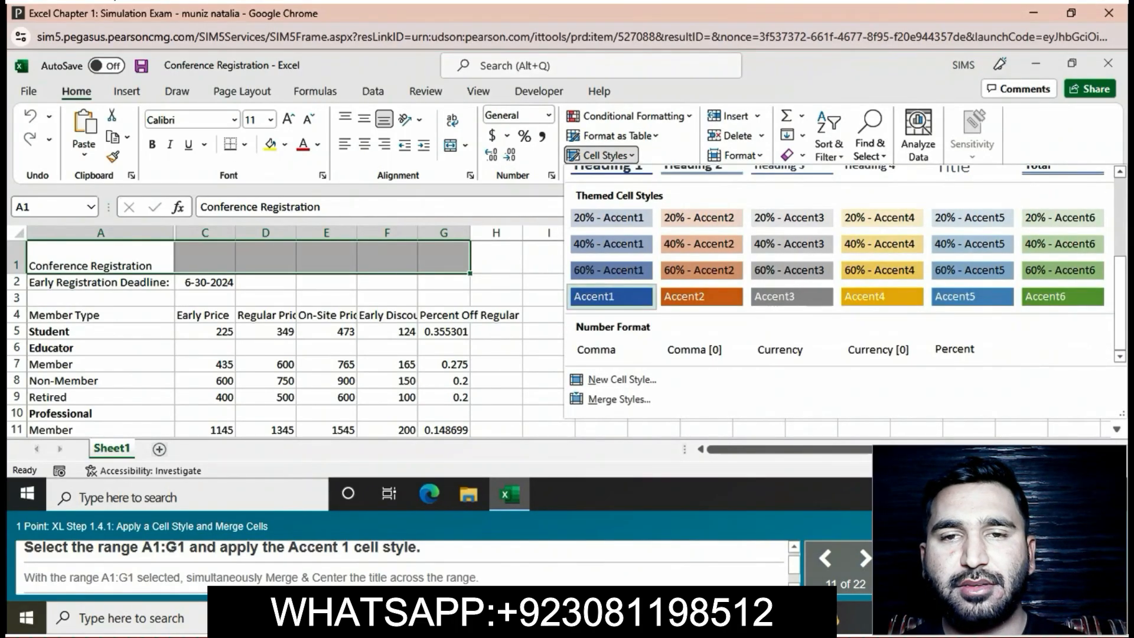
click(611, 296)
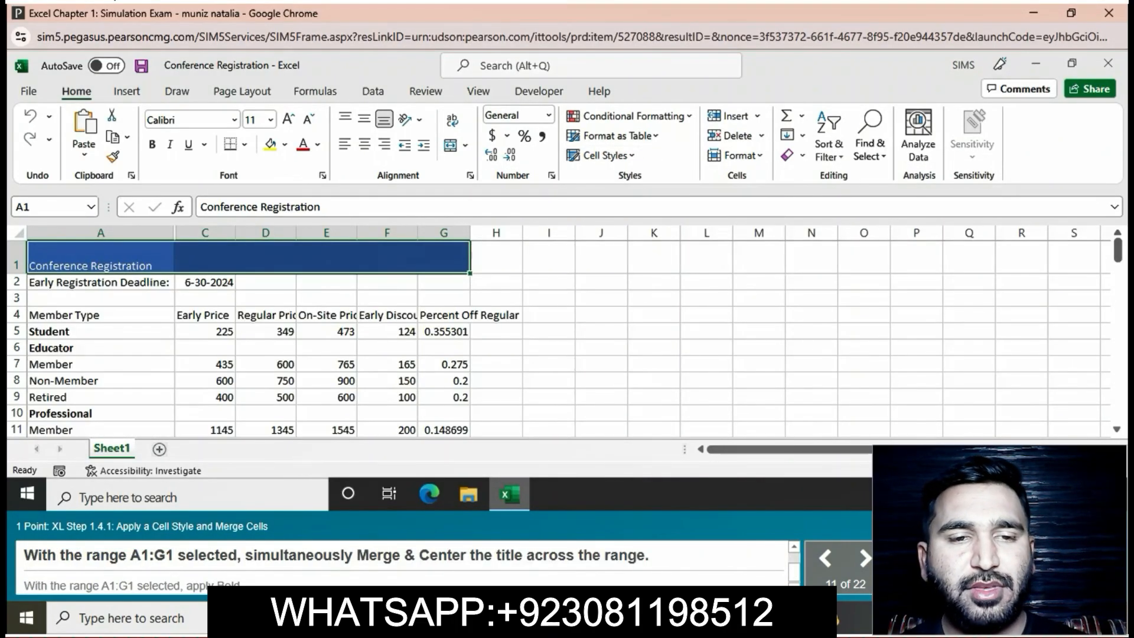
- Merge and center the Conference Registration title across A1:G1 and make it bold
click(465, 145)
click(501, 165)
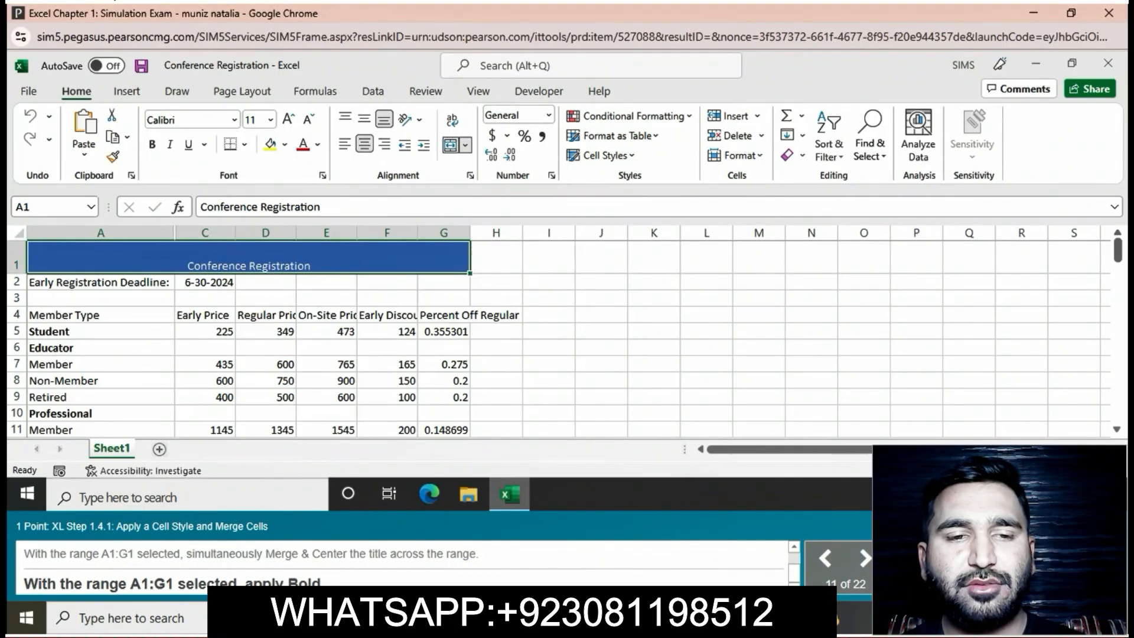
click(152, 144)
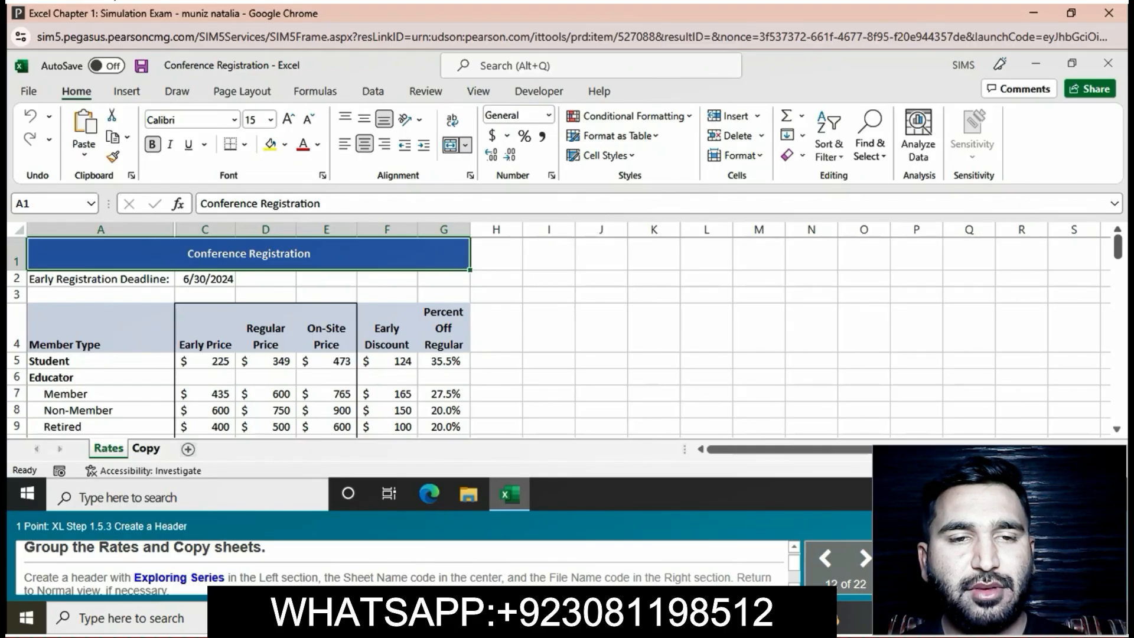
- Group the Rates and Copy sheets and open the custom header settings in Page Setup
ctrl+click(146, 448)
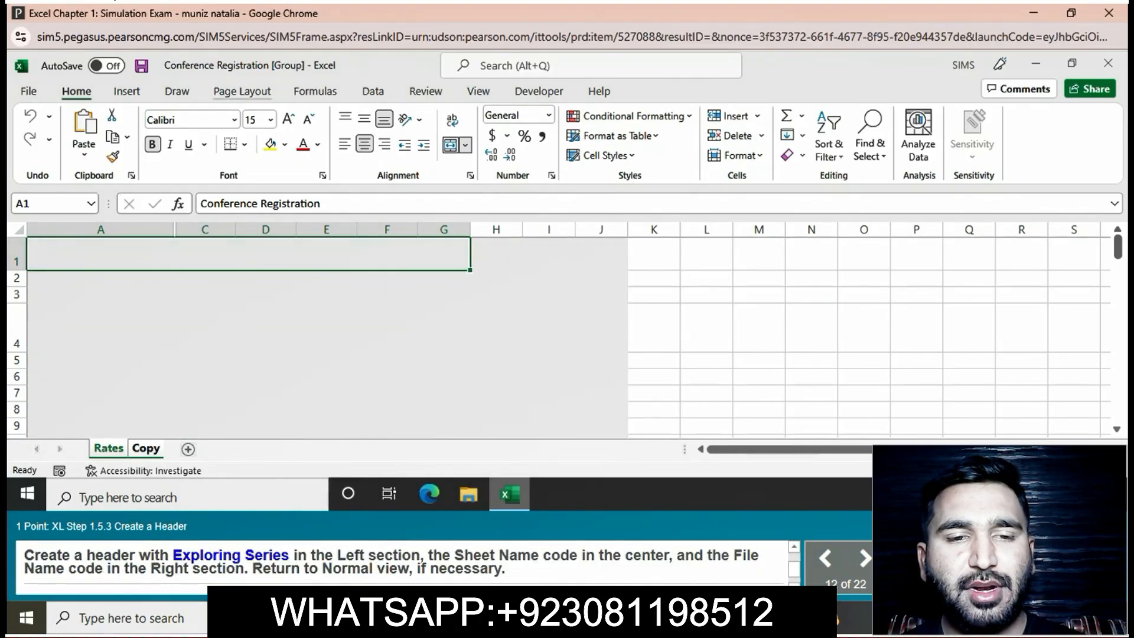
click(242, 92)
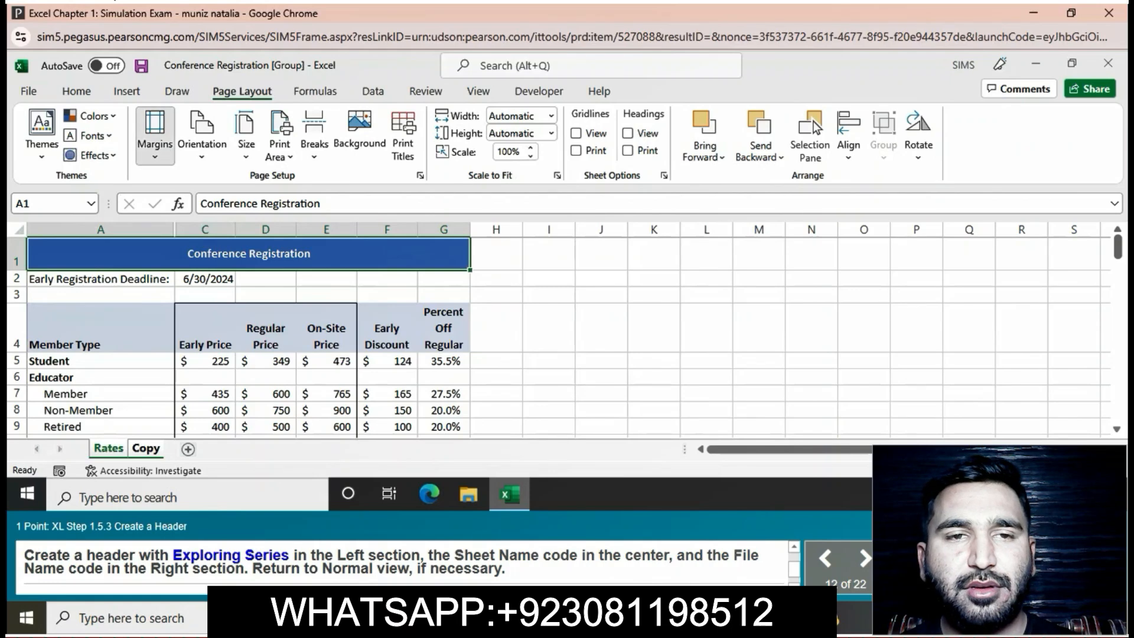
click(155, 136)
click(198, 397)
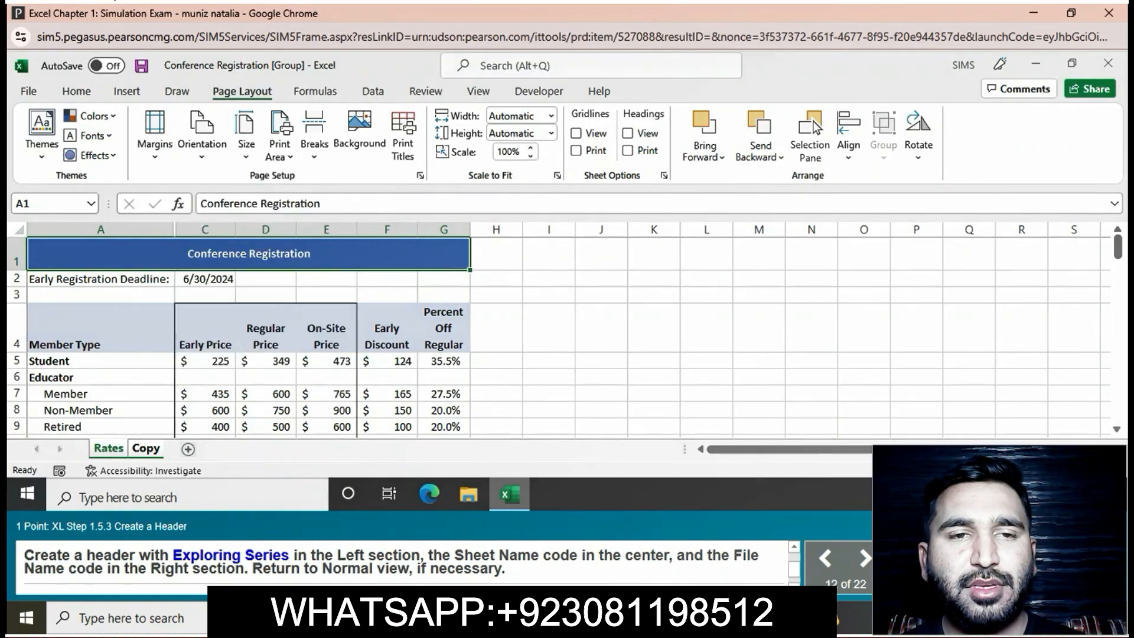
click(527, 132)
click(615, 241)
click(522, 240)
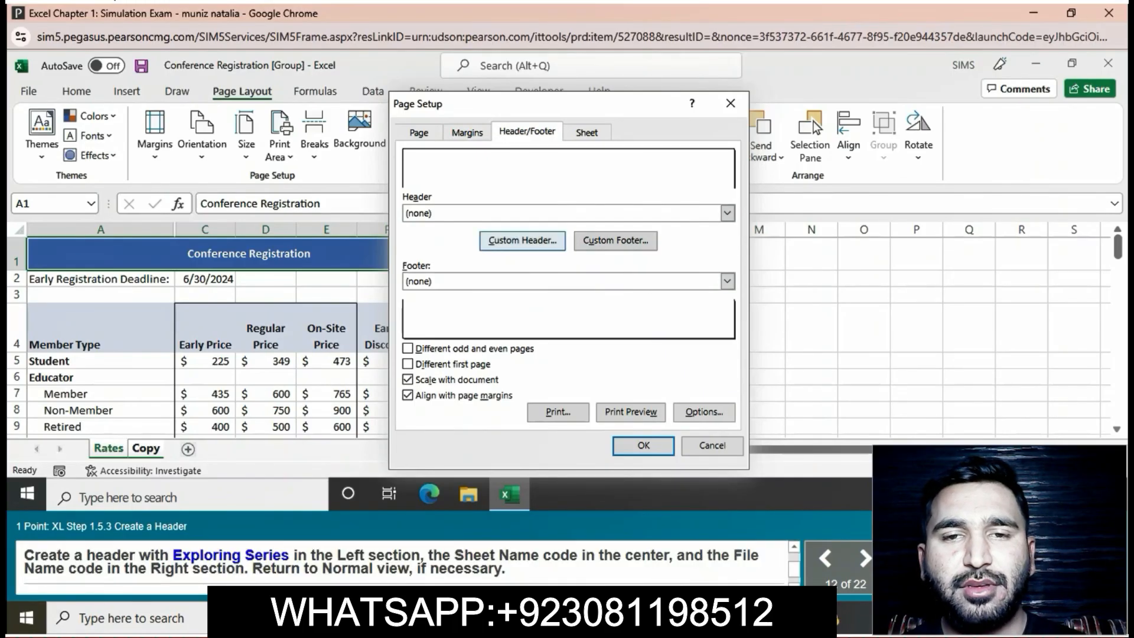
click(522, 240)
- Create a header with Exploring Series in the left section, the sheet name code in the center and the file name code on the right
text(E)
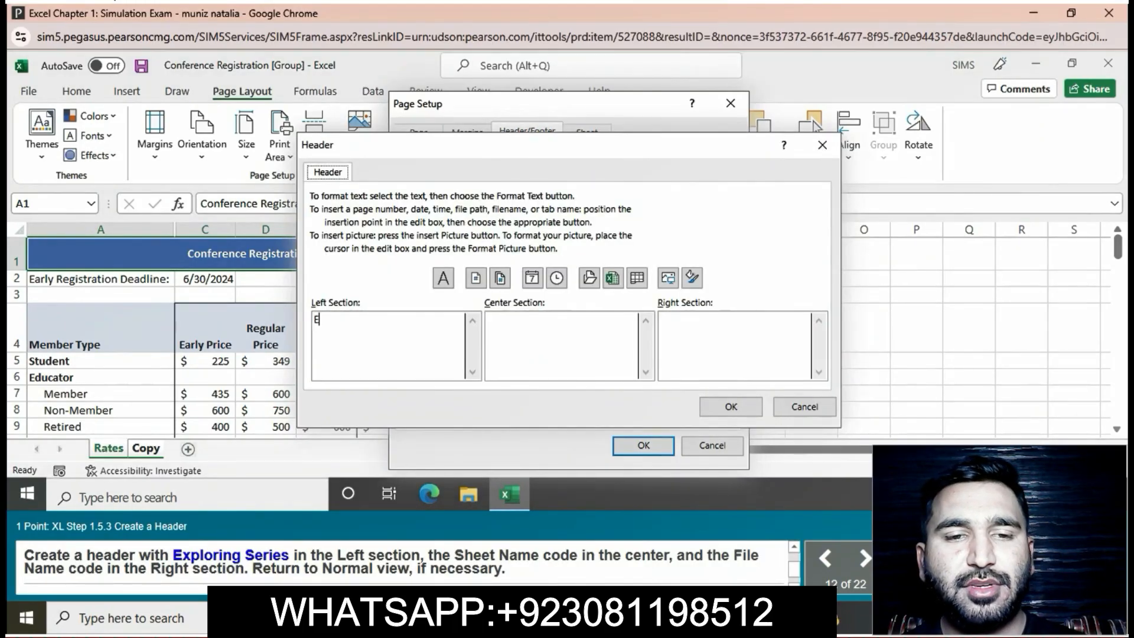
text(xplor)
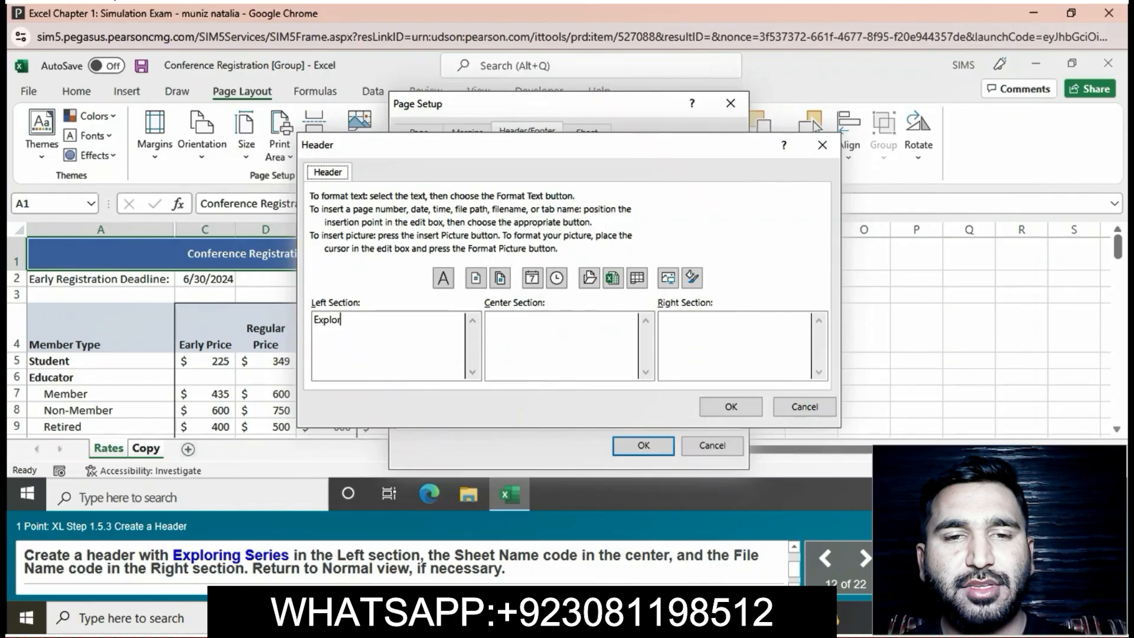
text(ing Series)
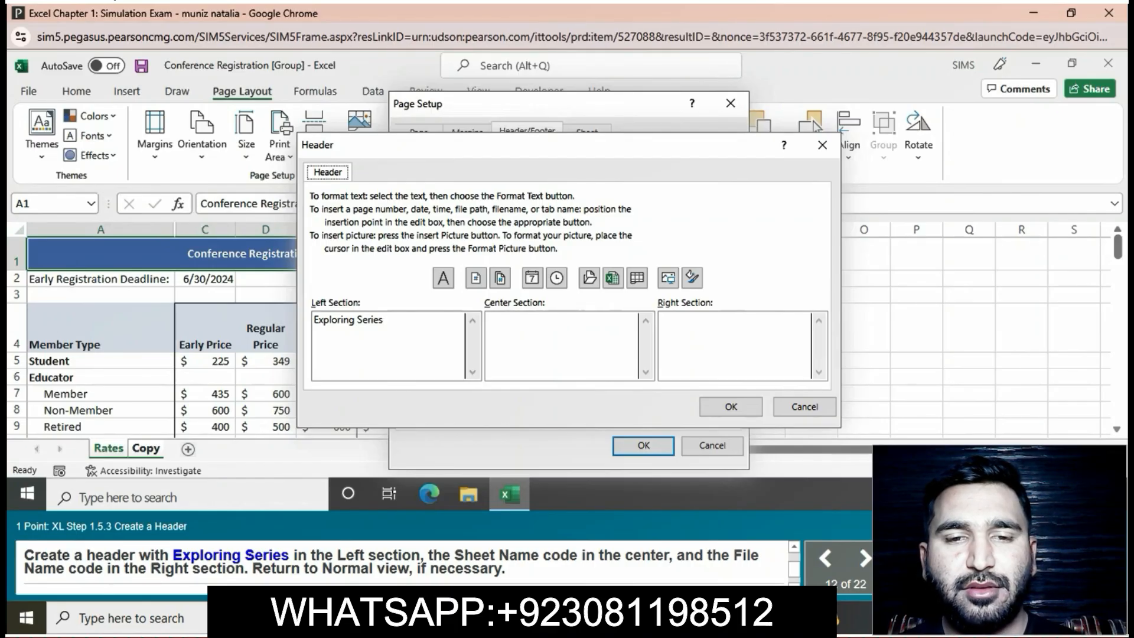
click(636, 278)
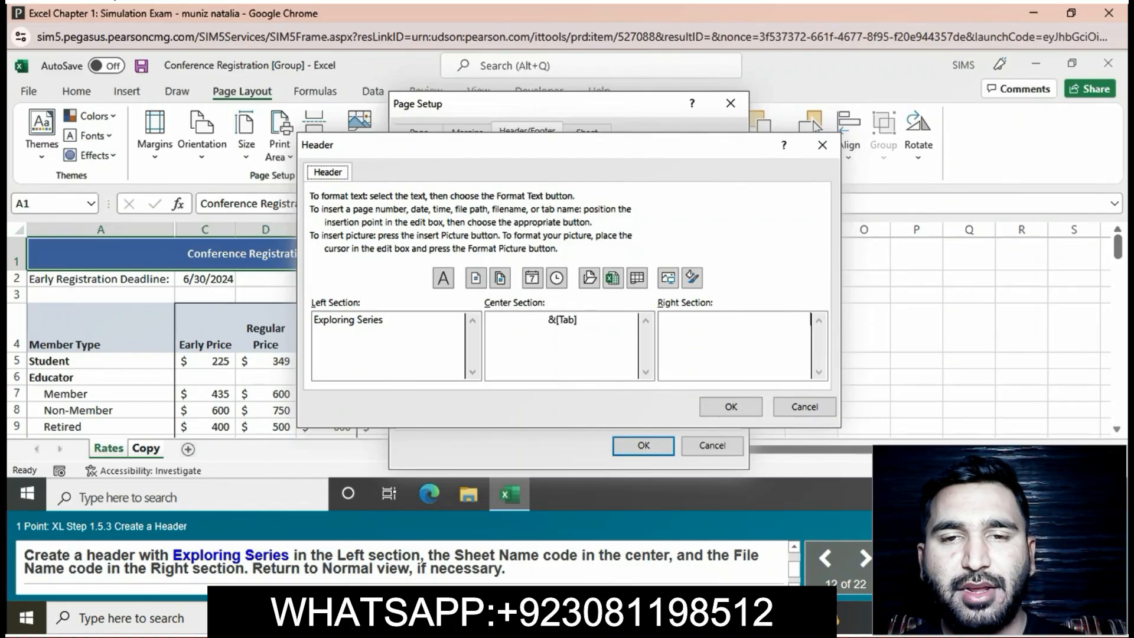
click(612, 278)
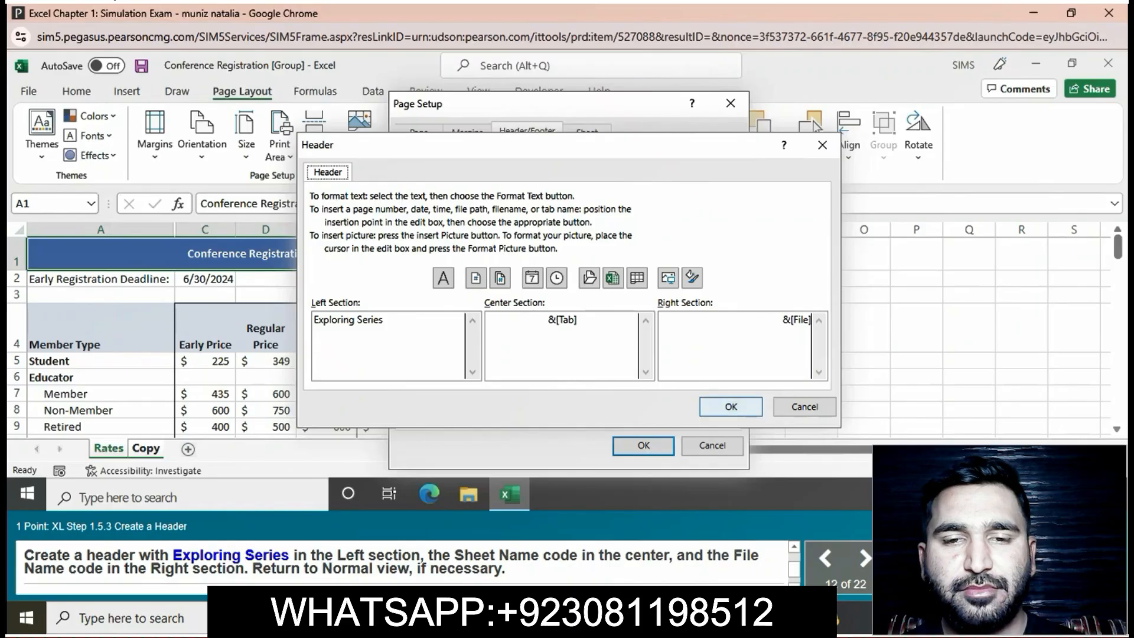
click(731, 406)
click(643, 446)
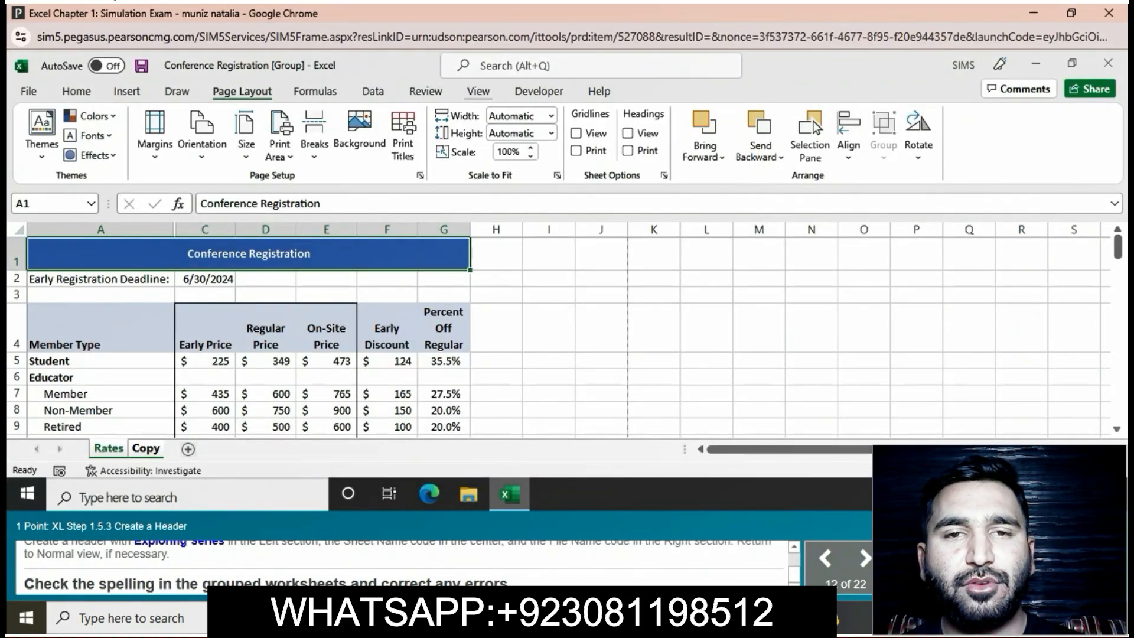
- Check the spelling in the grouped Rates and Copy worksheets
click(477, 91)
click(425, 91)
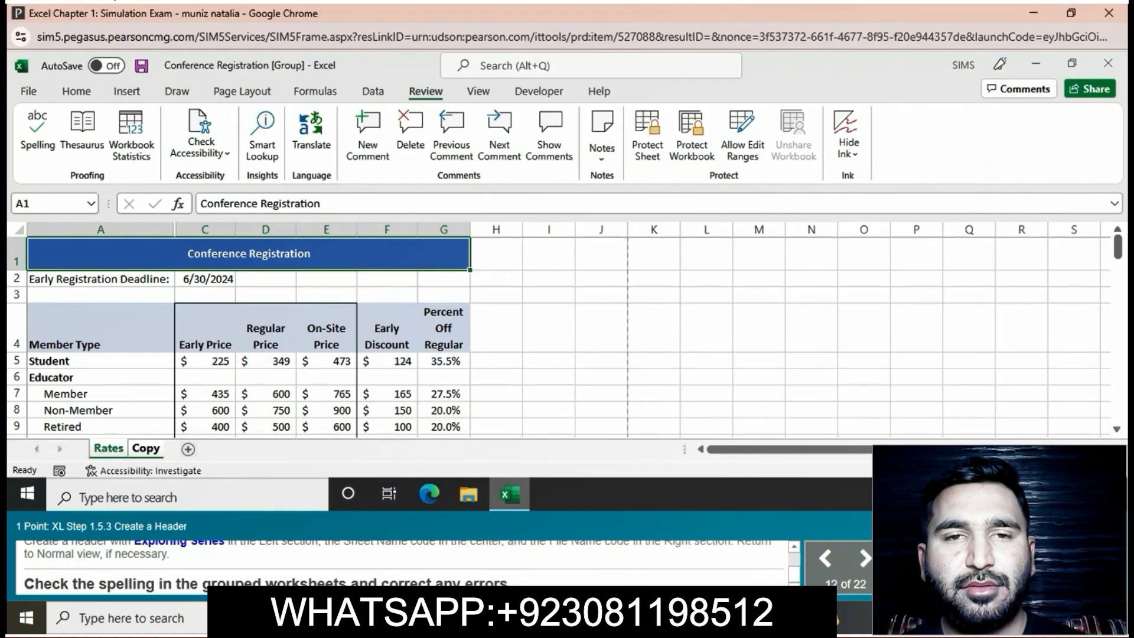
key(F7)
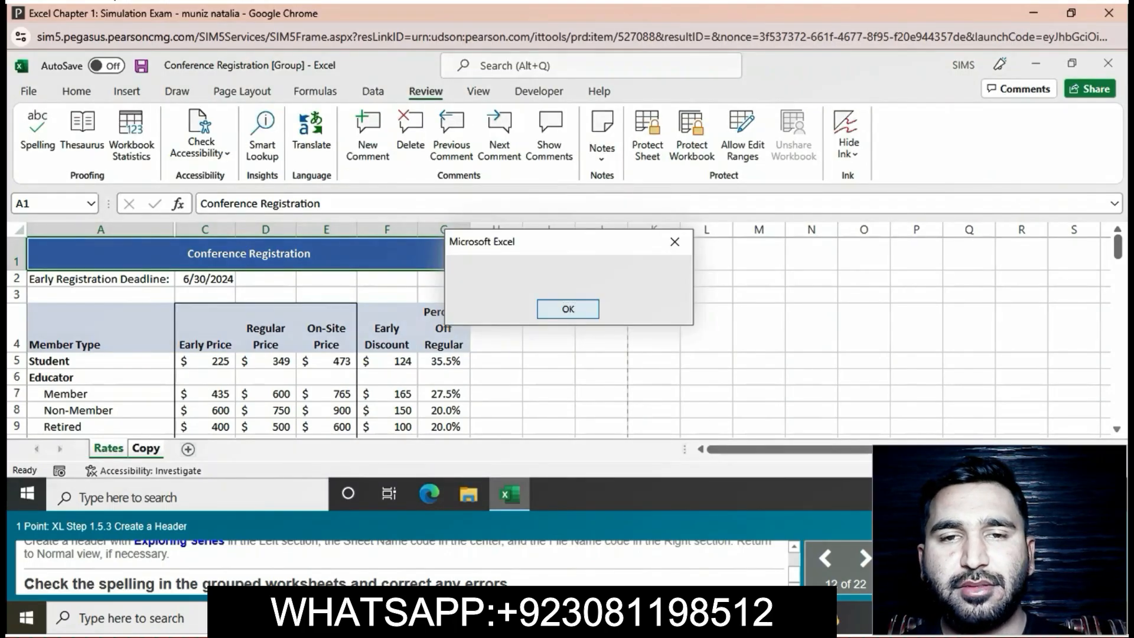
key(Return)
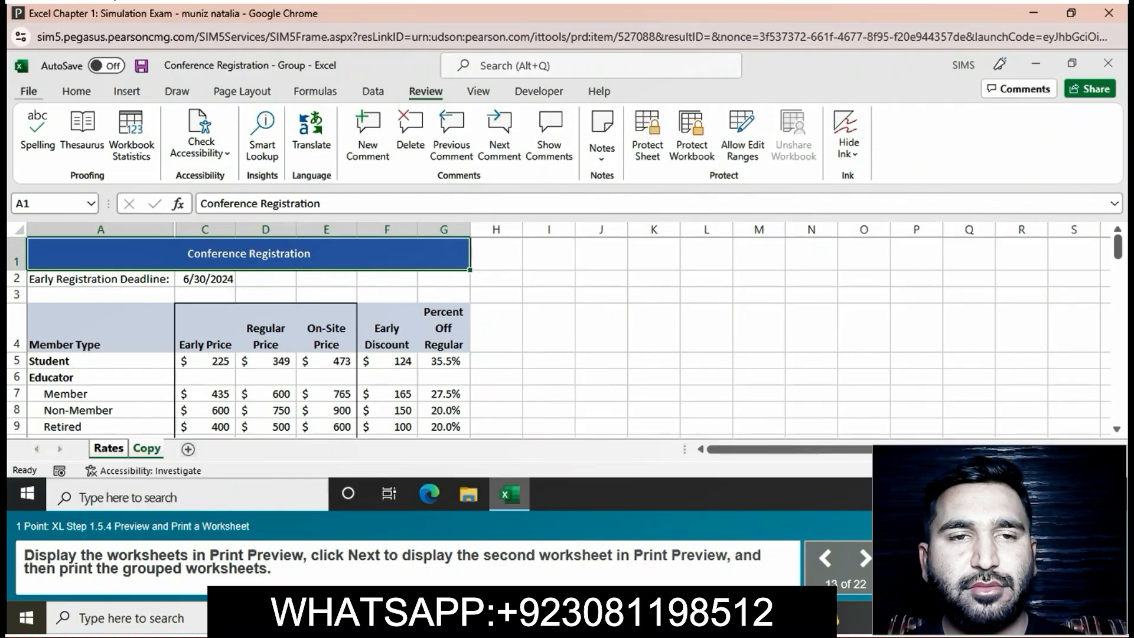
- Display the grouped worksheets in Print Preview, advance to the second worksheet, and print them
click(28, 91)
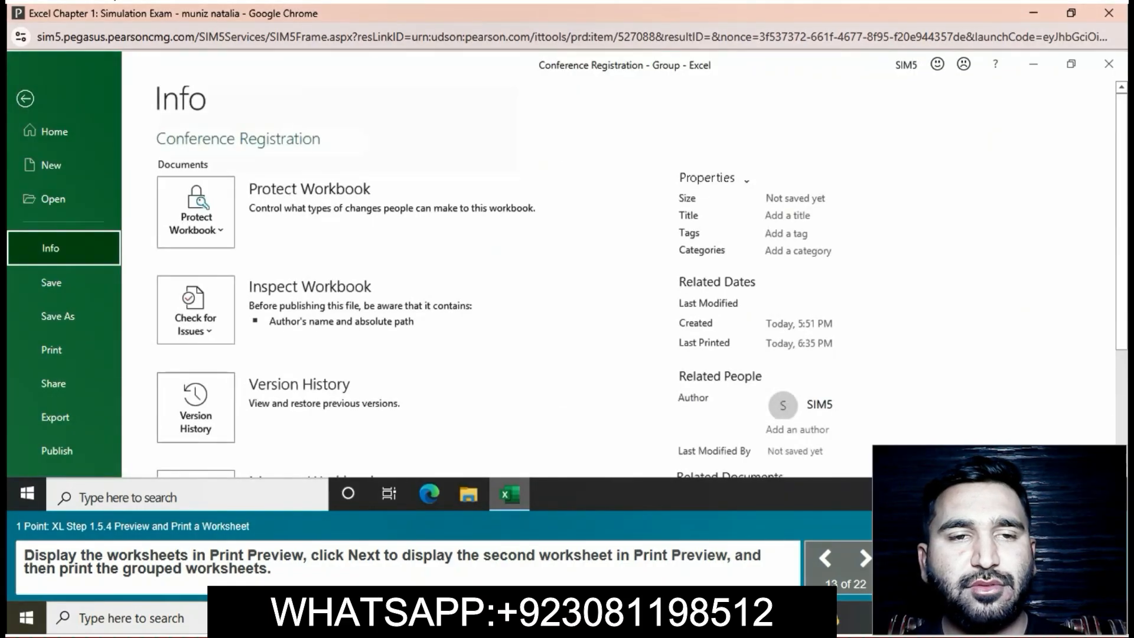
click(51, 350)
scroll(567, 277, down, 2)
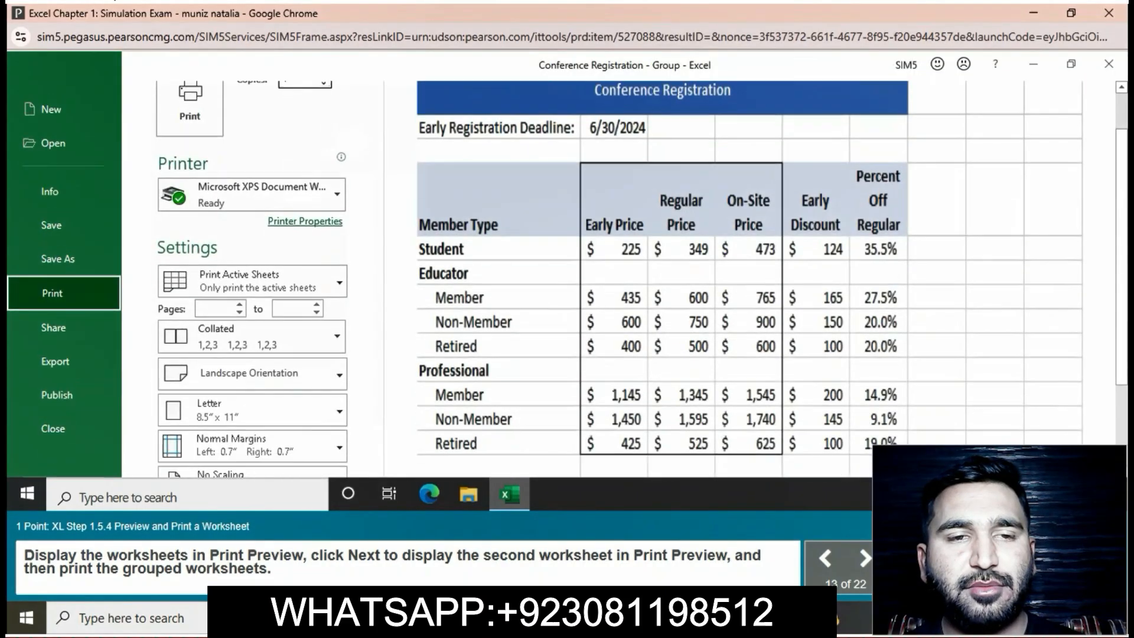
scroll(567, 278, down, 4)
click(483, 398)
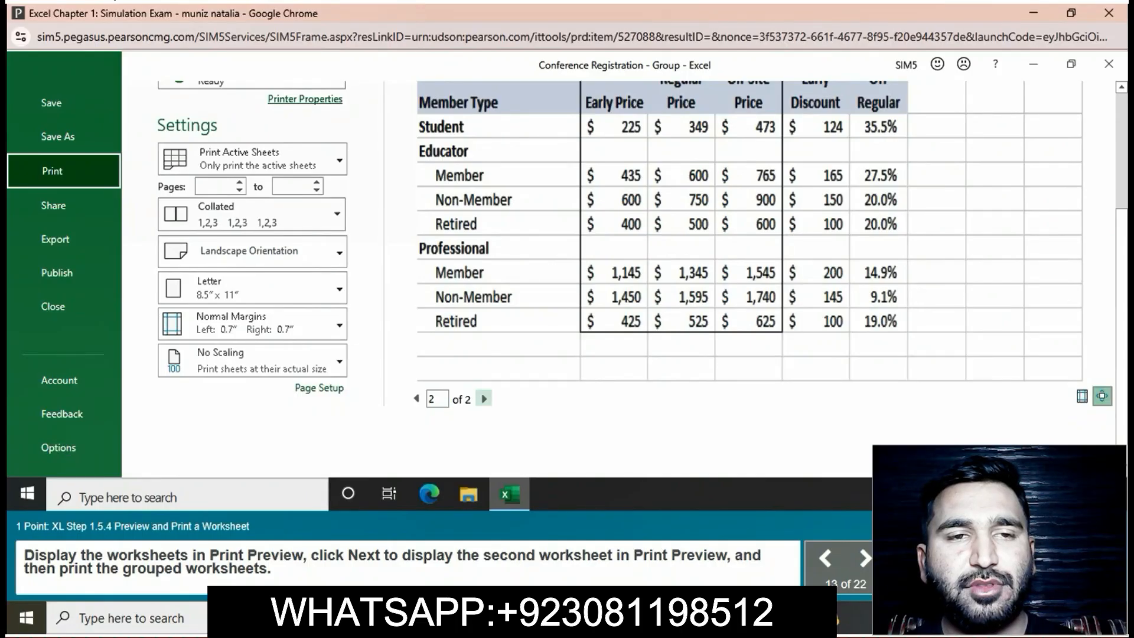
scroll(566, 278, up, 6)
click(190, 153)
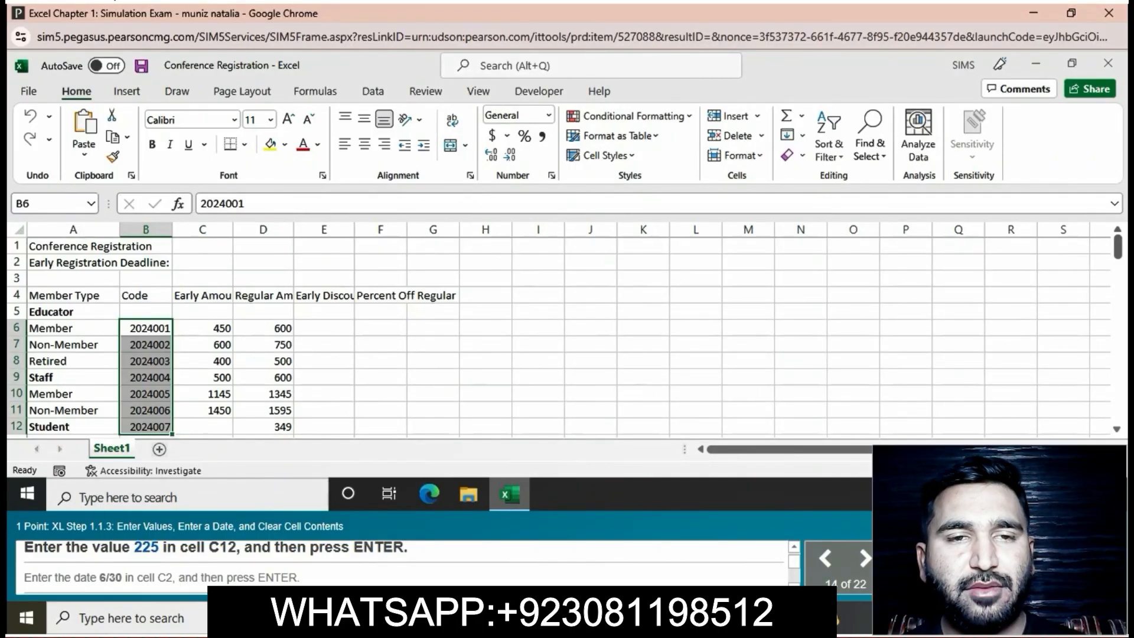
- Enter the value 225 in cell C12 as the Student early amount
click(203, 427)
text(225)
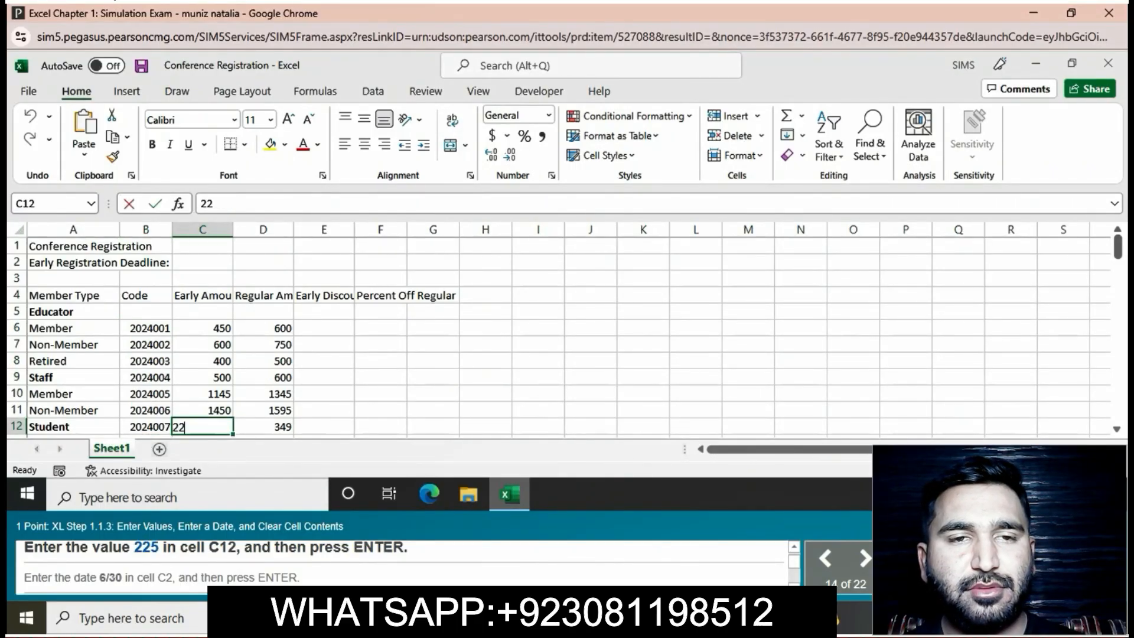
key(Return)
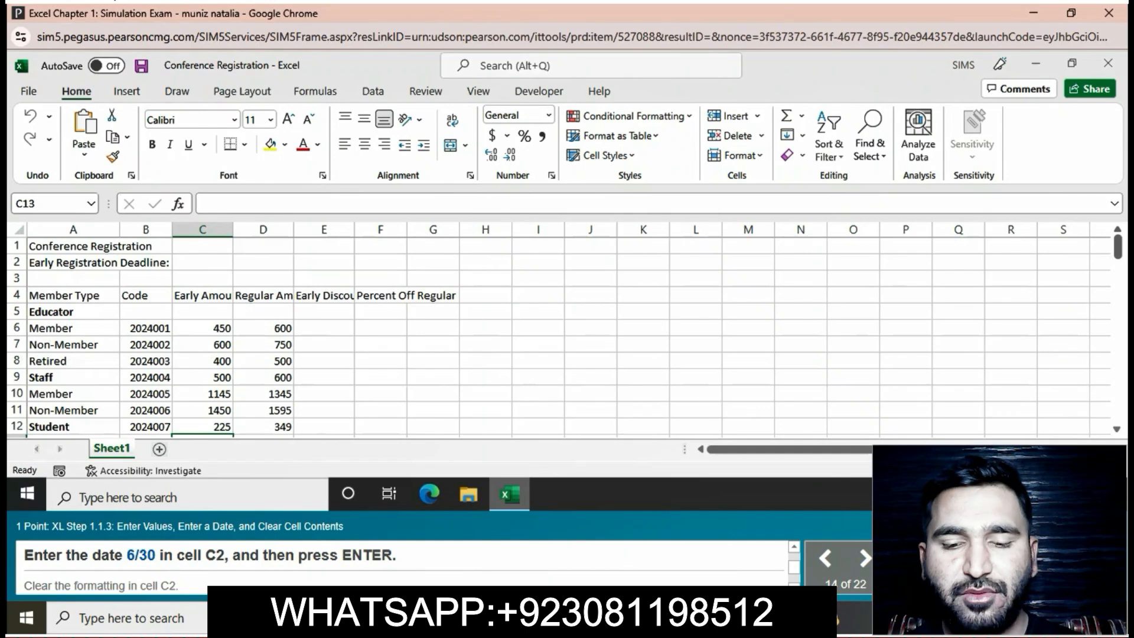
- Enter the date 6/30 in cell C2 as the early registration deadline
click(203, 263)
text(6)
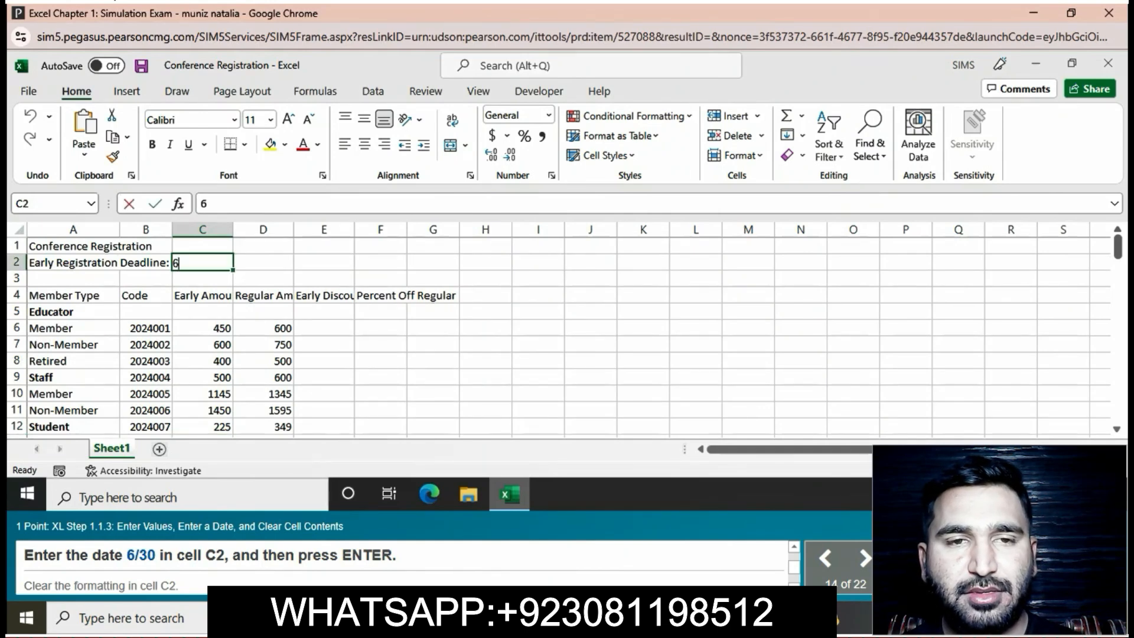
text(/30)
key(Return)
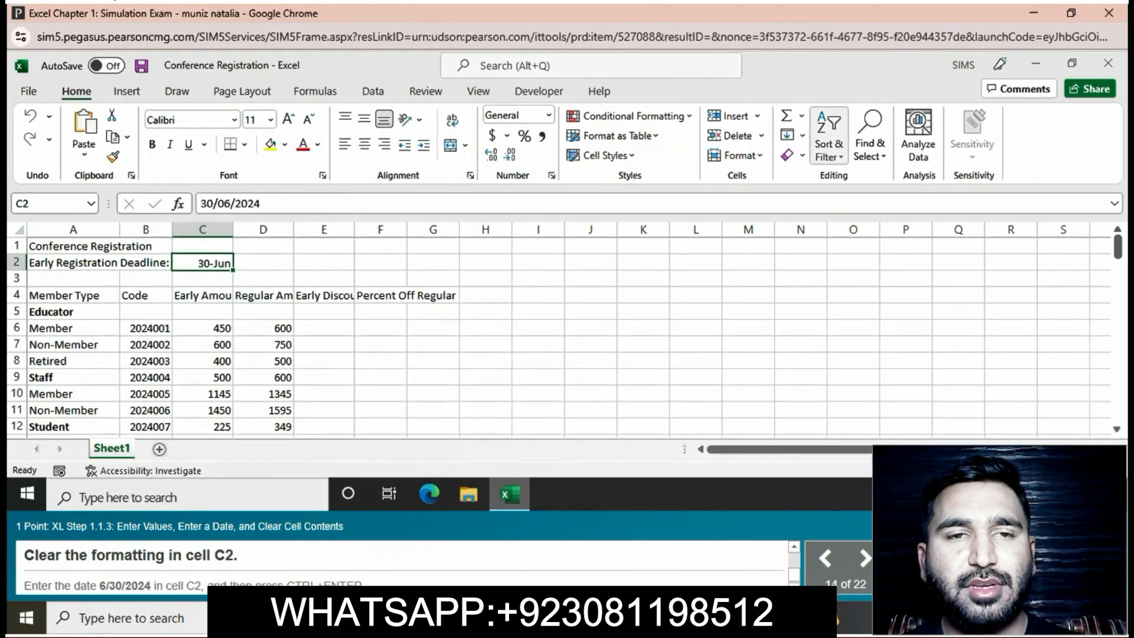
- Clear the formatting in cell C2 and replace its content with the date 6/30/2024
click(793, 155)
click(826, 195)
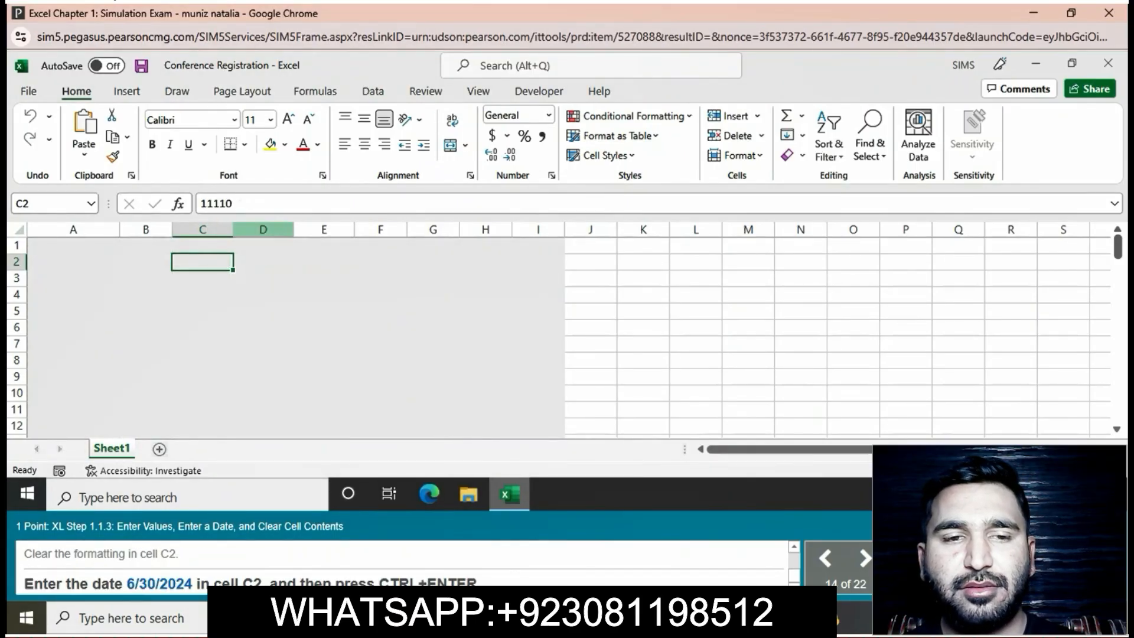
click(248, 204)
key(BackSpace)
key(BackSpace)
key(BackSpace)
key(BackSpace)
key(BackSpace)
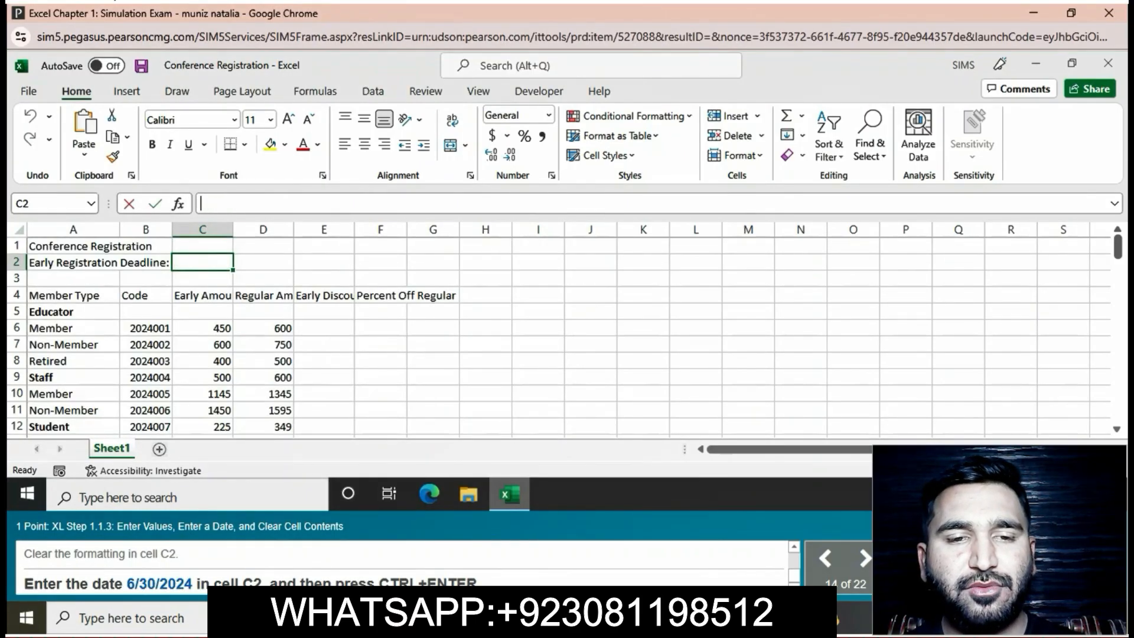
text(6/)
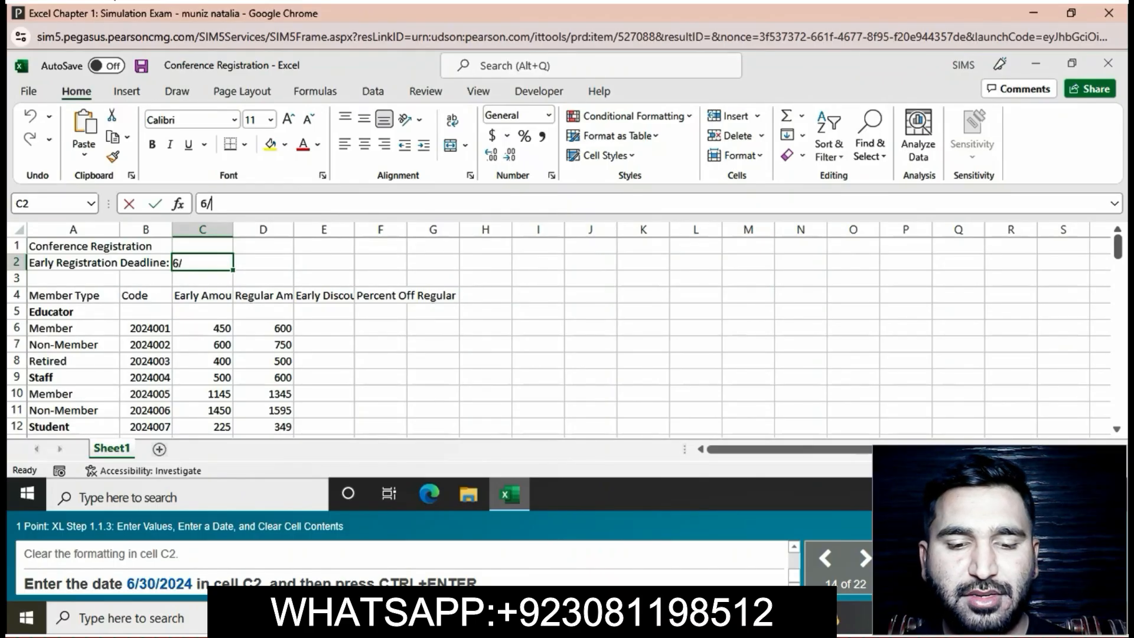
text(30/)
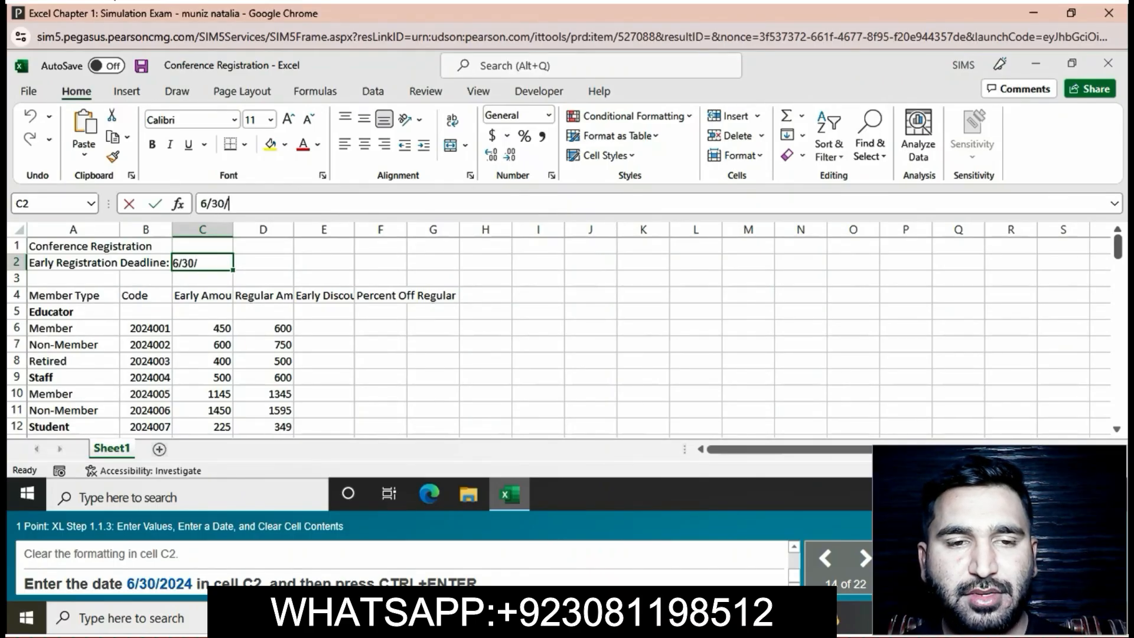
text(2024)
key(Return)
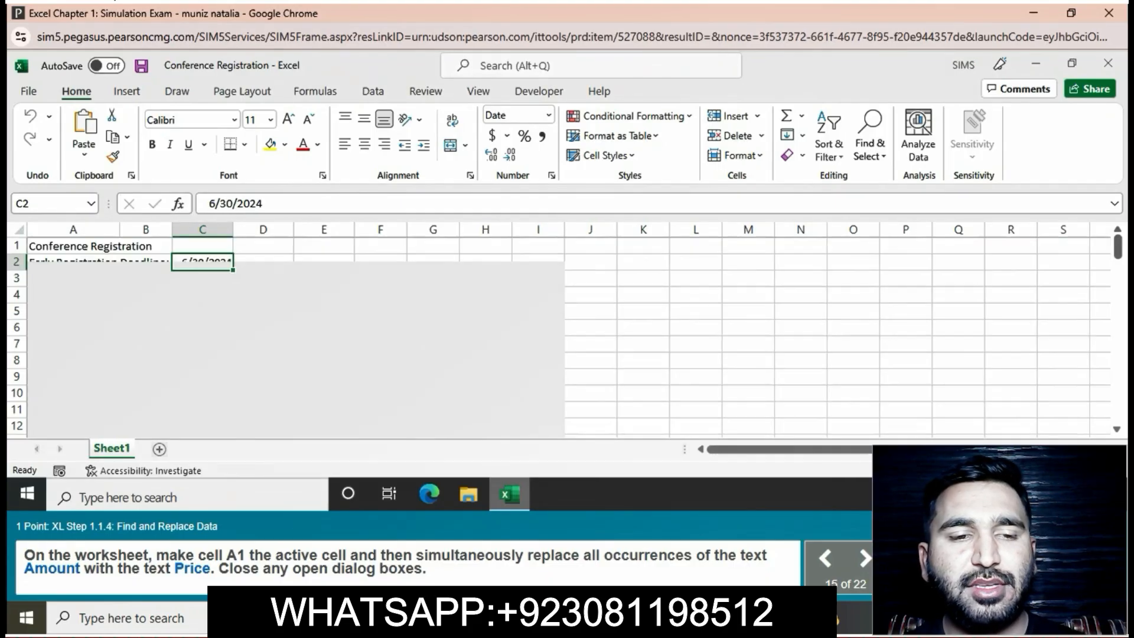
- Starting from cell A1, replace all occurrences of Amount with Price and close the Find and Replace dialog
click(73, 246)
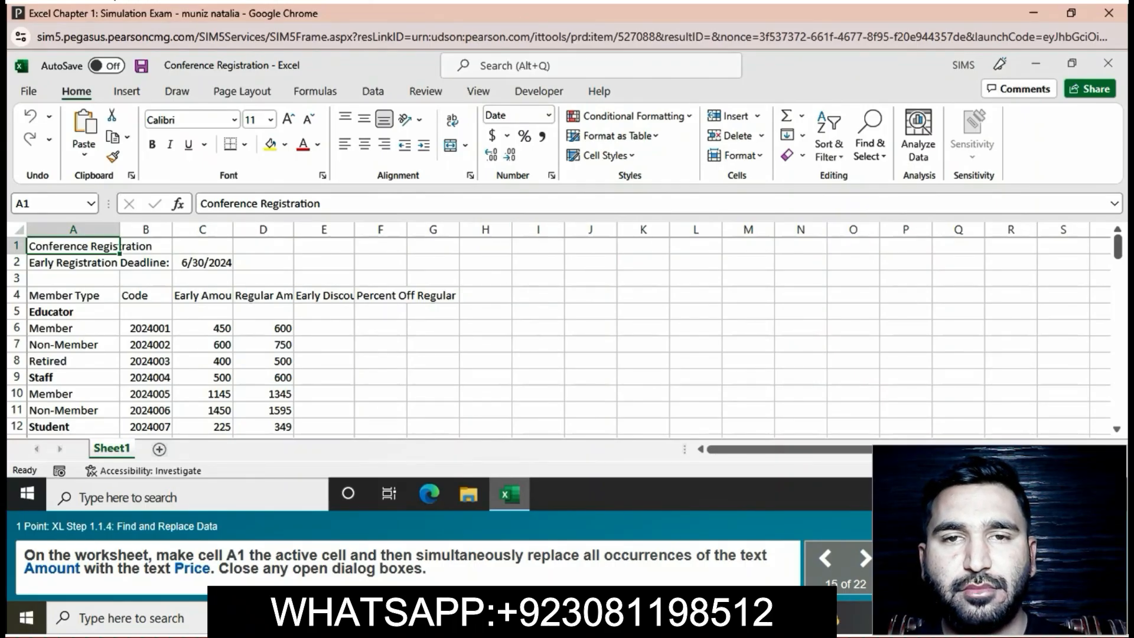
click(869, 142)
click(891, 197)
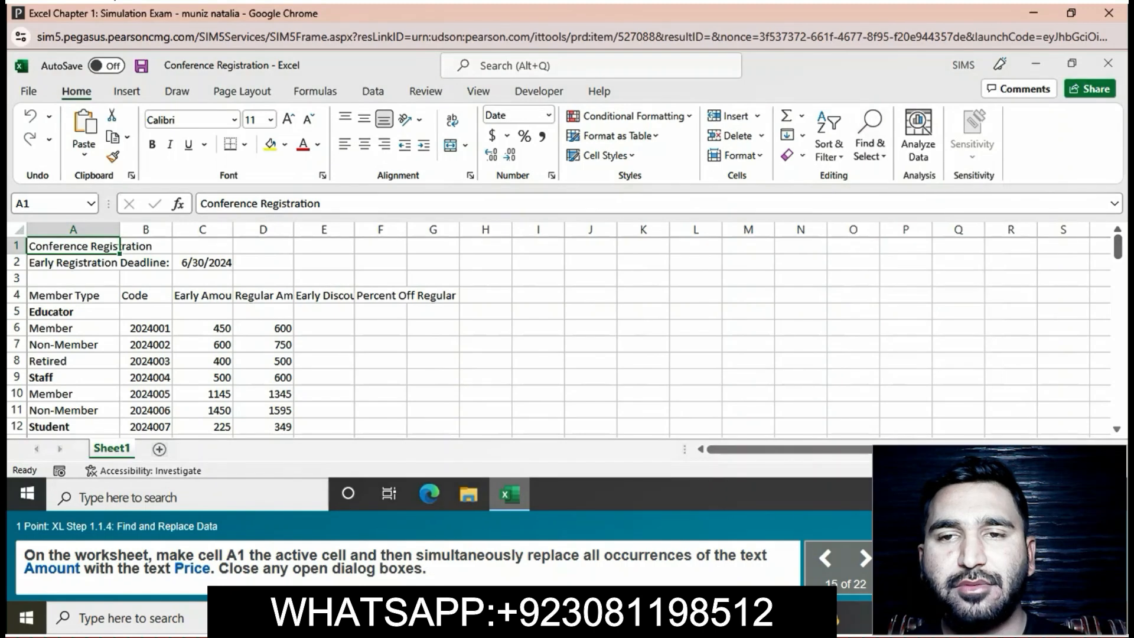
text(Amount)
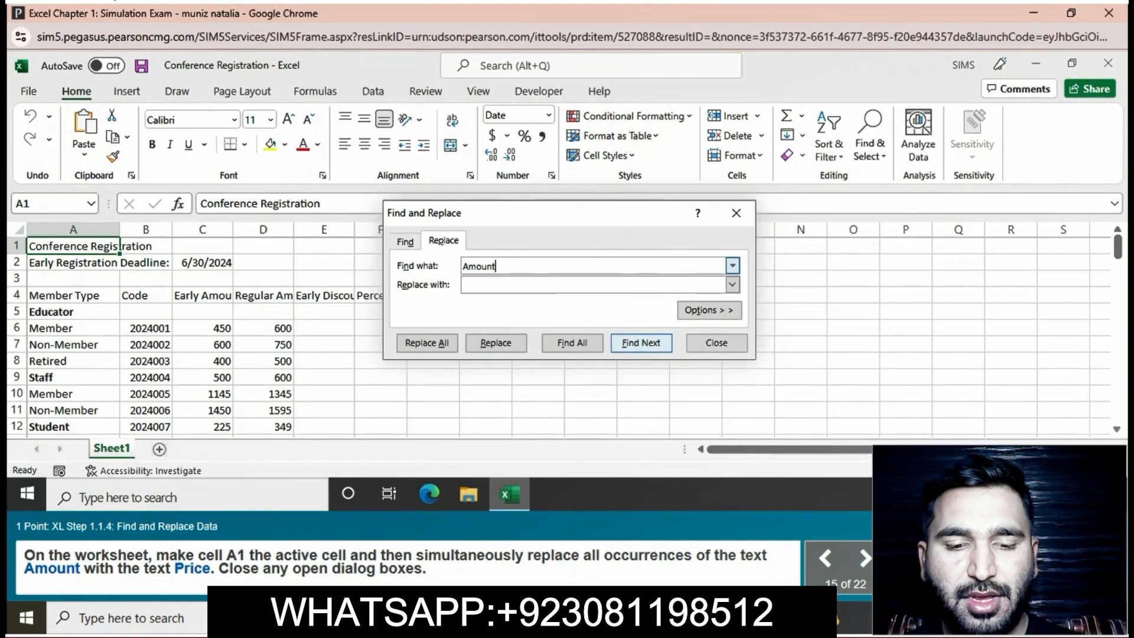
click(531, 284)
text(Price)
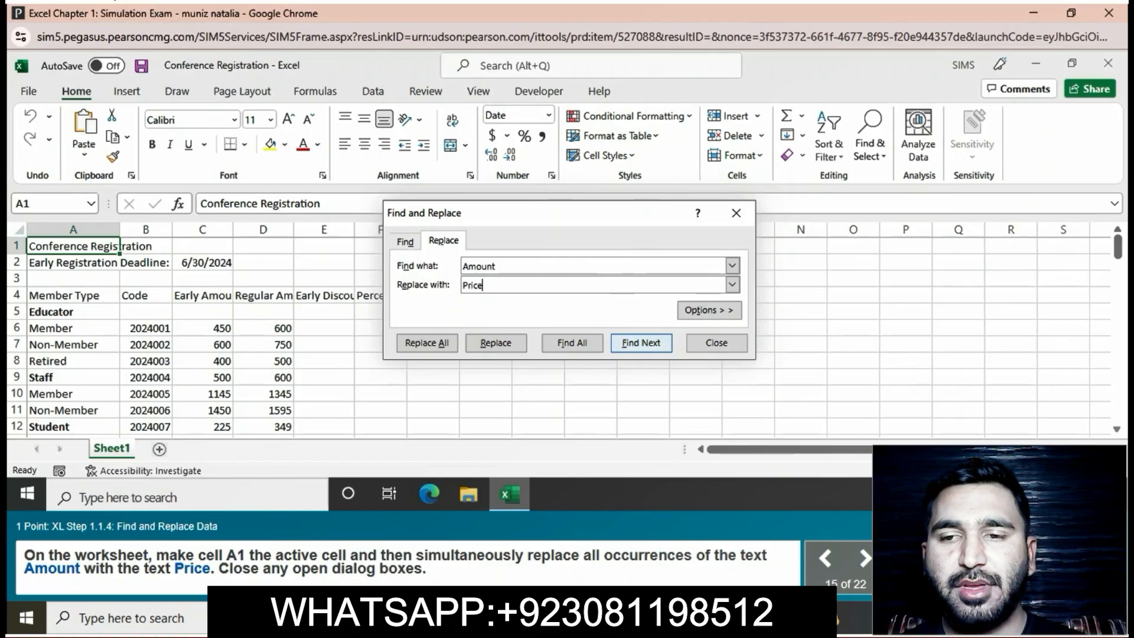
key(alt+a)
key(Return)
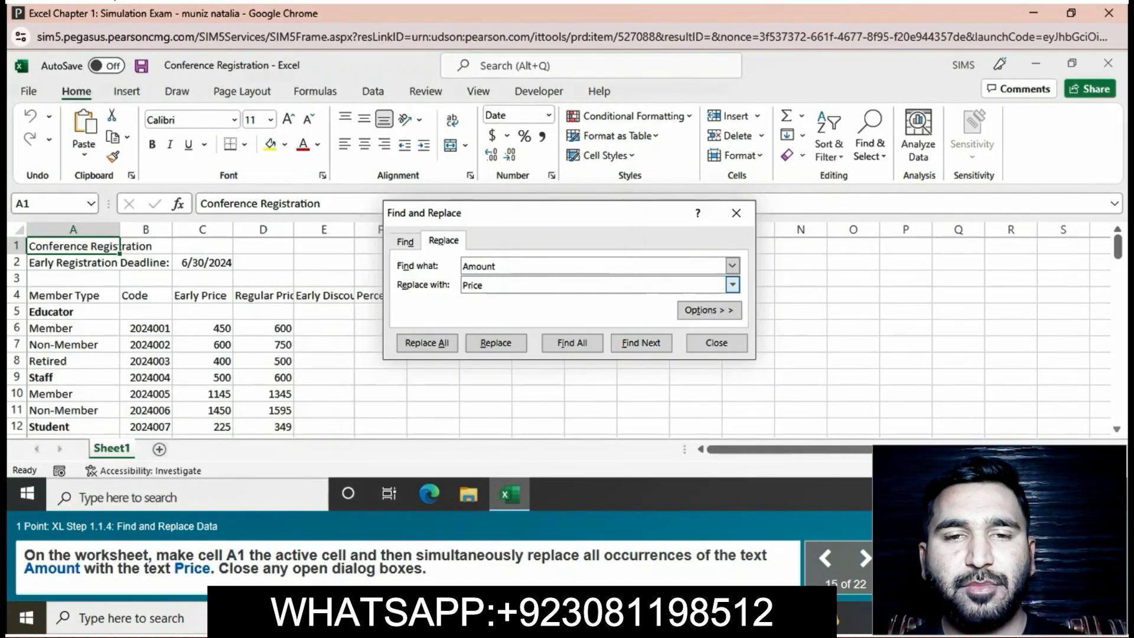
click(716, 342)
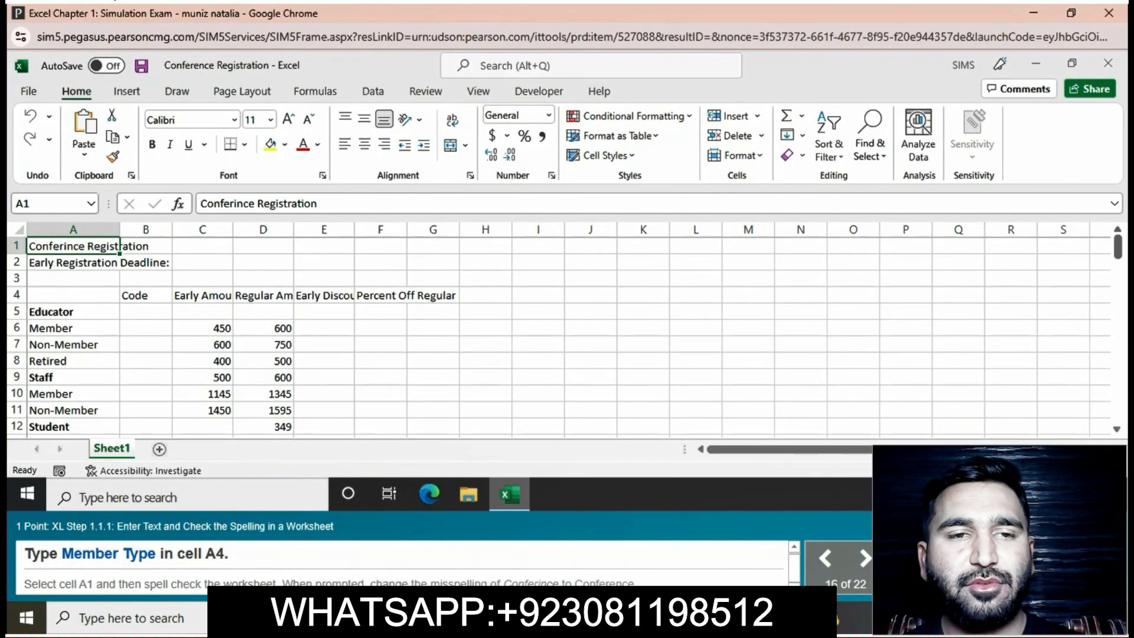
- Enter the heading Member Type in cell A4
click(74, 295)
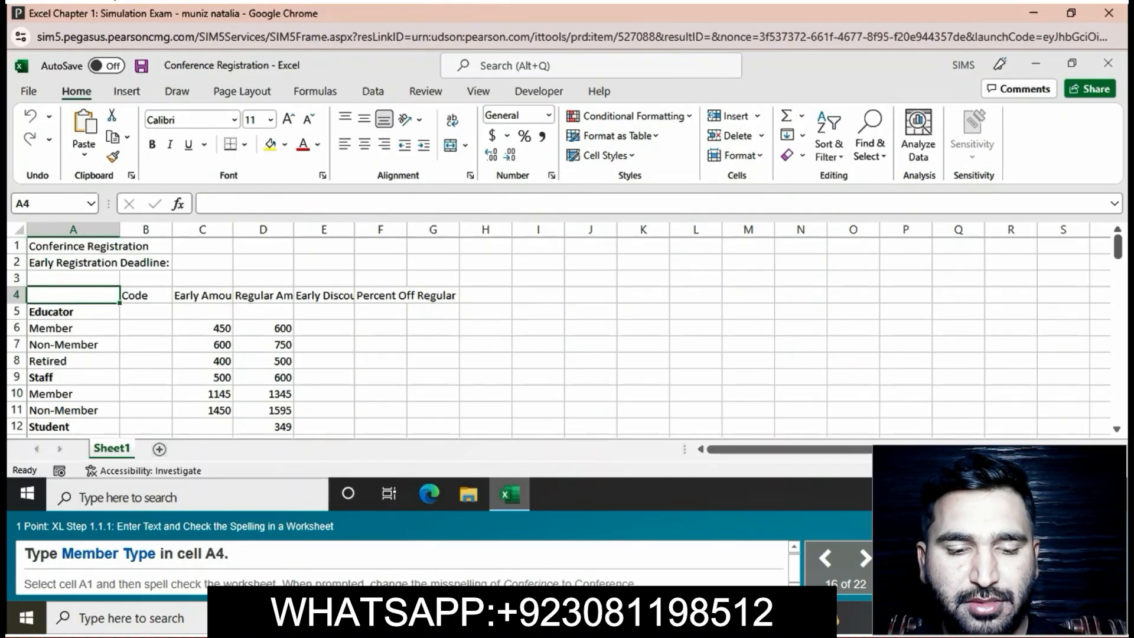
text(Member)
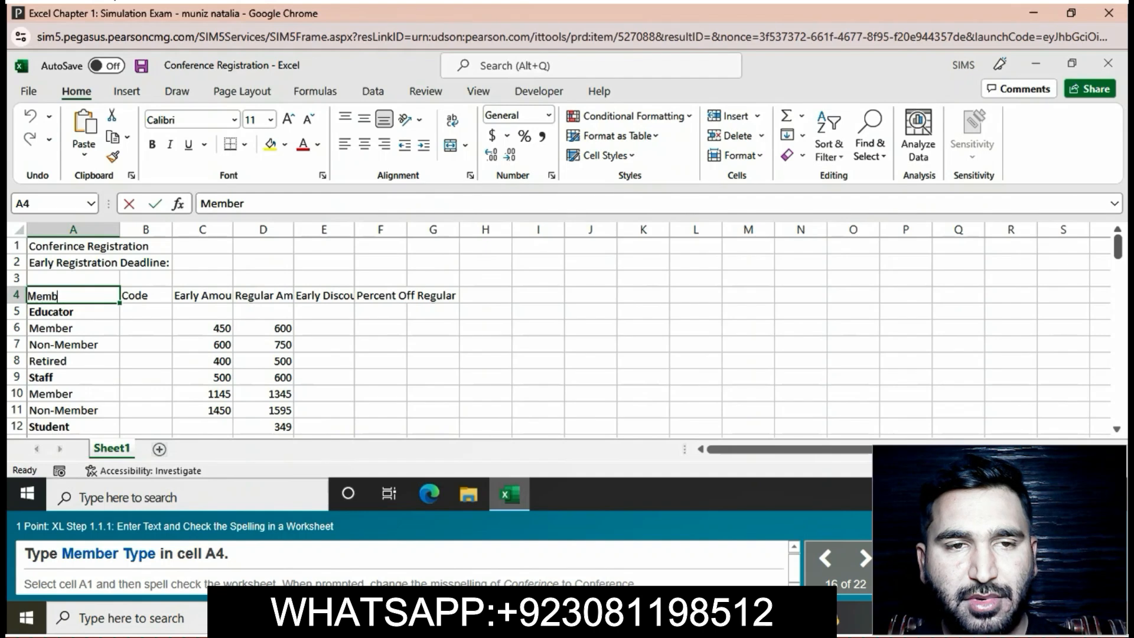
text( T)
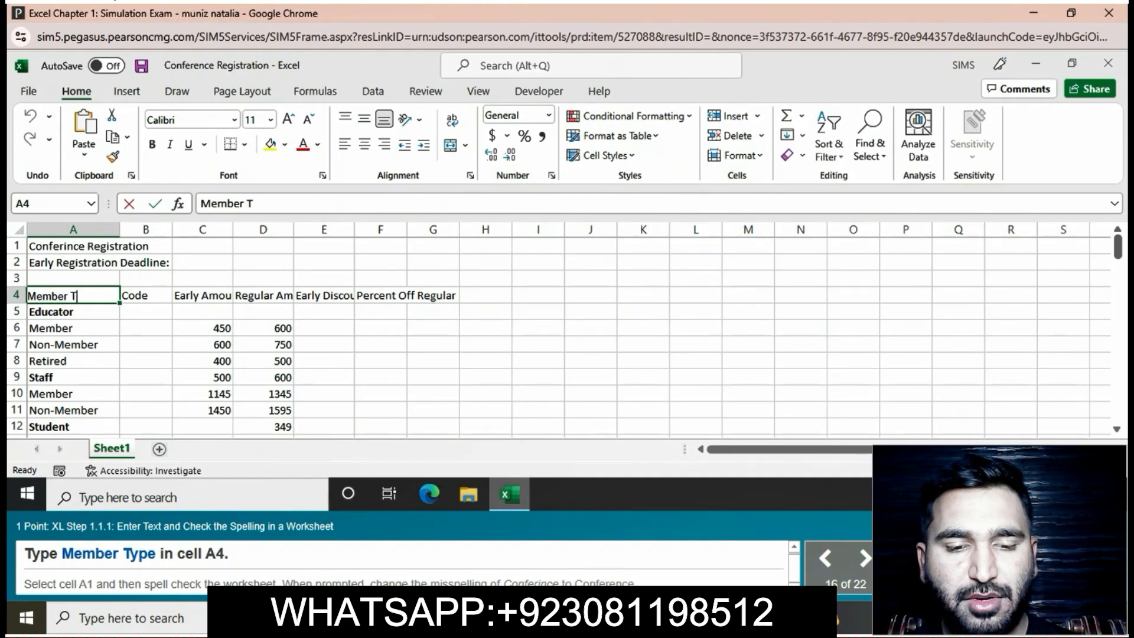
text(ype)
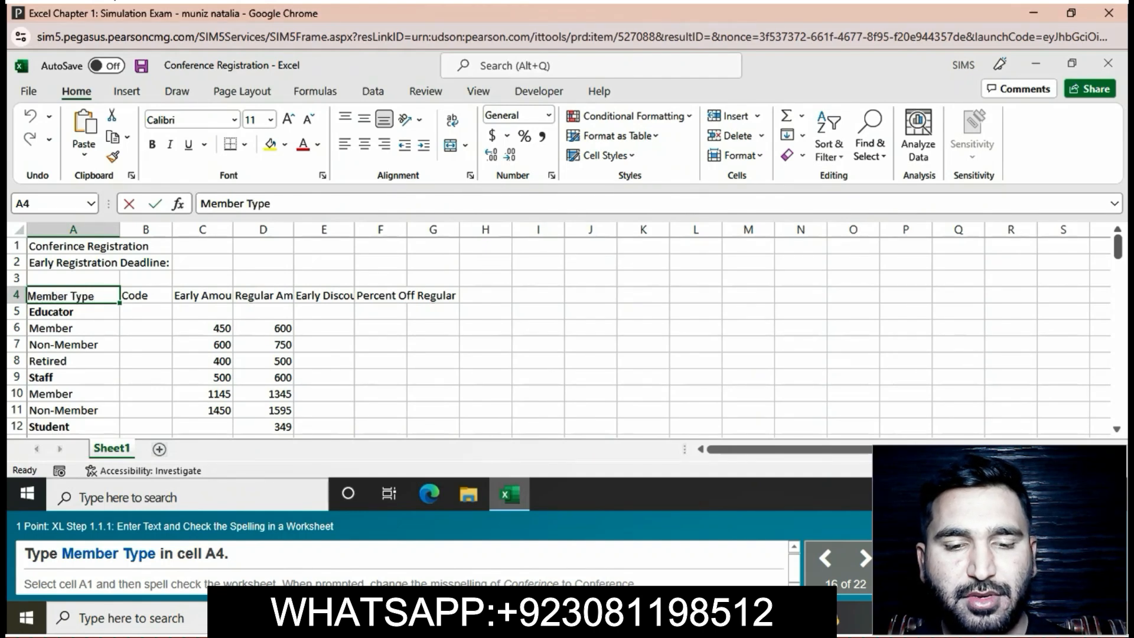
key(Return)
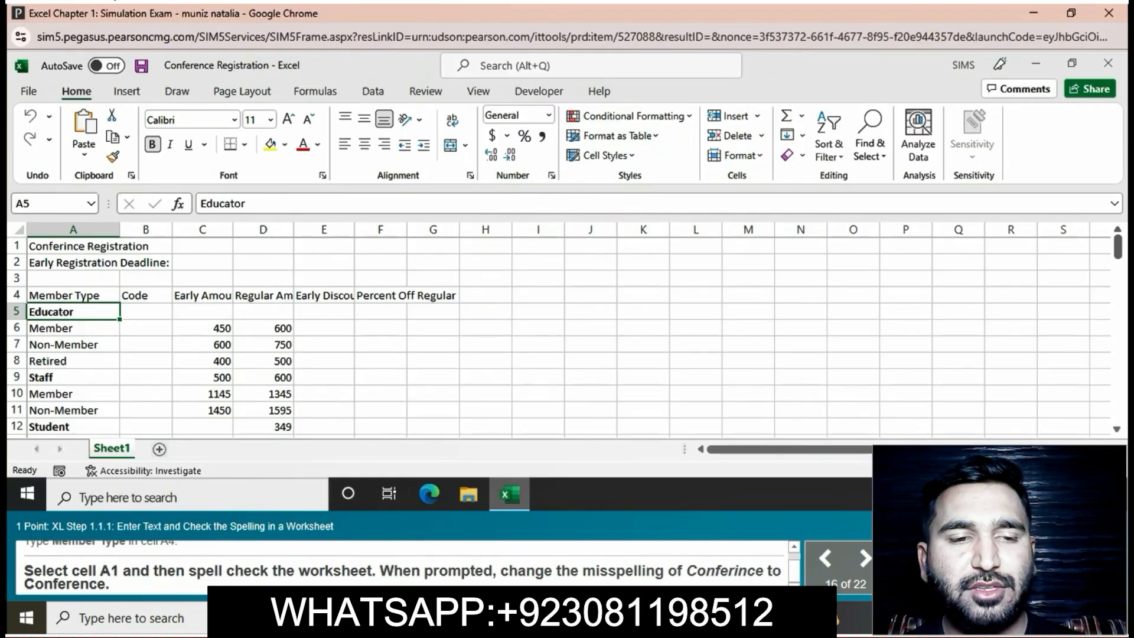
- Spell check the worksheet starting from cell A1 and change all occurrences of Conferince to Conference
click(118, 247)
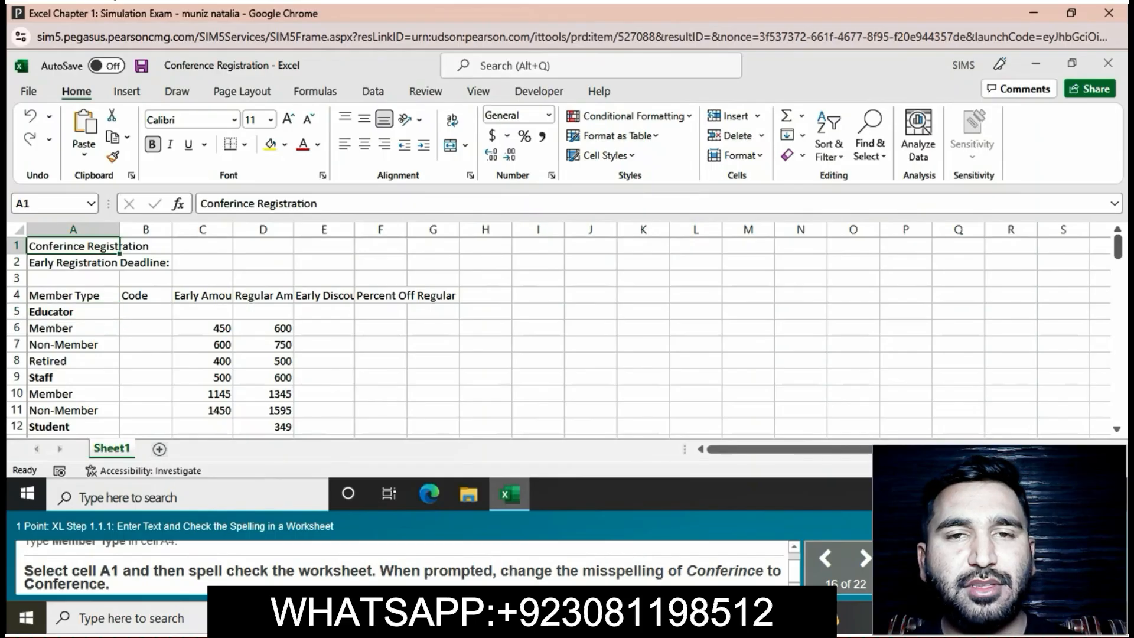
click(425, 91)
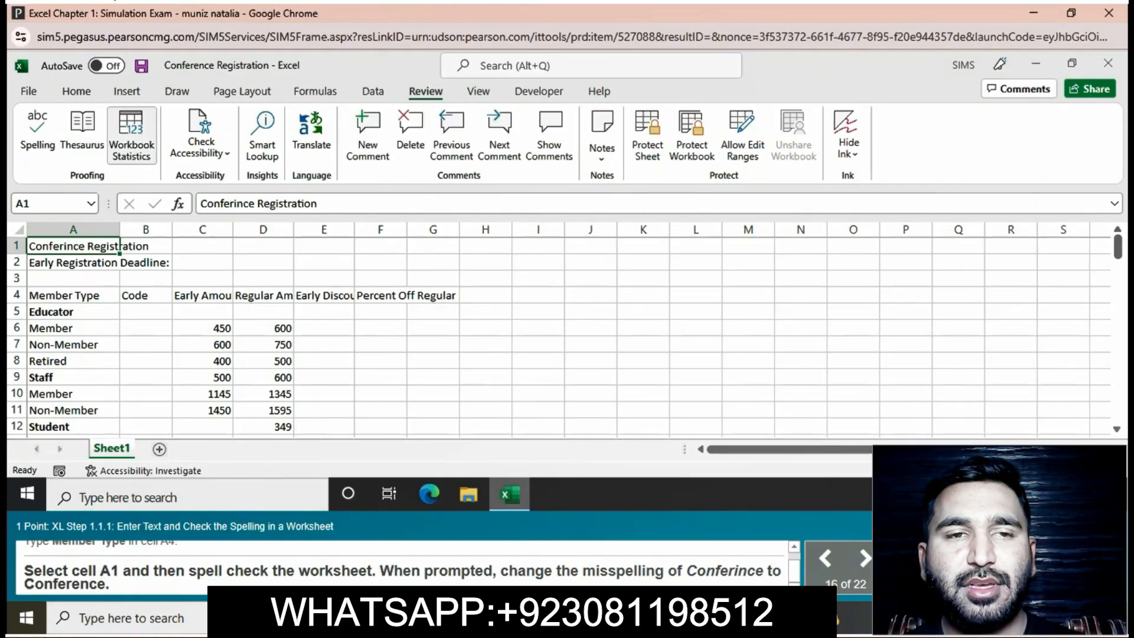
click(37, 130)
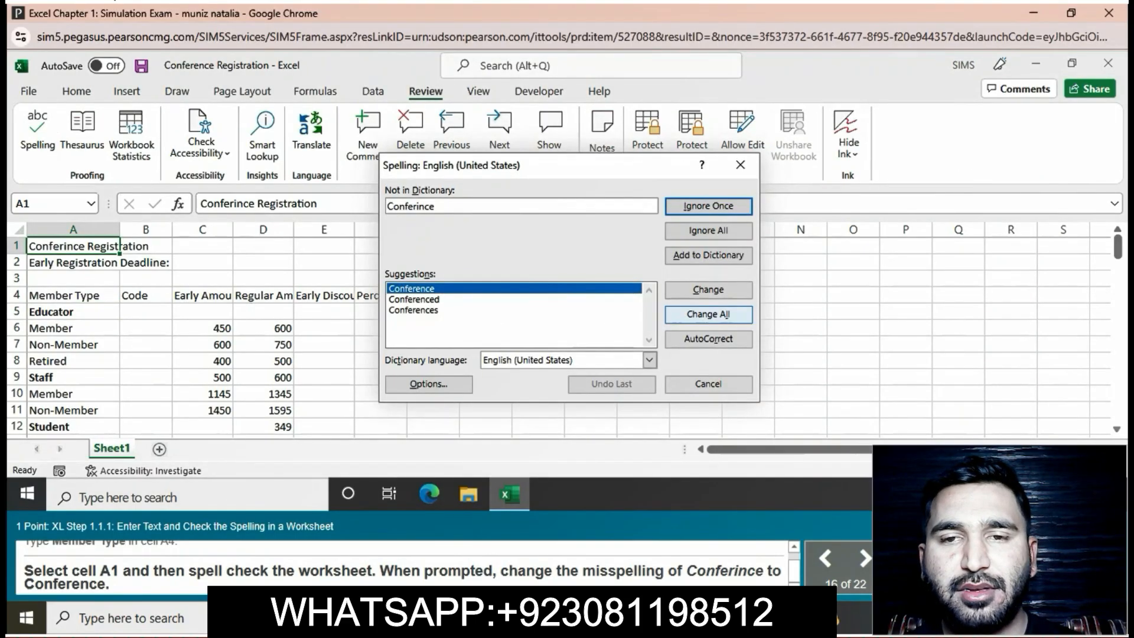
click(709, 314)
key(Return)
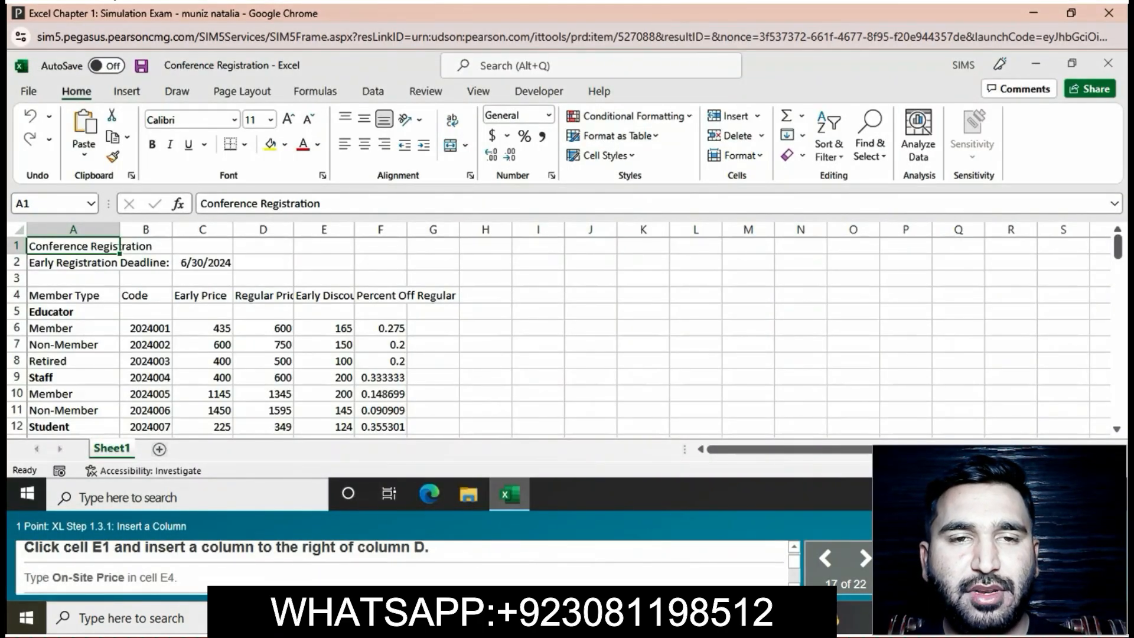
- Try to insert a new column at column F
click(324, 246)
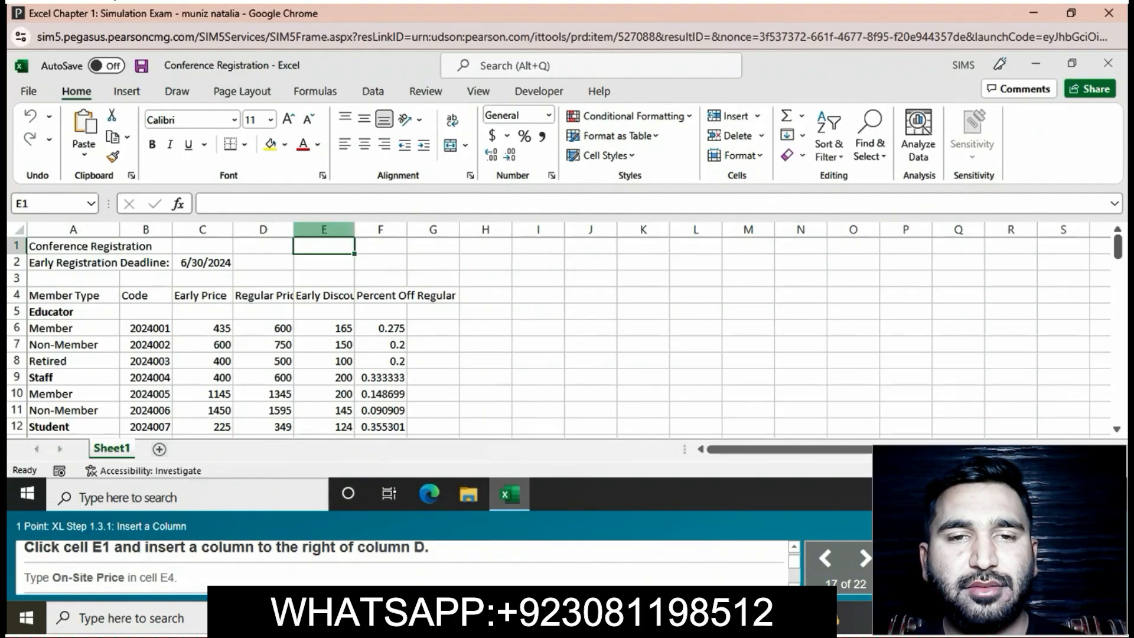
click(386, 229)
right_click(391, 228)
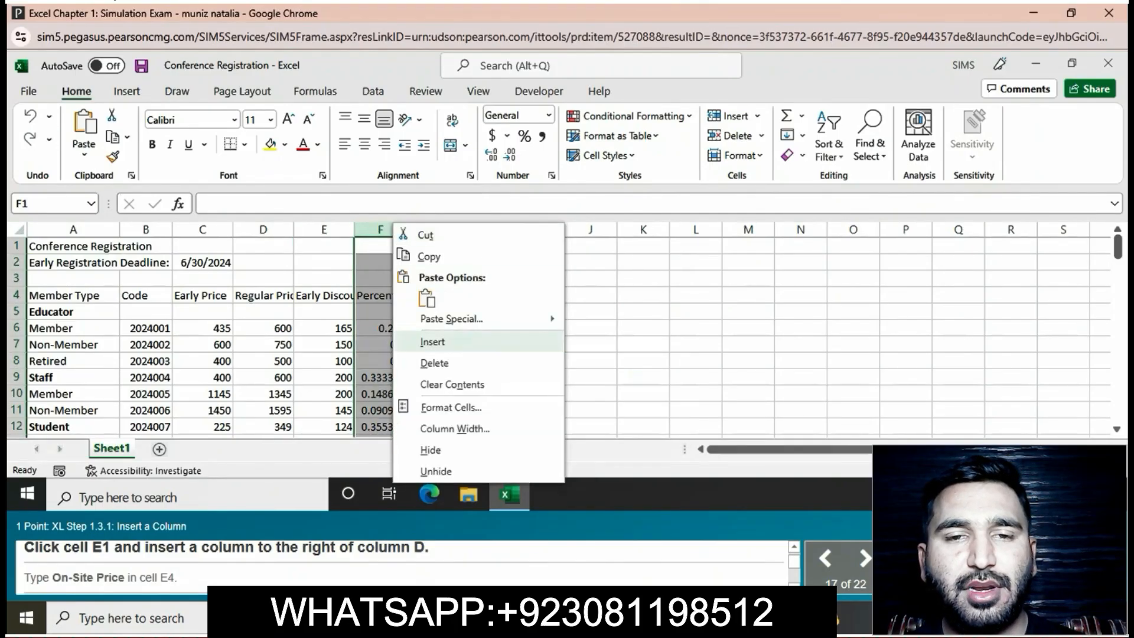
click(432, 341)
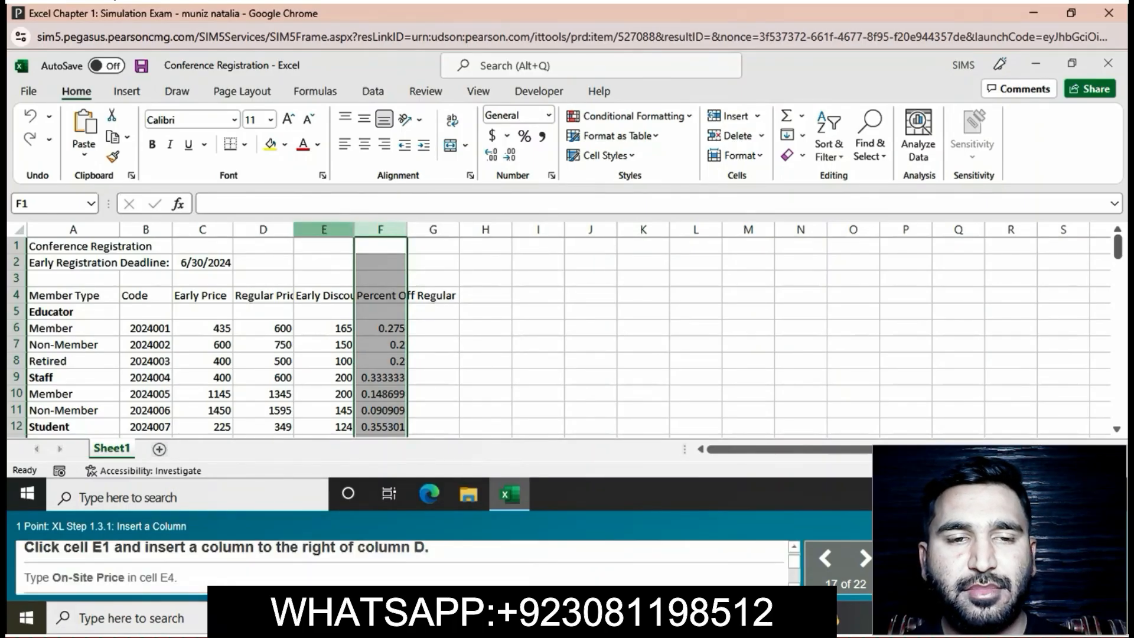
- Insert a column to the right of column D and enter the heading On-Site Price in cell E4
right_click(334, 229)
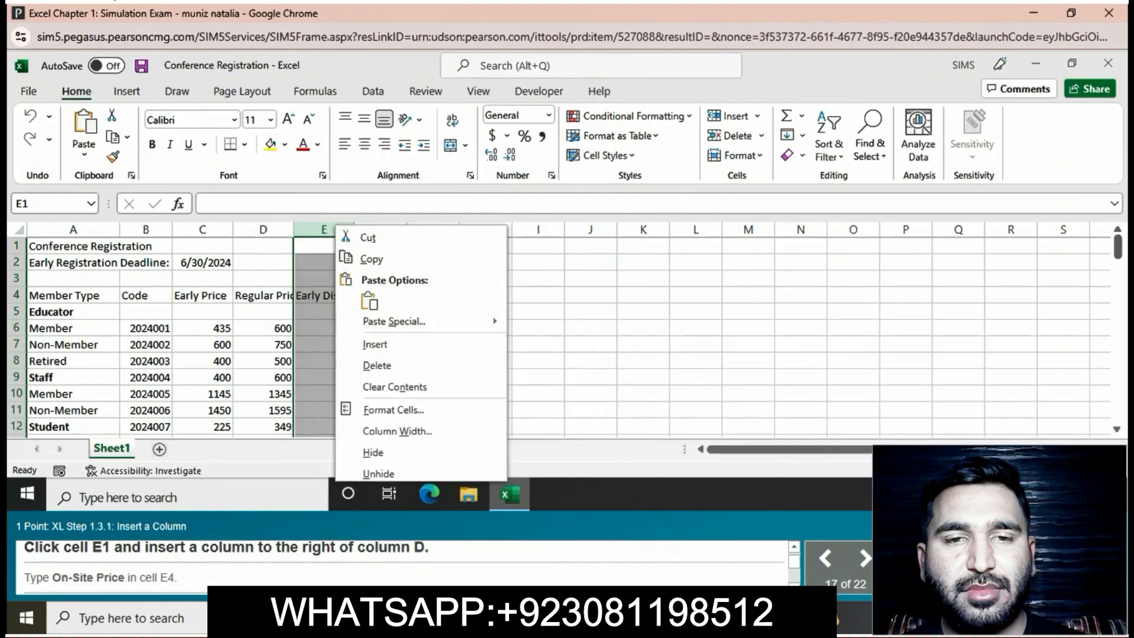
click(375, 343)
click(323, 295)
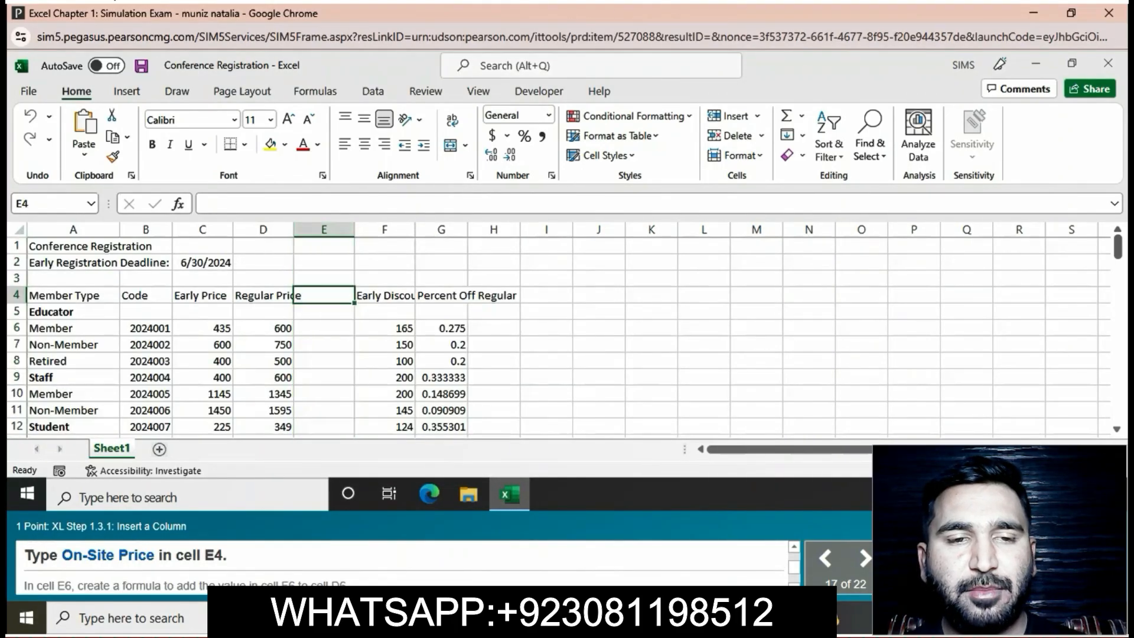
double_click(297, 295)
text(O)
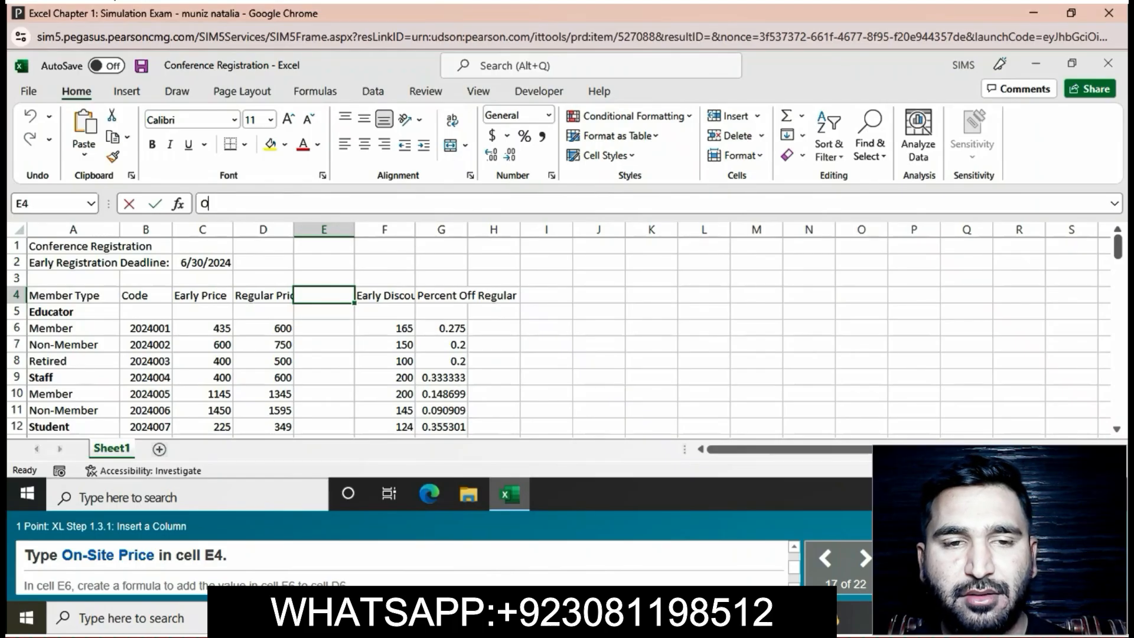
text(n)
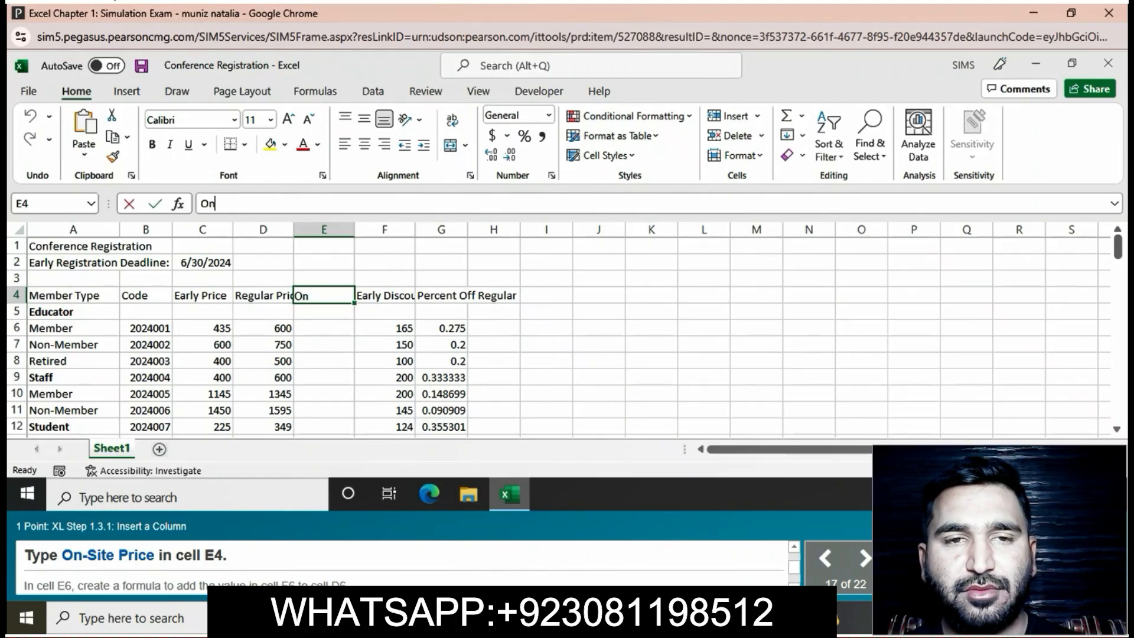
text(-S)
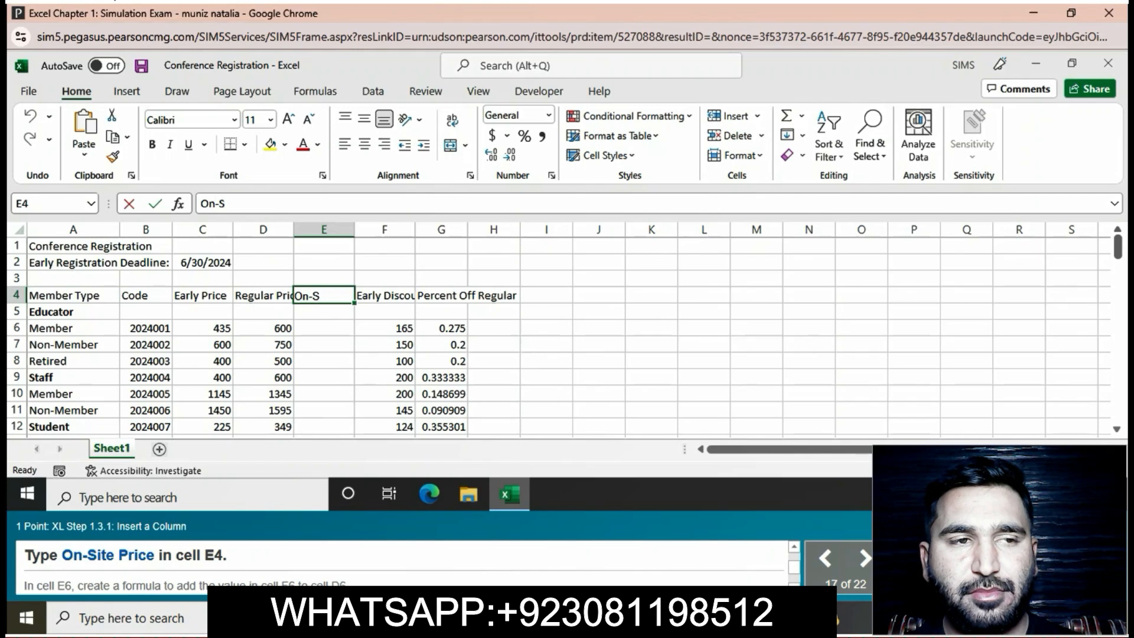
text(ite Price)
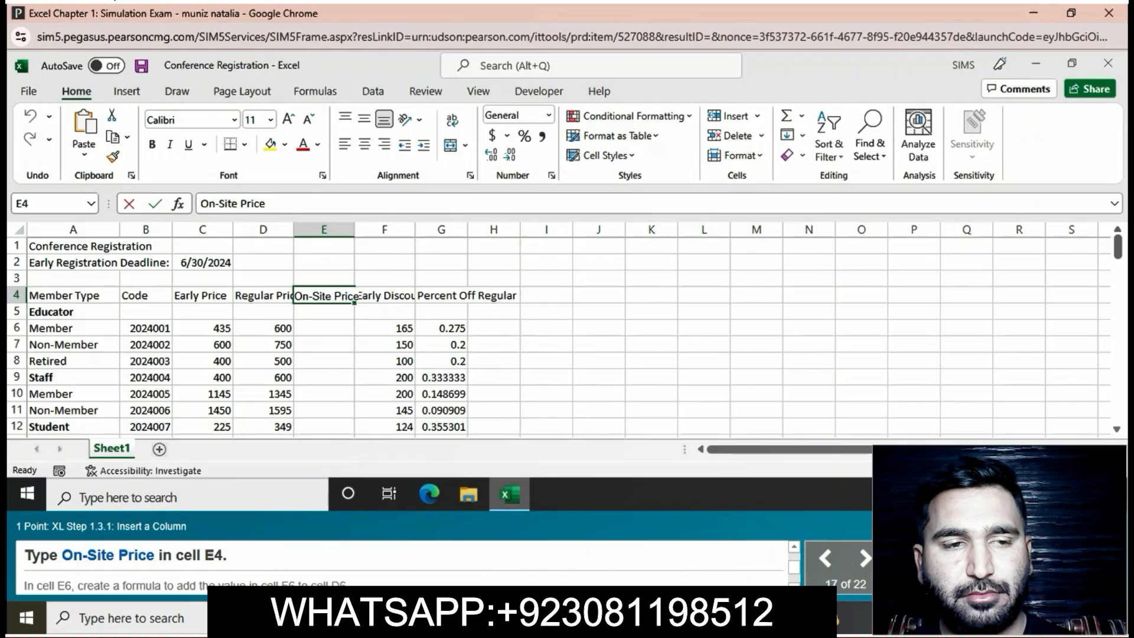
key(Return)
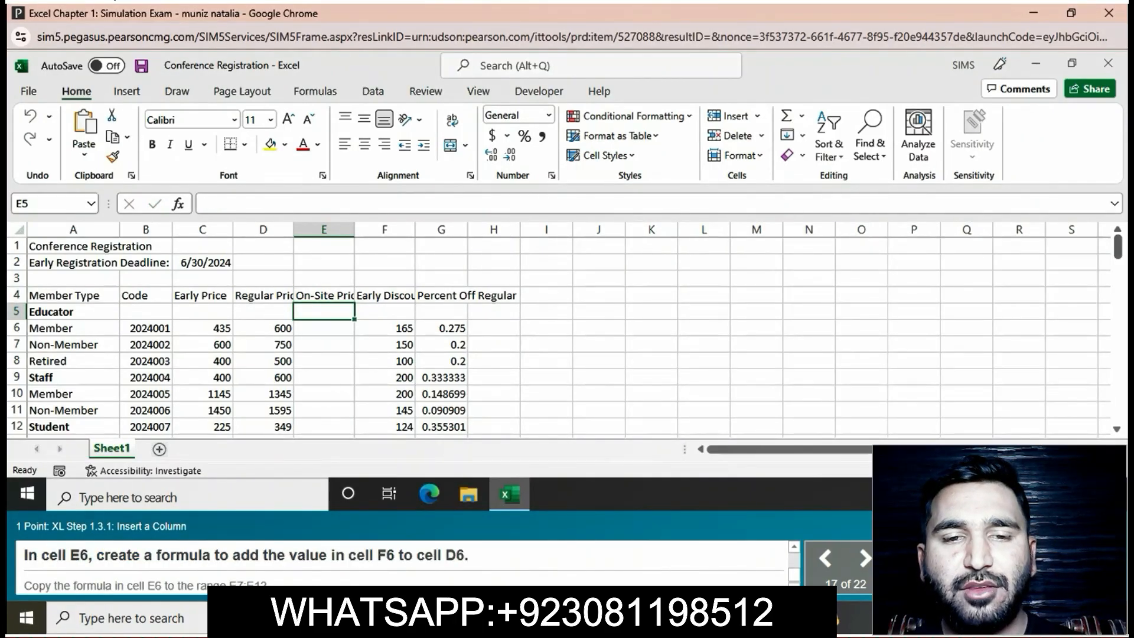
- Enter the formula =D6+F6 in cell E6 and copy it to the range E7:E12
click(324, 329)
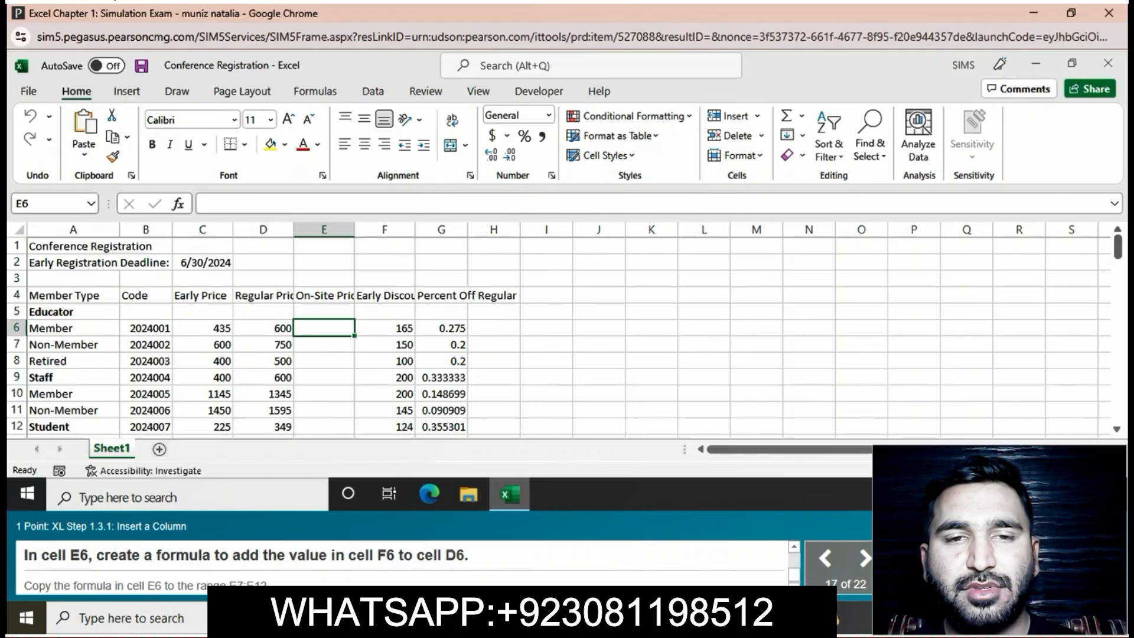
text(=)
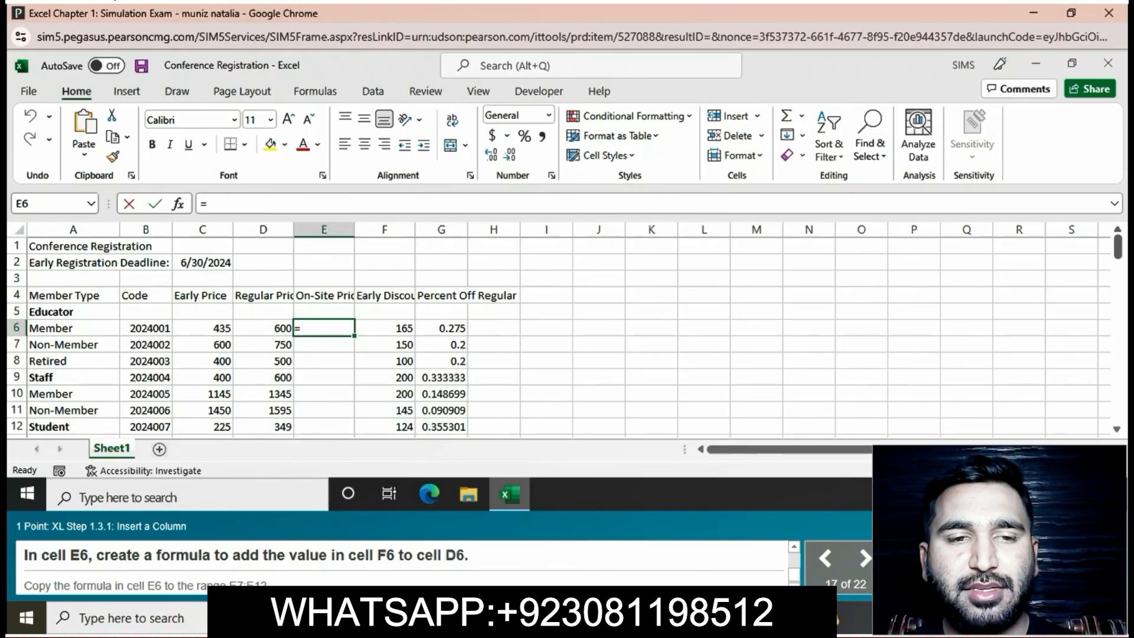
click(263, 328)
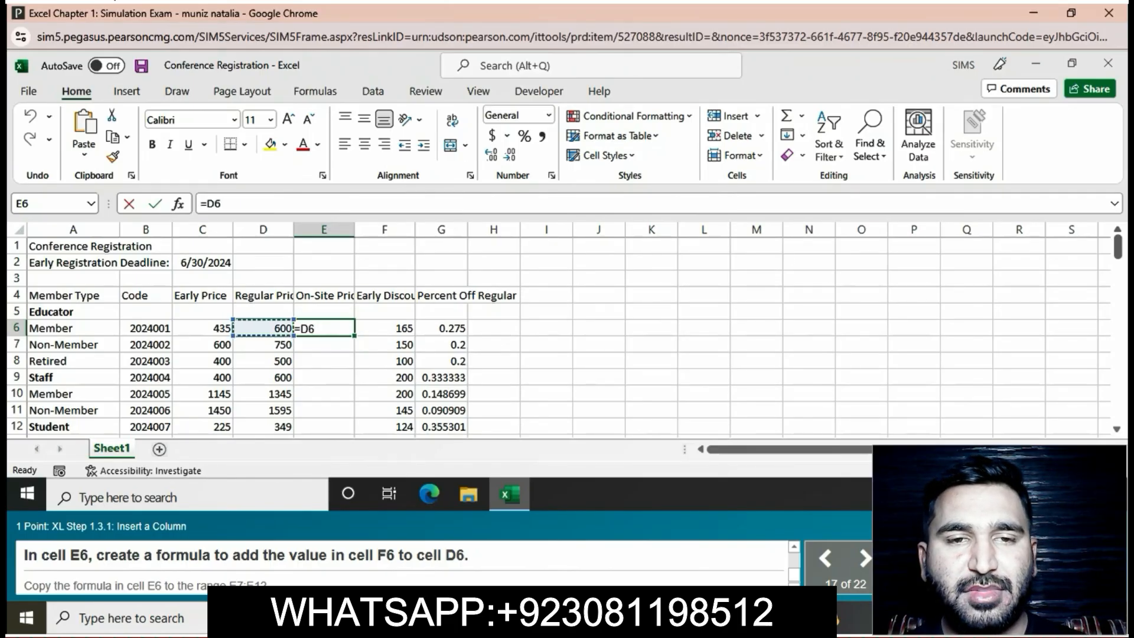
text(+)
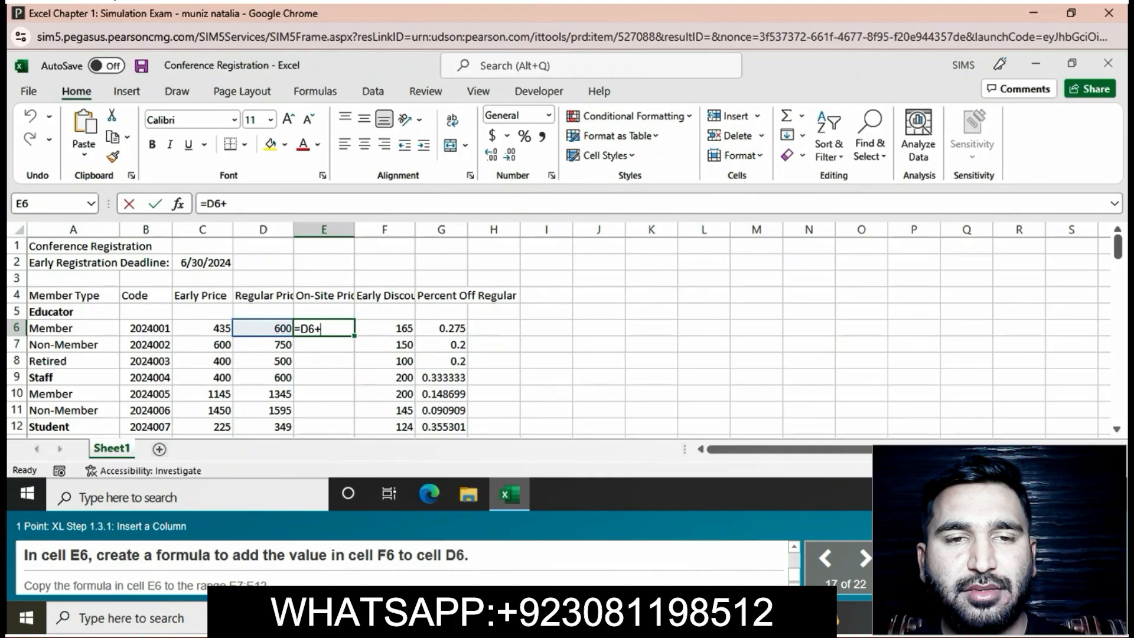
text(F6)
key(Return)
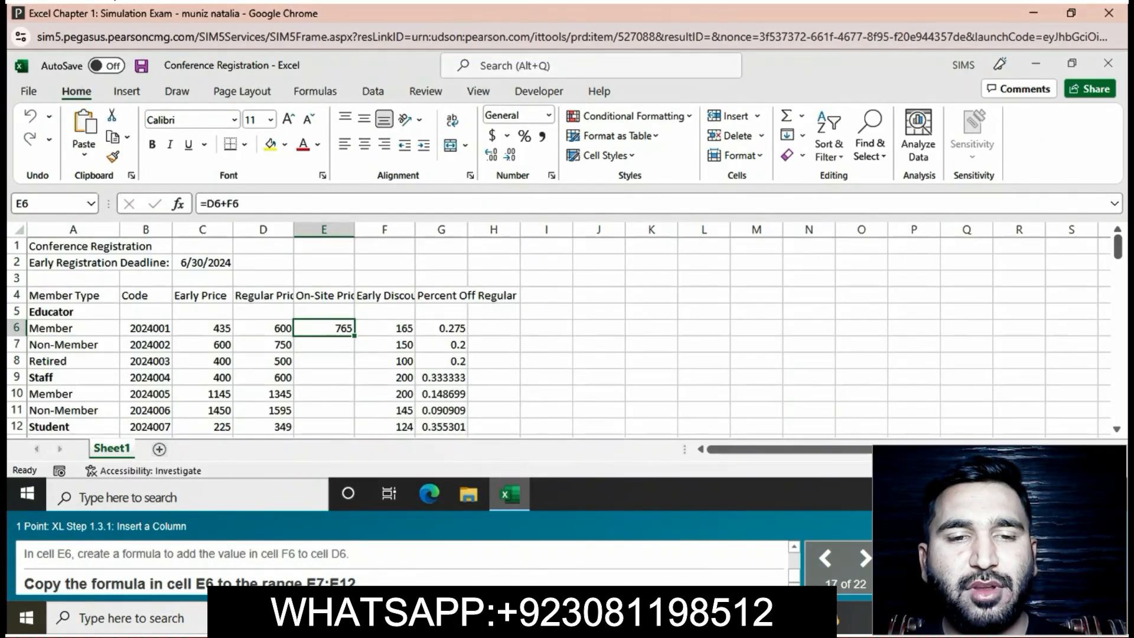
drag(354, 336, 428, 412)
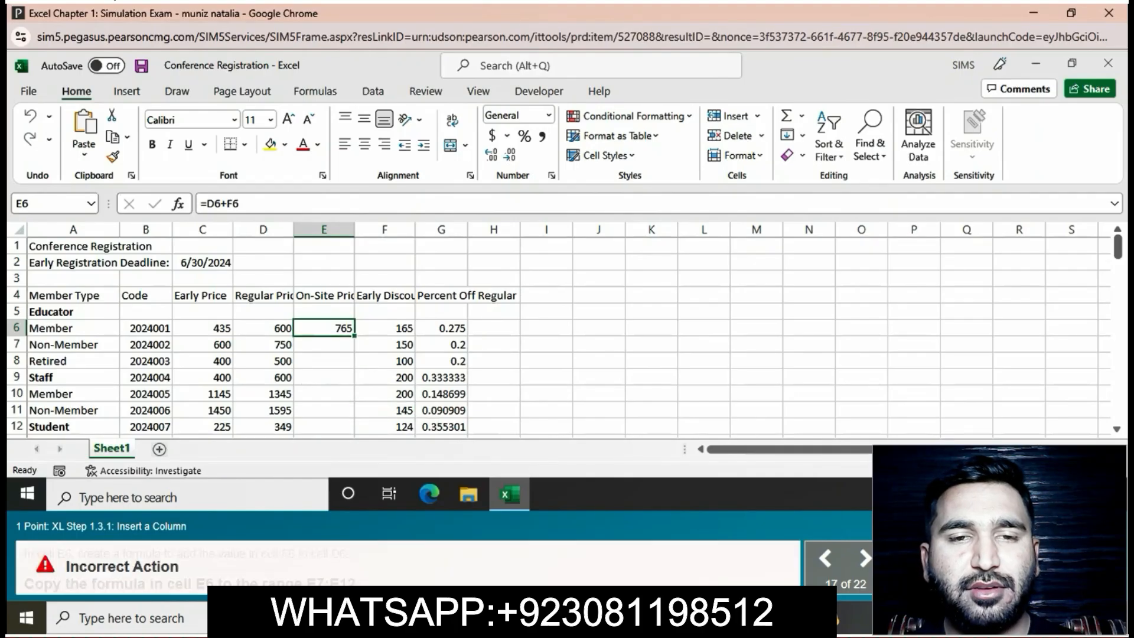
drag(354, 336, 354, 434)
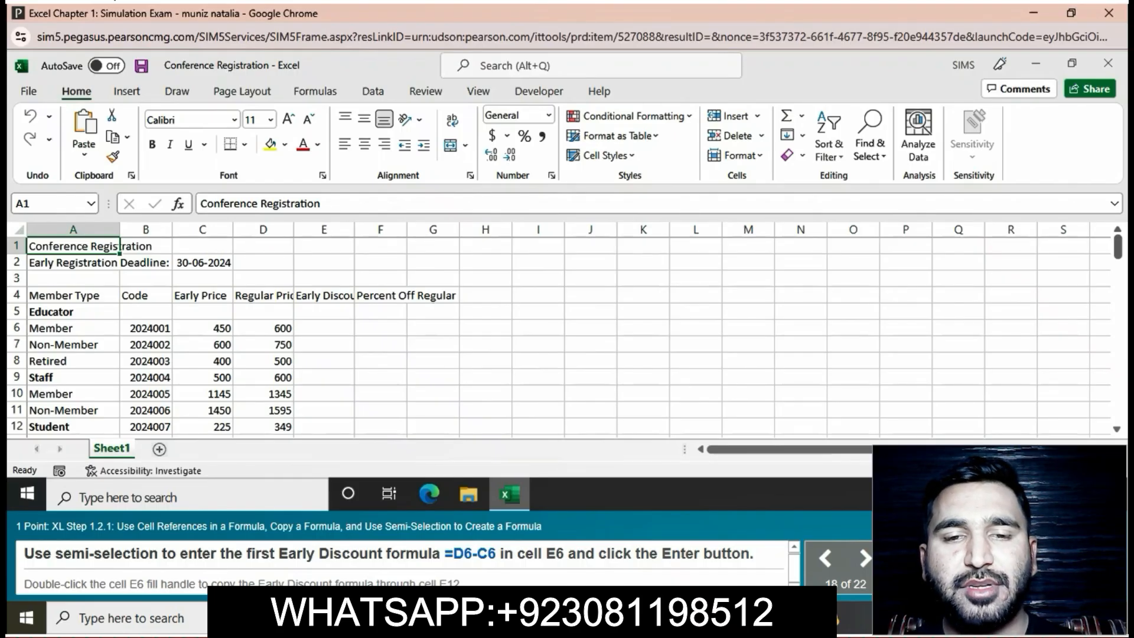
- Enter the Early Discount formula =D6-C6 in cell E6 and fill it down through cell E12
click(323, 328)
text(=)
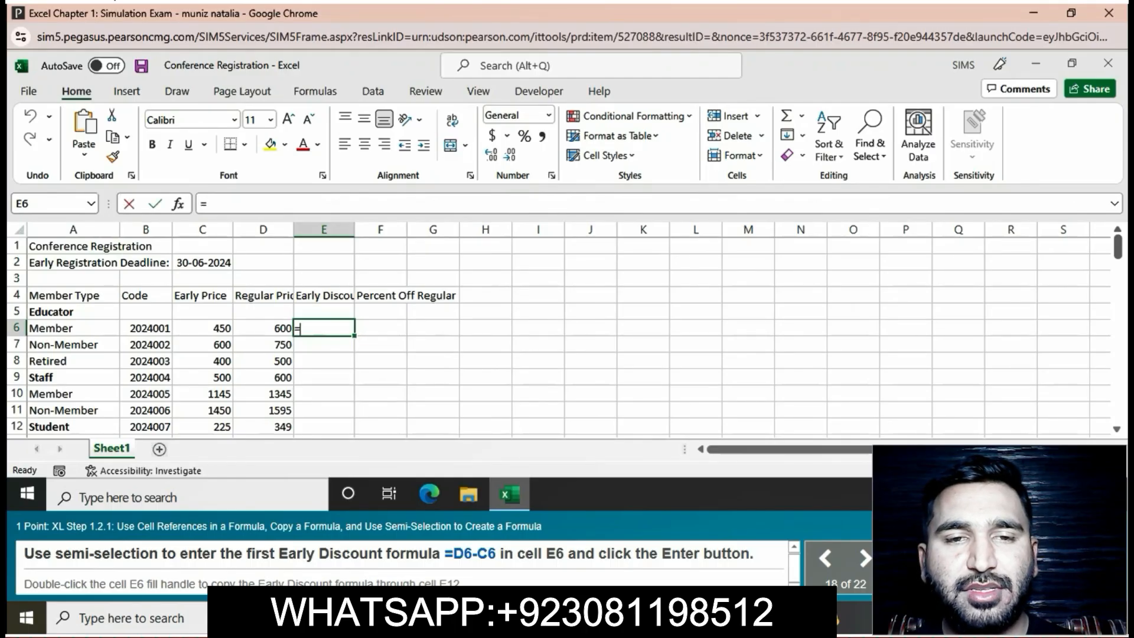
click(263, 328)
text(-)
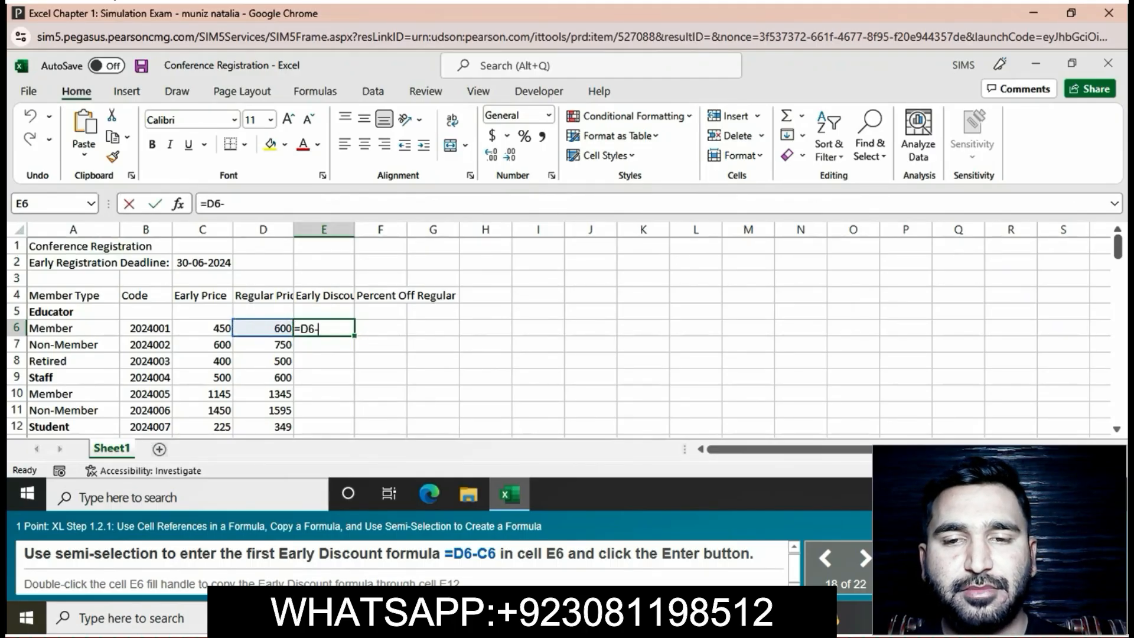
click(202, 328)
key(Return)
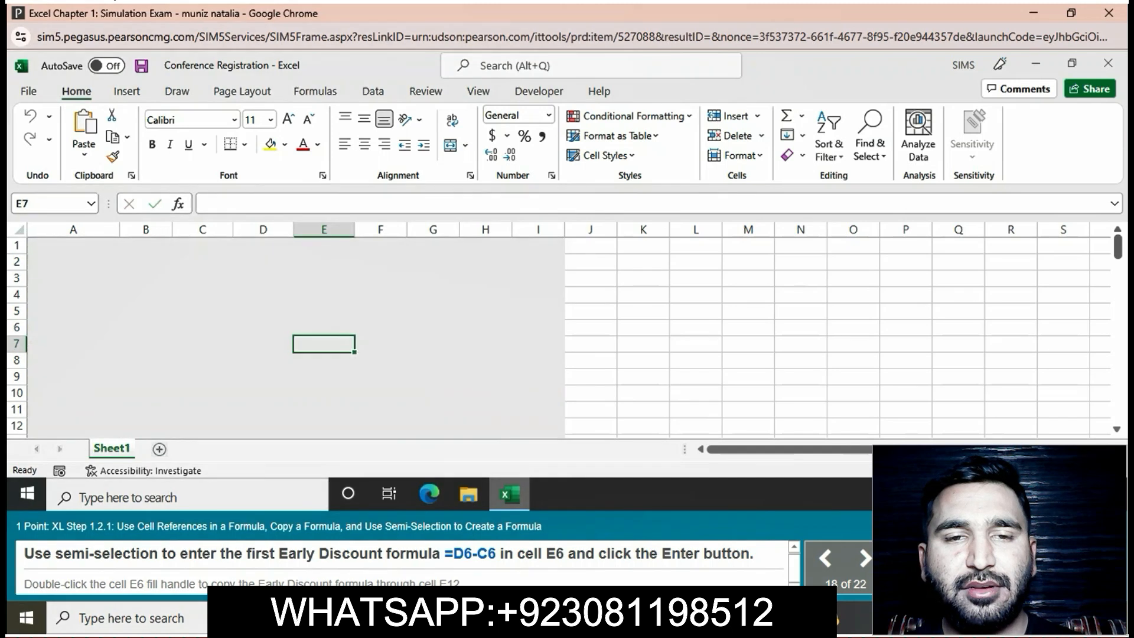
click(323, 328)
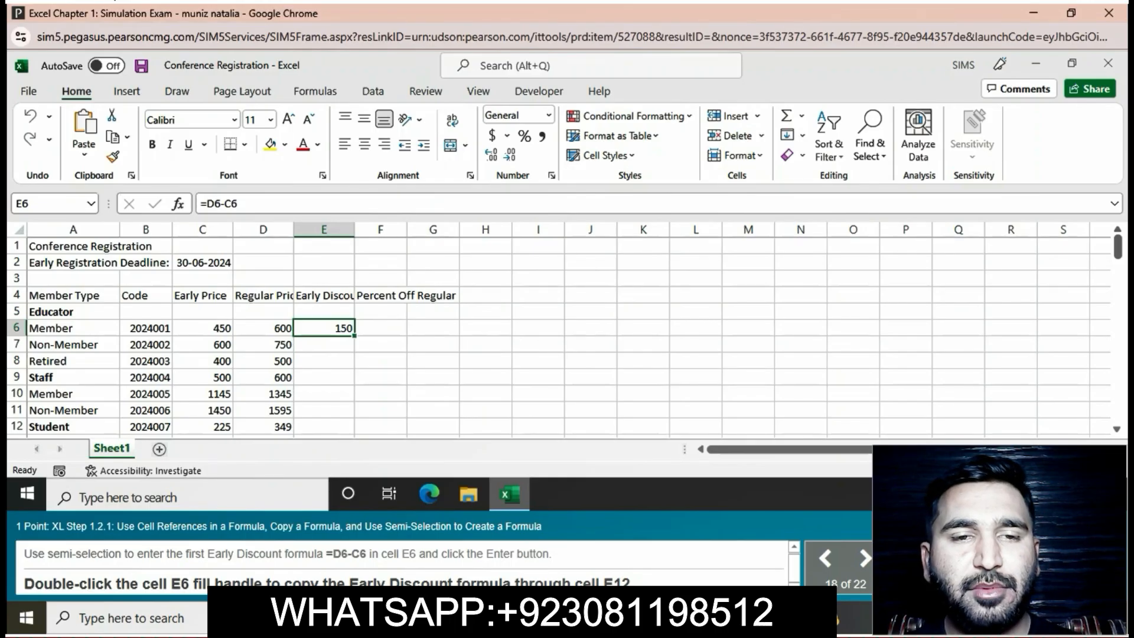
drag(355, 336, 354, 429)
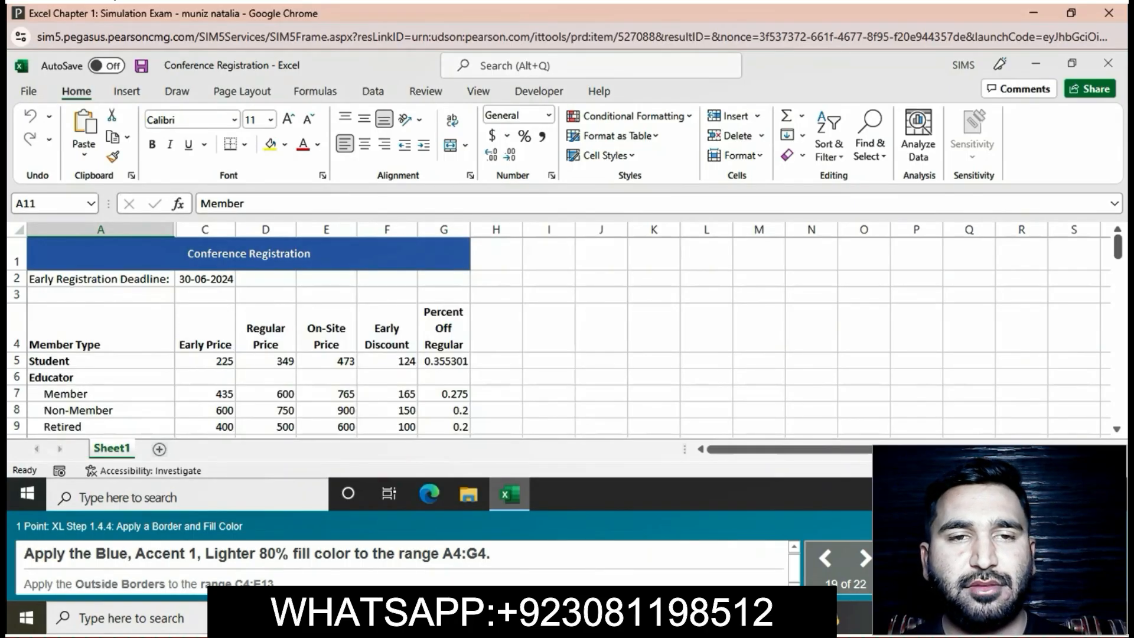
- Apply the Blue, Accent 1, Lighter 80% fill color to the header range A4:G4
drag(100, 330, 443, 330)
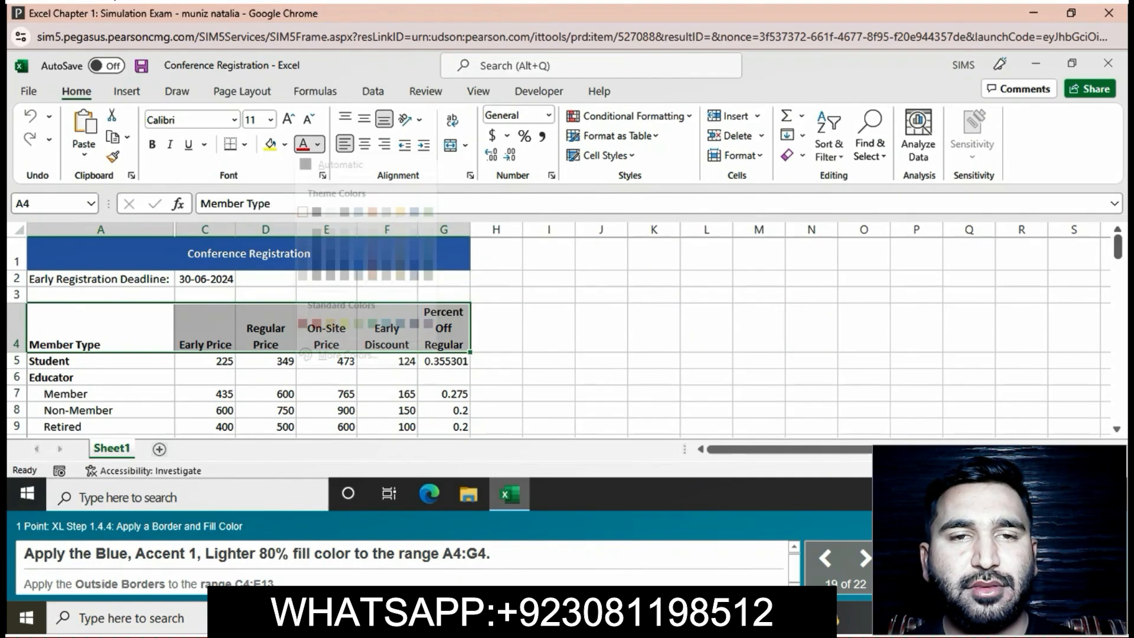
click(317, 144)
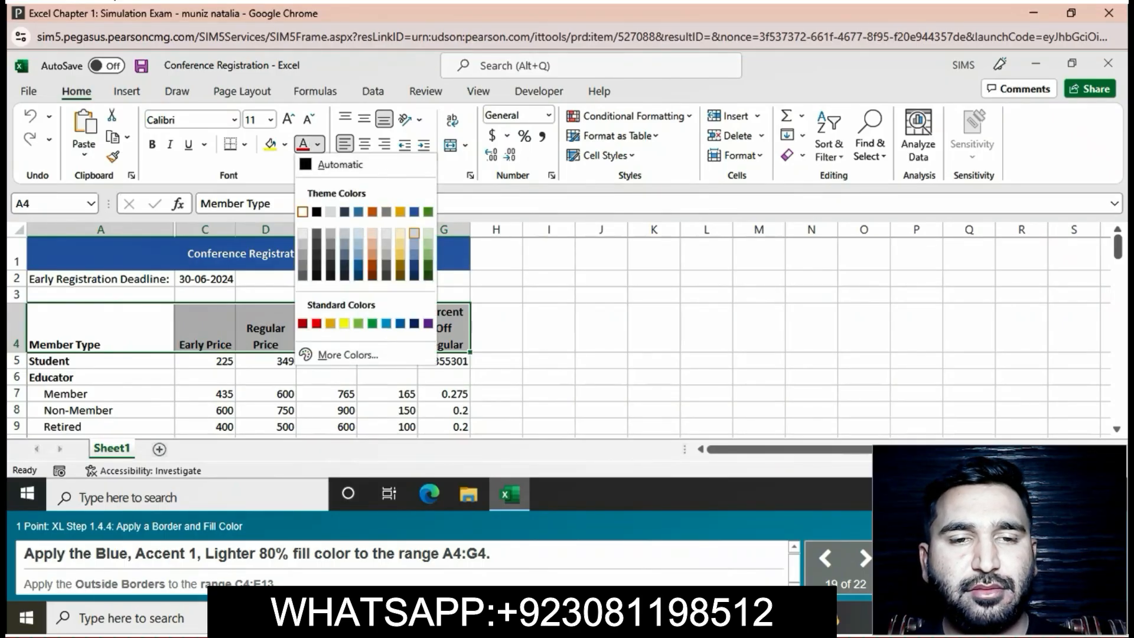
key(Escape)
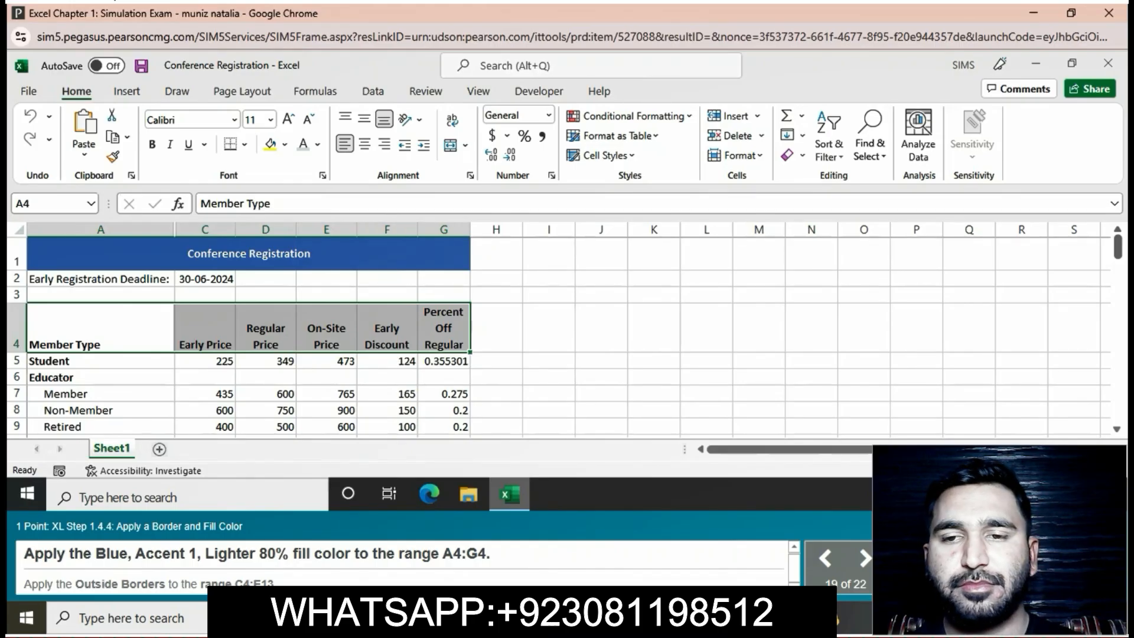
click(285, 144)
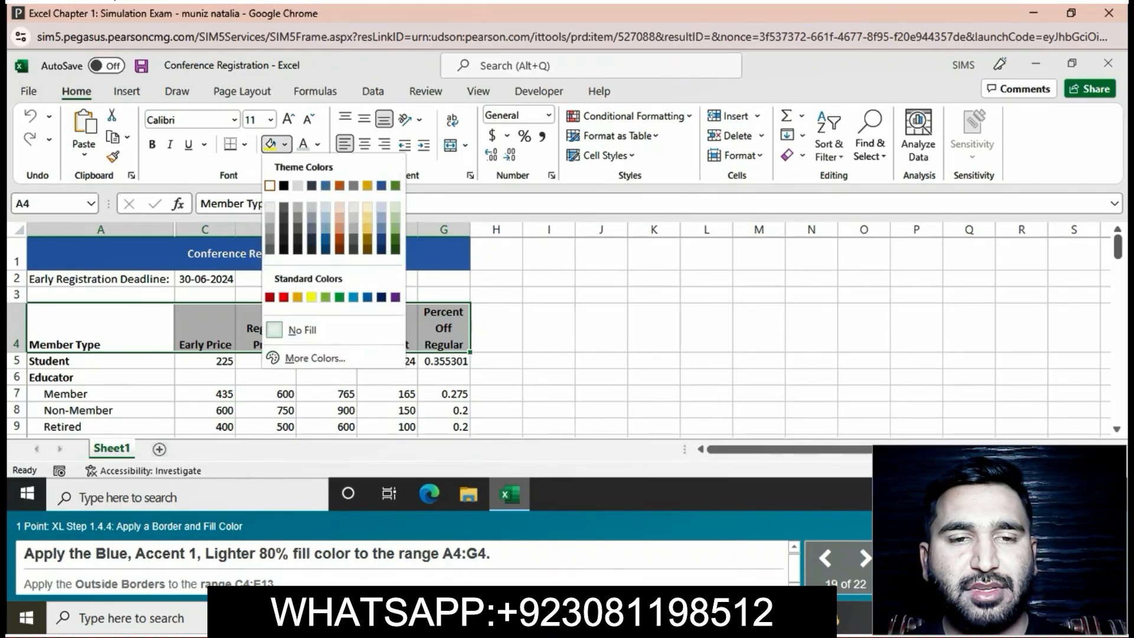
click(381, 207)
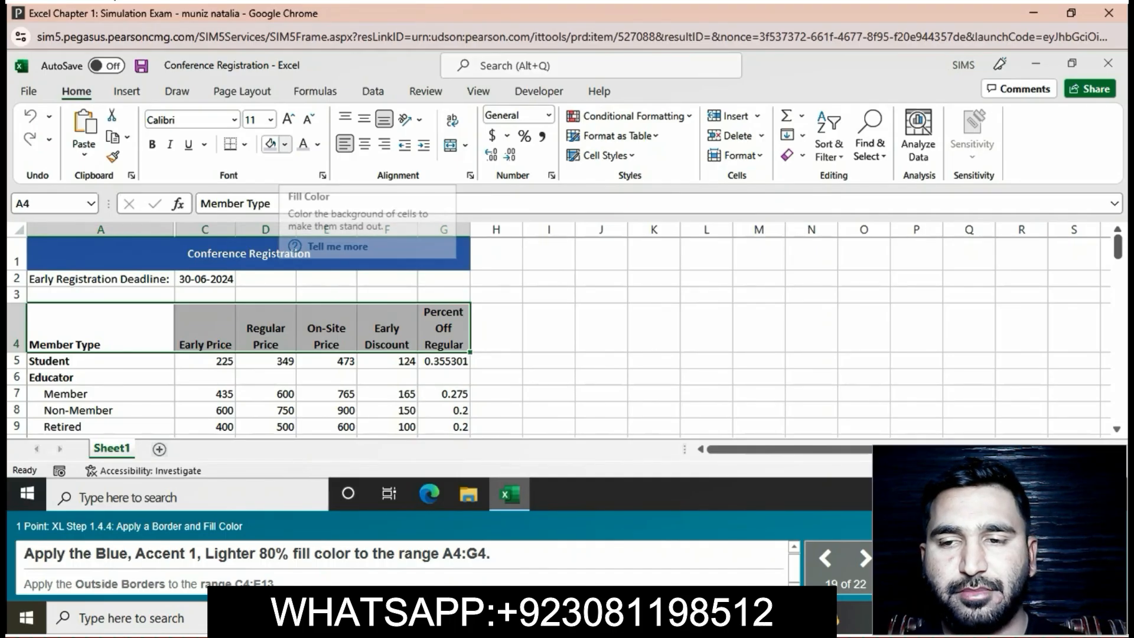
click(285, 144)
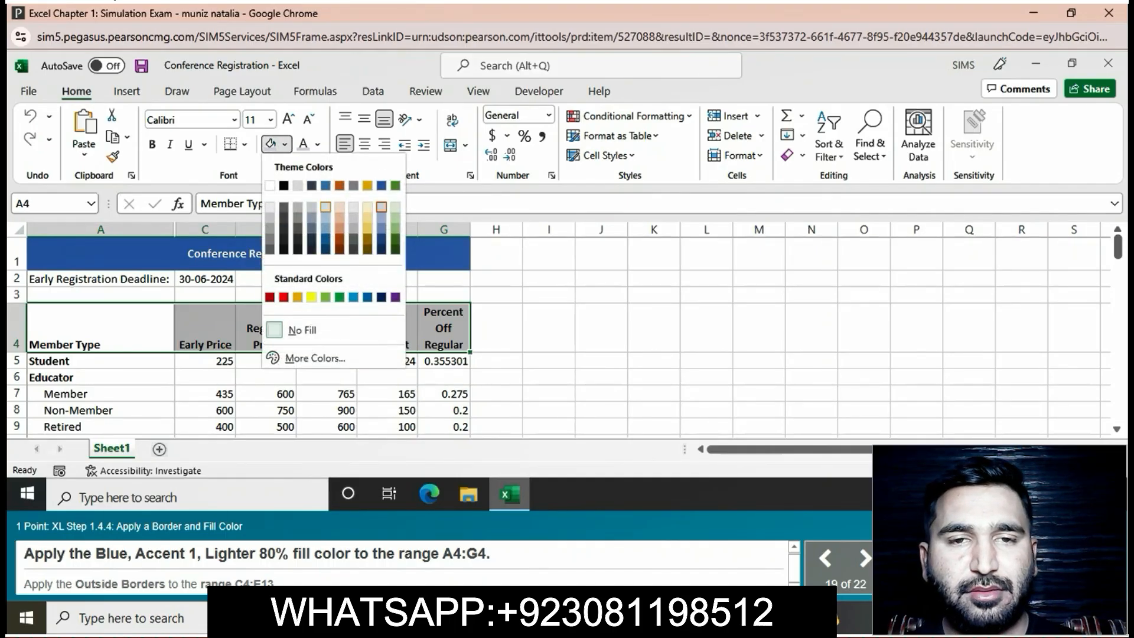
click(326, 207)
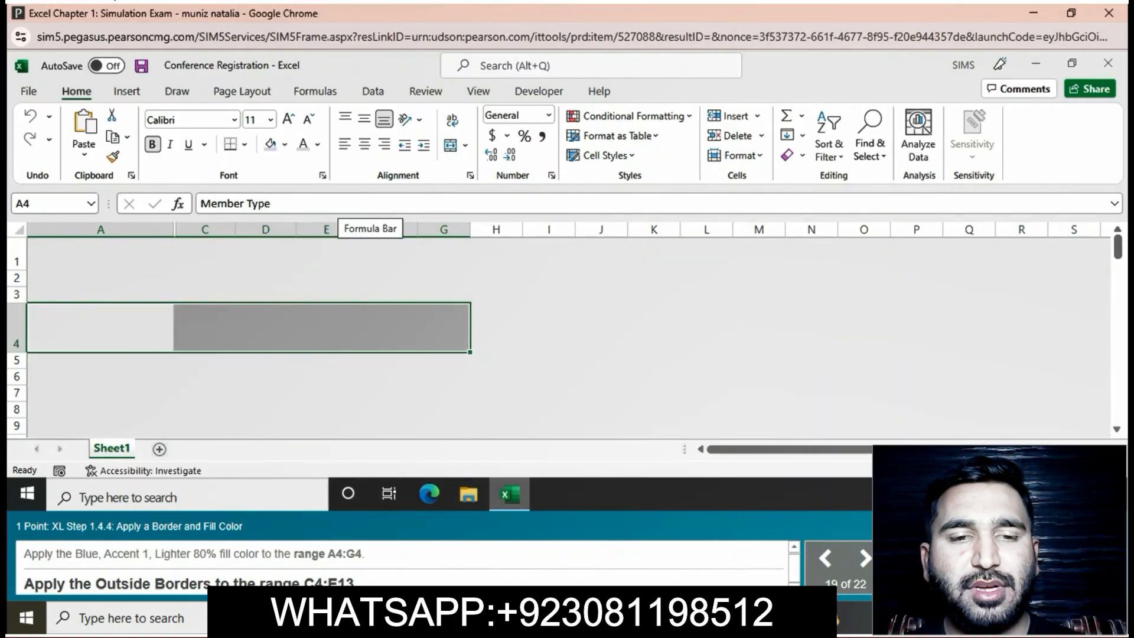
- Apply Outside Borders to the price range C4:E13
click(496, 376)
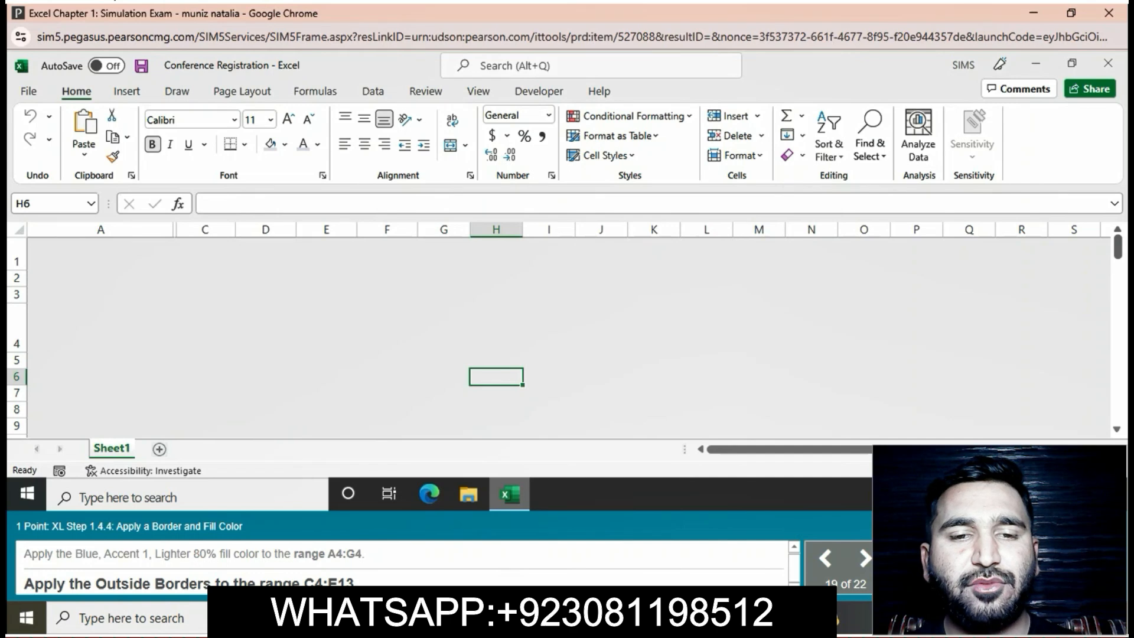
click(205, 329)
drag(205, 337, 354, 378)
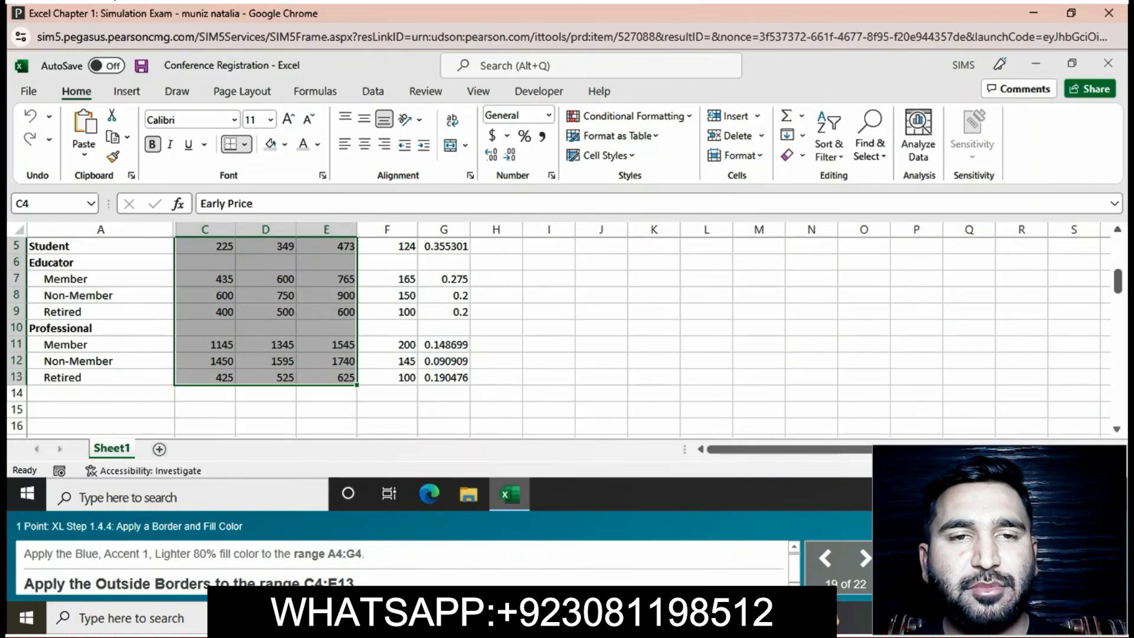
click(244, 144)
click(284, 334)
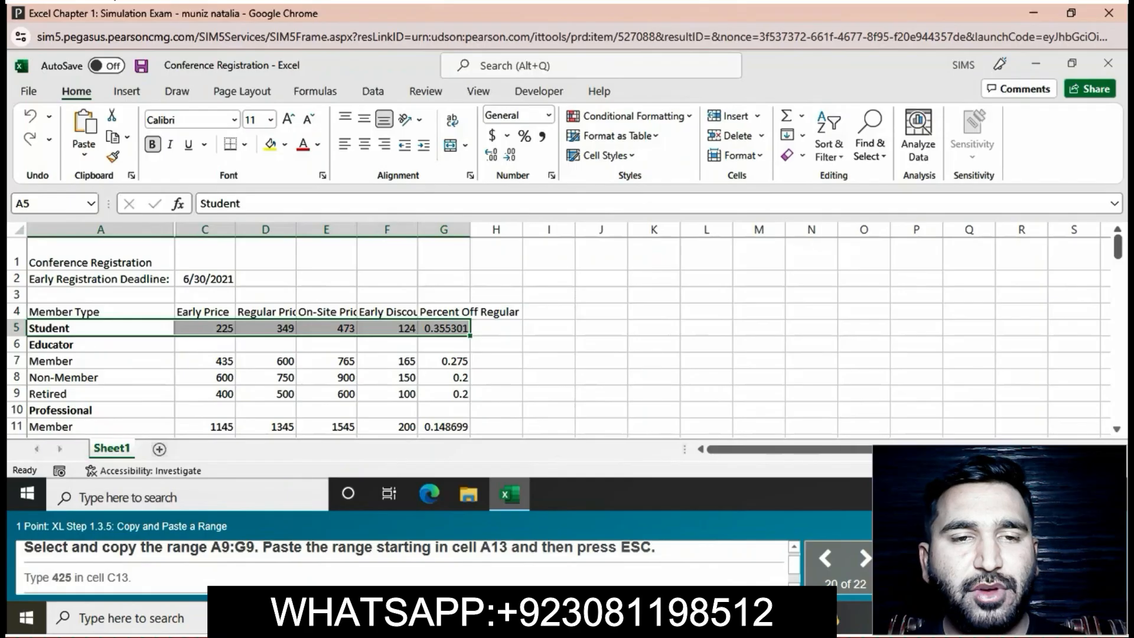
- Copy the Retired row range A9:G9, paste it starting in cell A13, and clear the copy marquee
click(101, 394)
drag(100, 394, 444, 394)
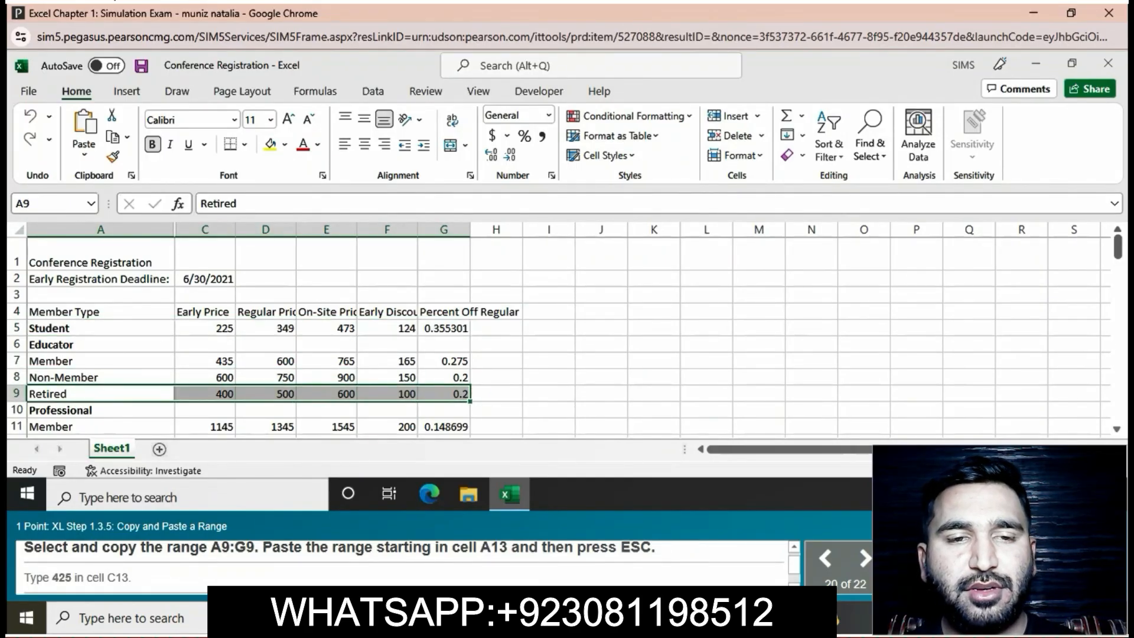
key(ctrl+c)
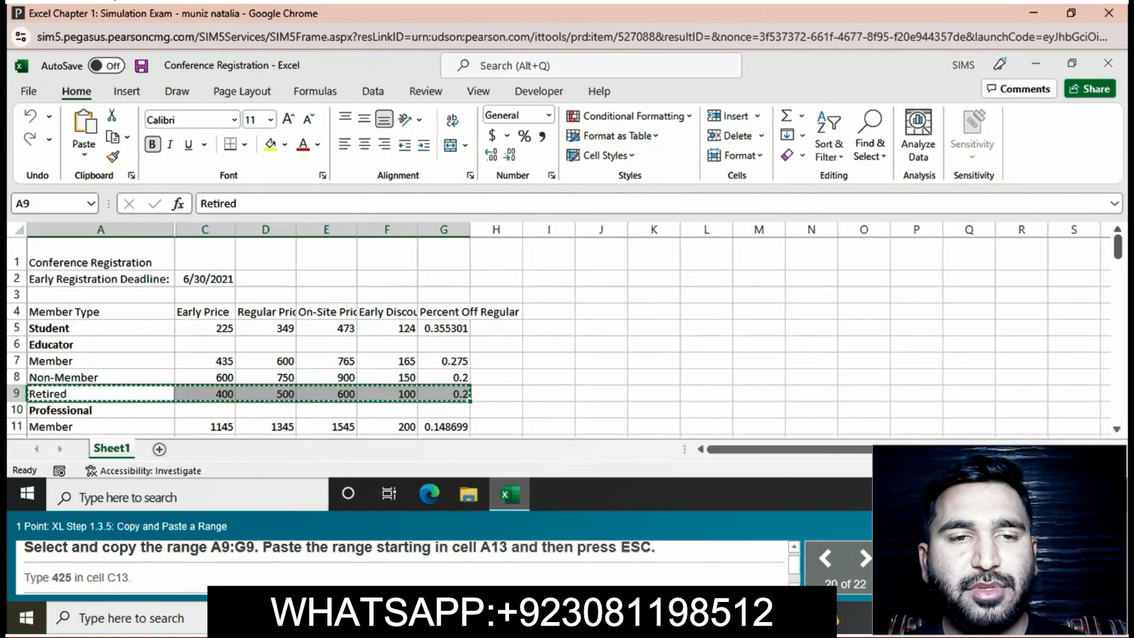
scroll(531, 331, down, 1)
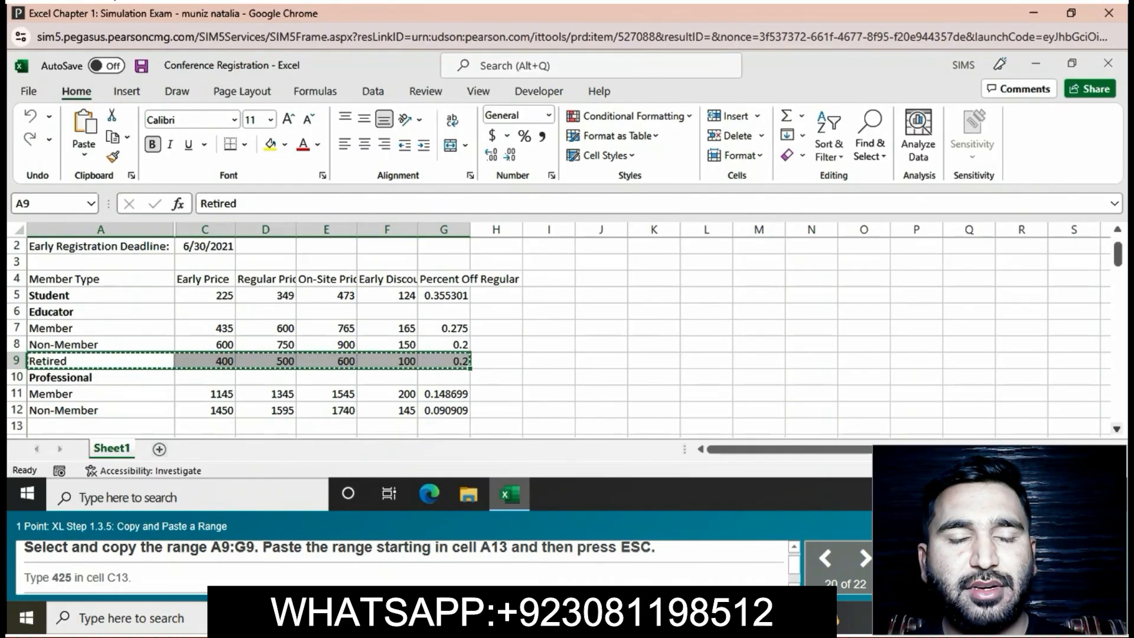
click(100, 409)
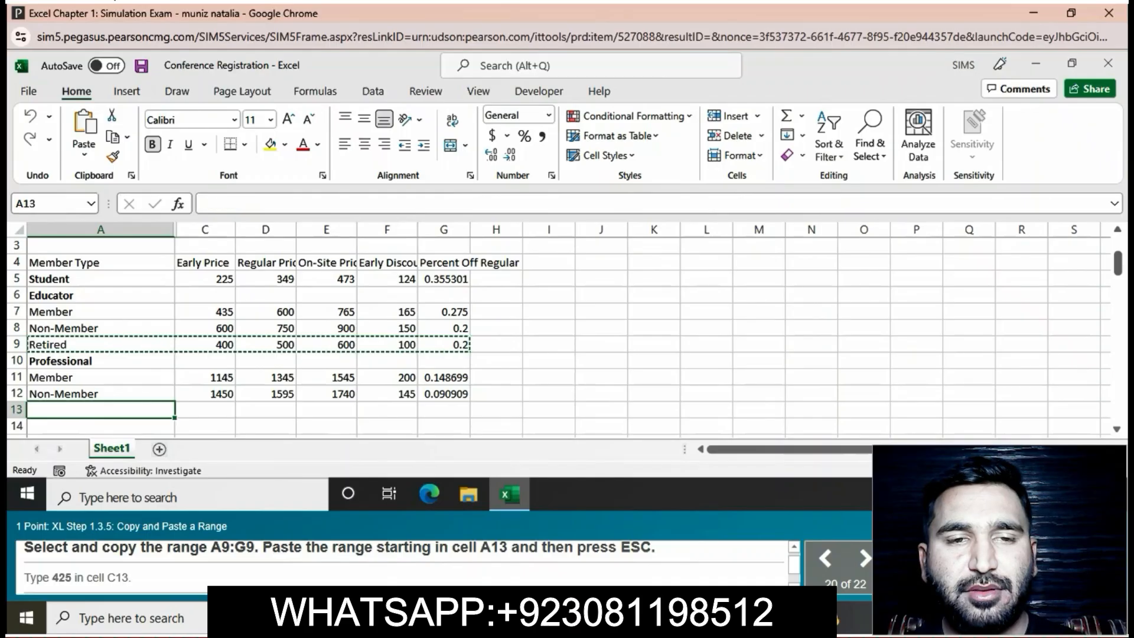
key(ctrl+v)
key(Escape)
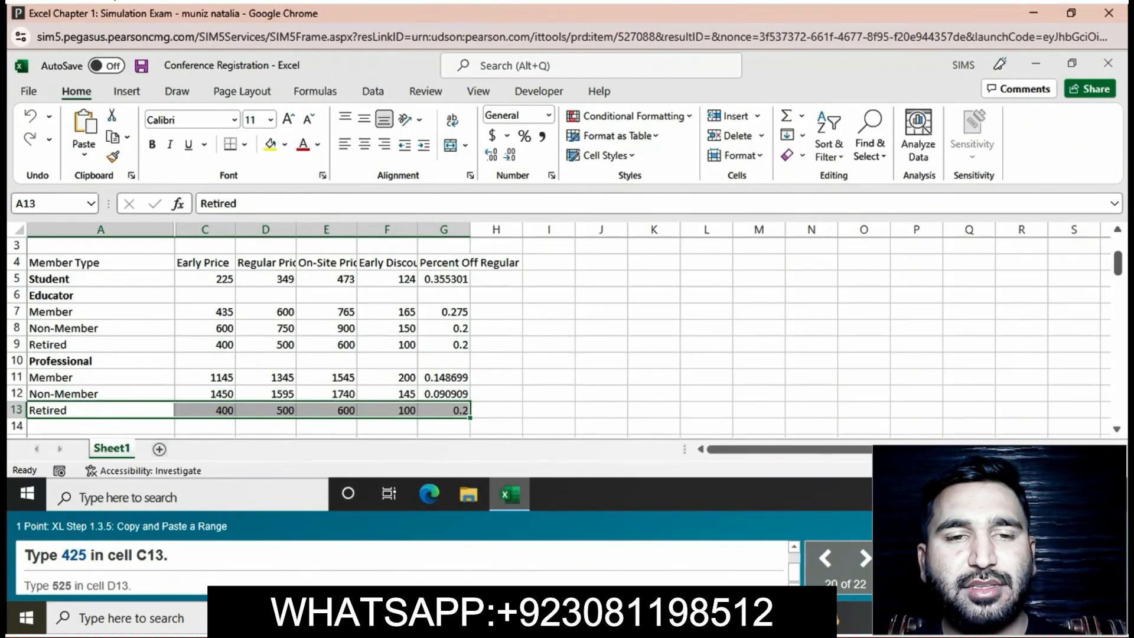
- Set the Early Price of the Professional Retired row in cell C13 to 425
click(205, 410)
click(223, 203)
text(==)
key(BackSpace)
key(BackSpace)
key(BackSpace)
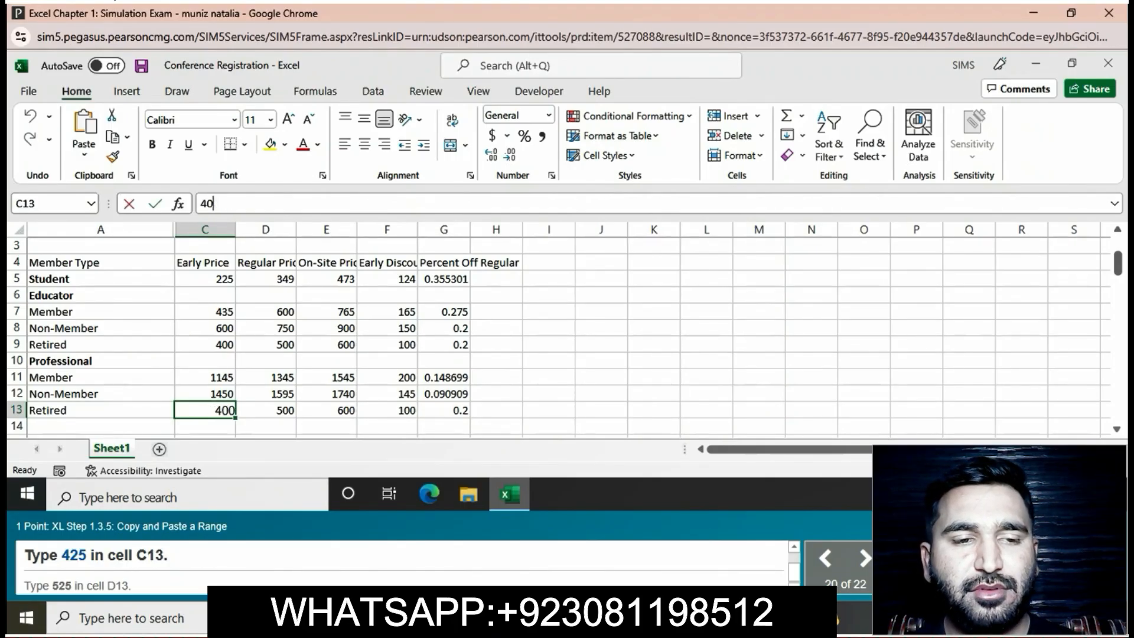
text(25)
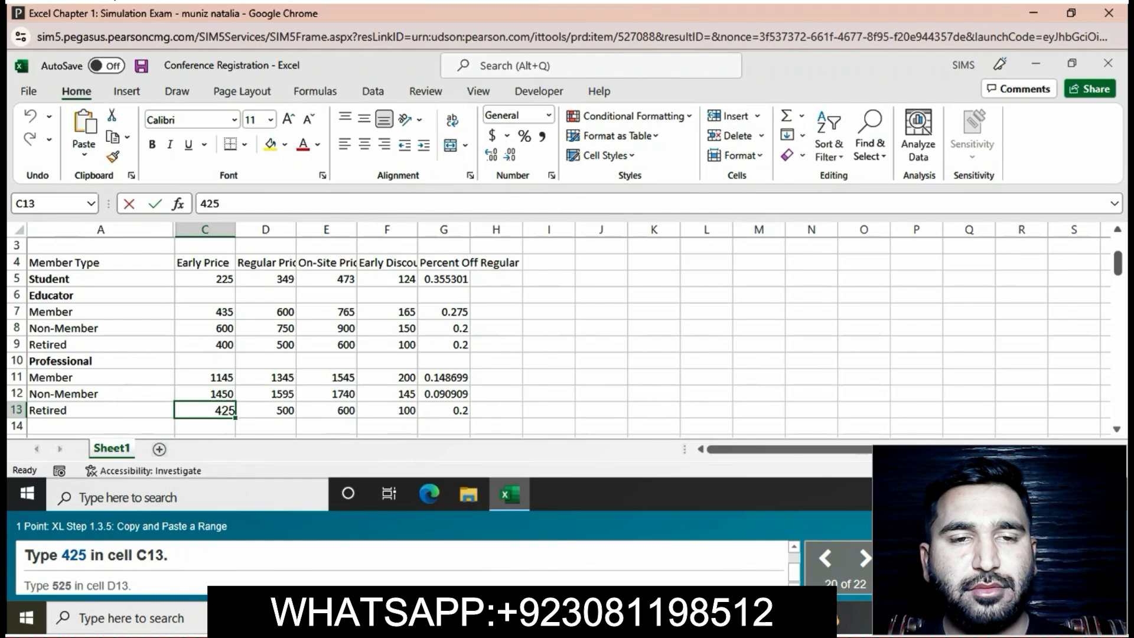
key(Return)
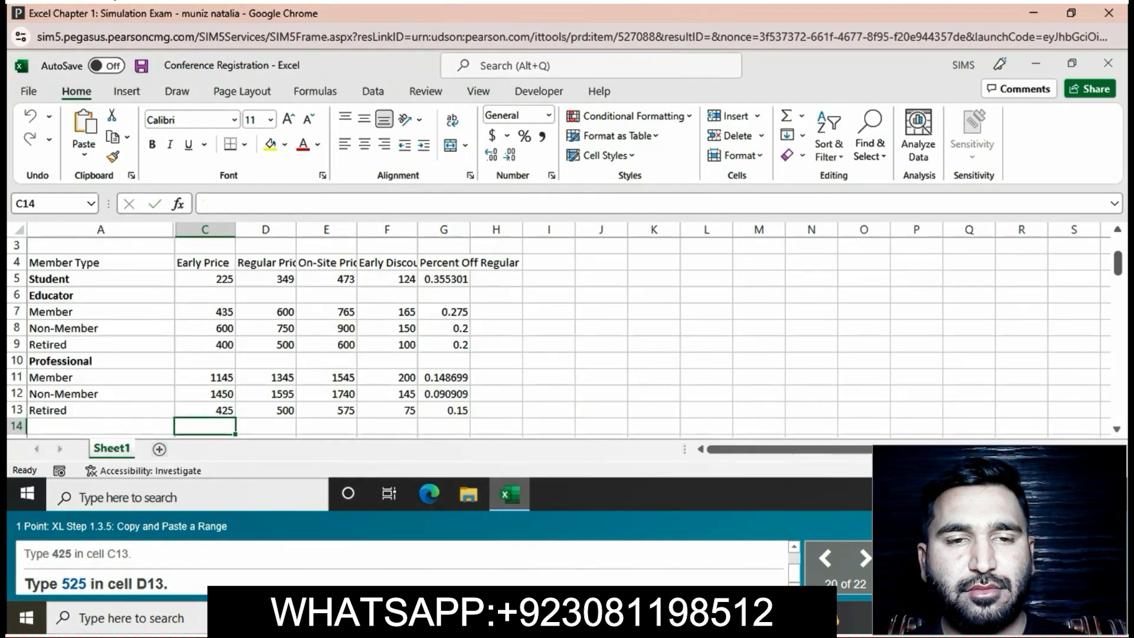
- Set the Regular Price of the Professional Retired row in cell D13 to 525
click(265, 410)
key(F2)
text(==)
key(BackSpace)
key(BackSpace)
key(BackSpace)
key(BackSpace)
text(25)
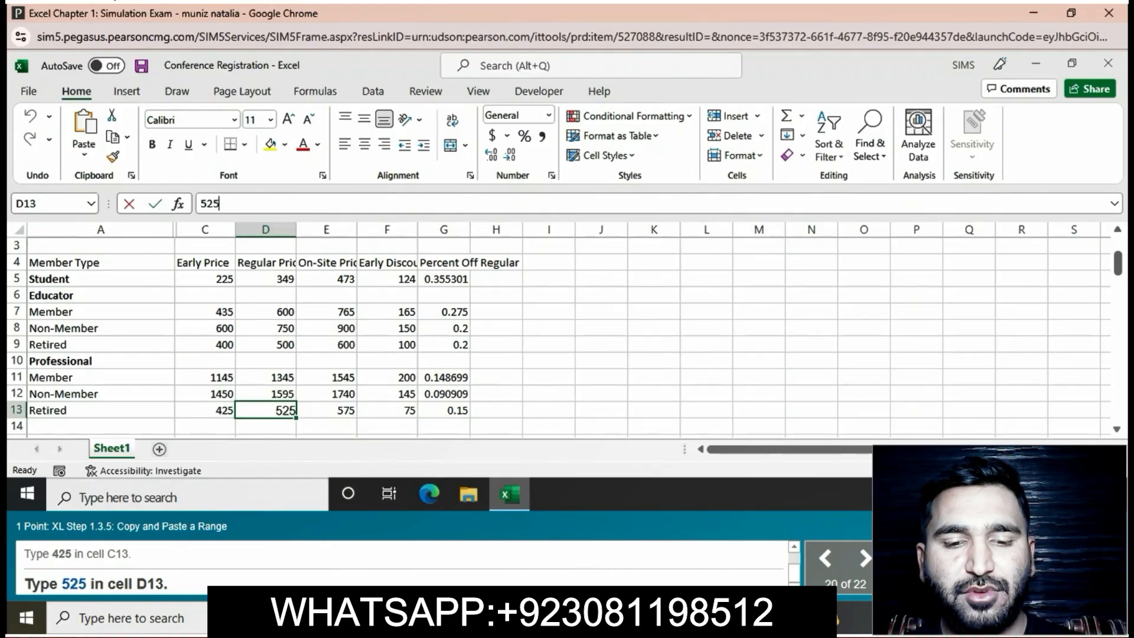